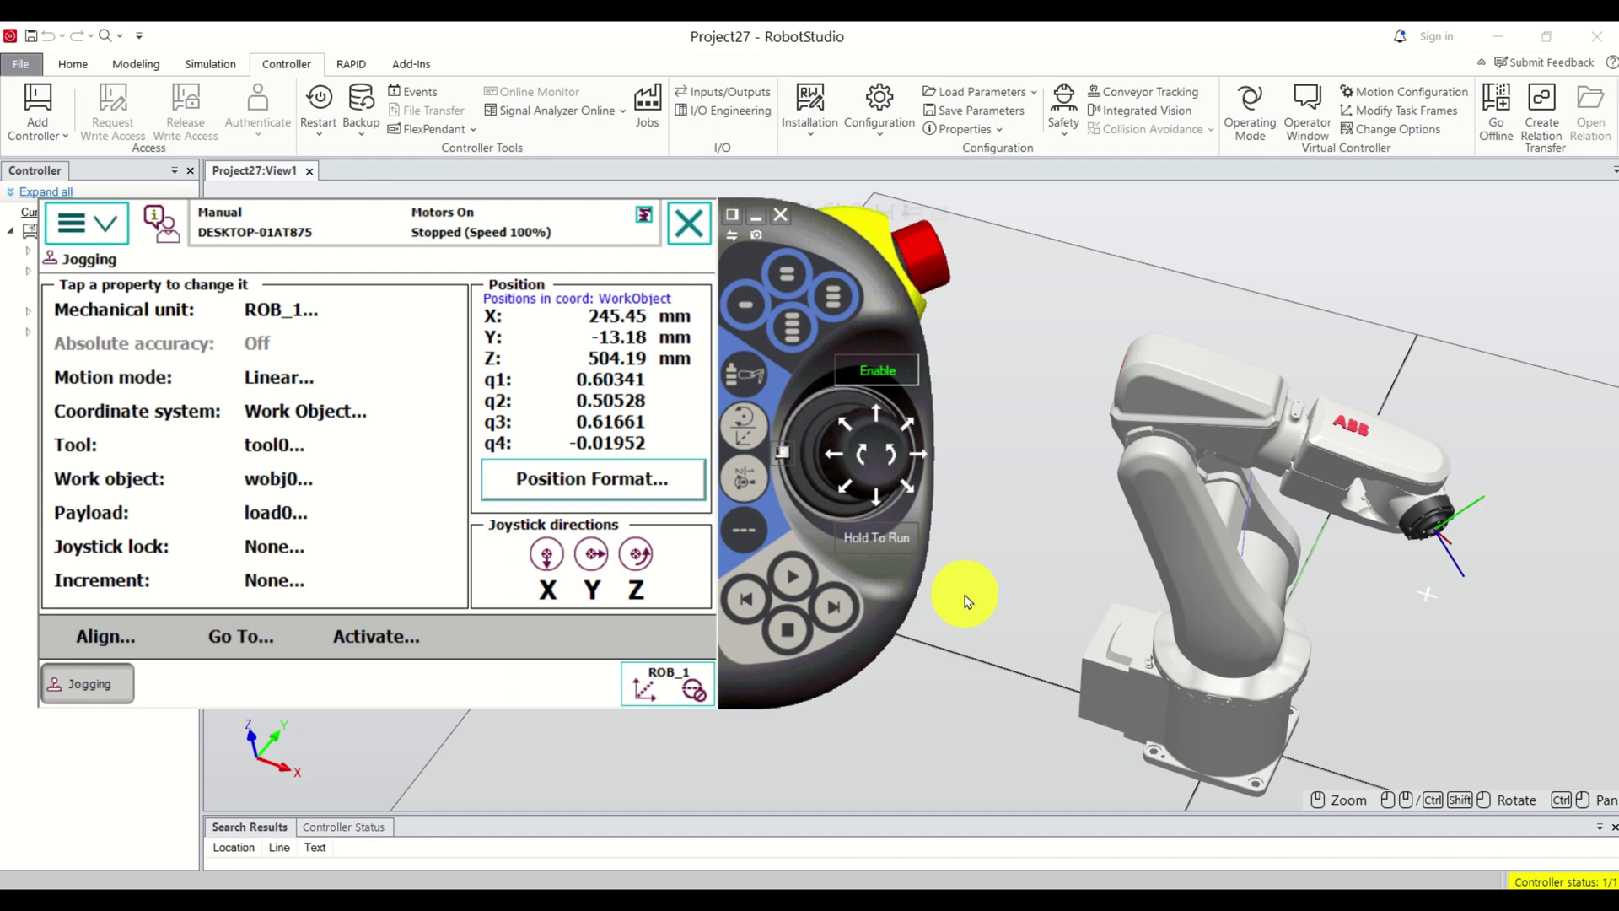
- Move the robot to the saved position point1 with the jogging Go To function
{"action": "left_click", "coordinate": [230, 635]}
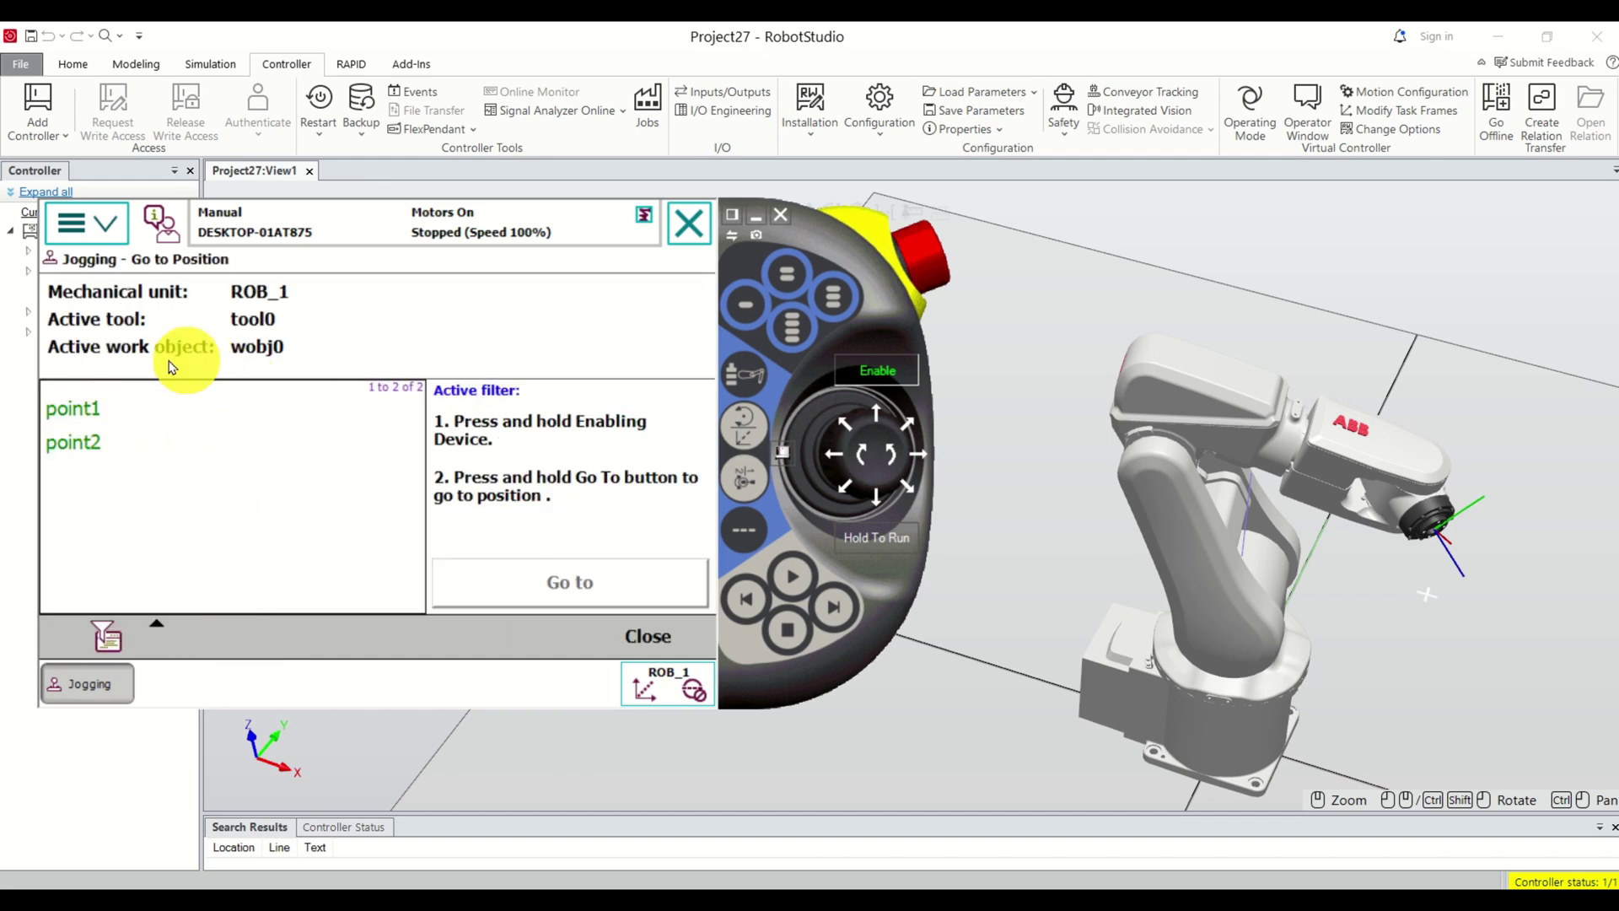
{"action": "left_click", "coordinate": [93, 414]}
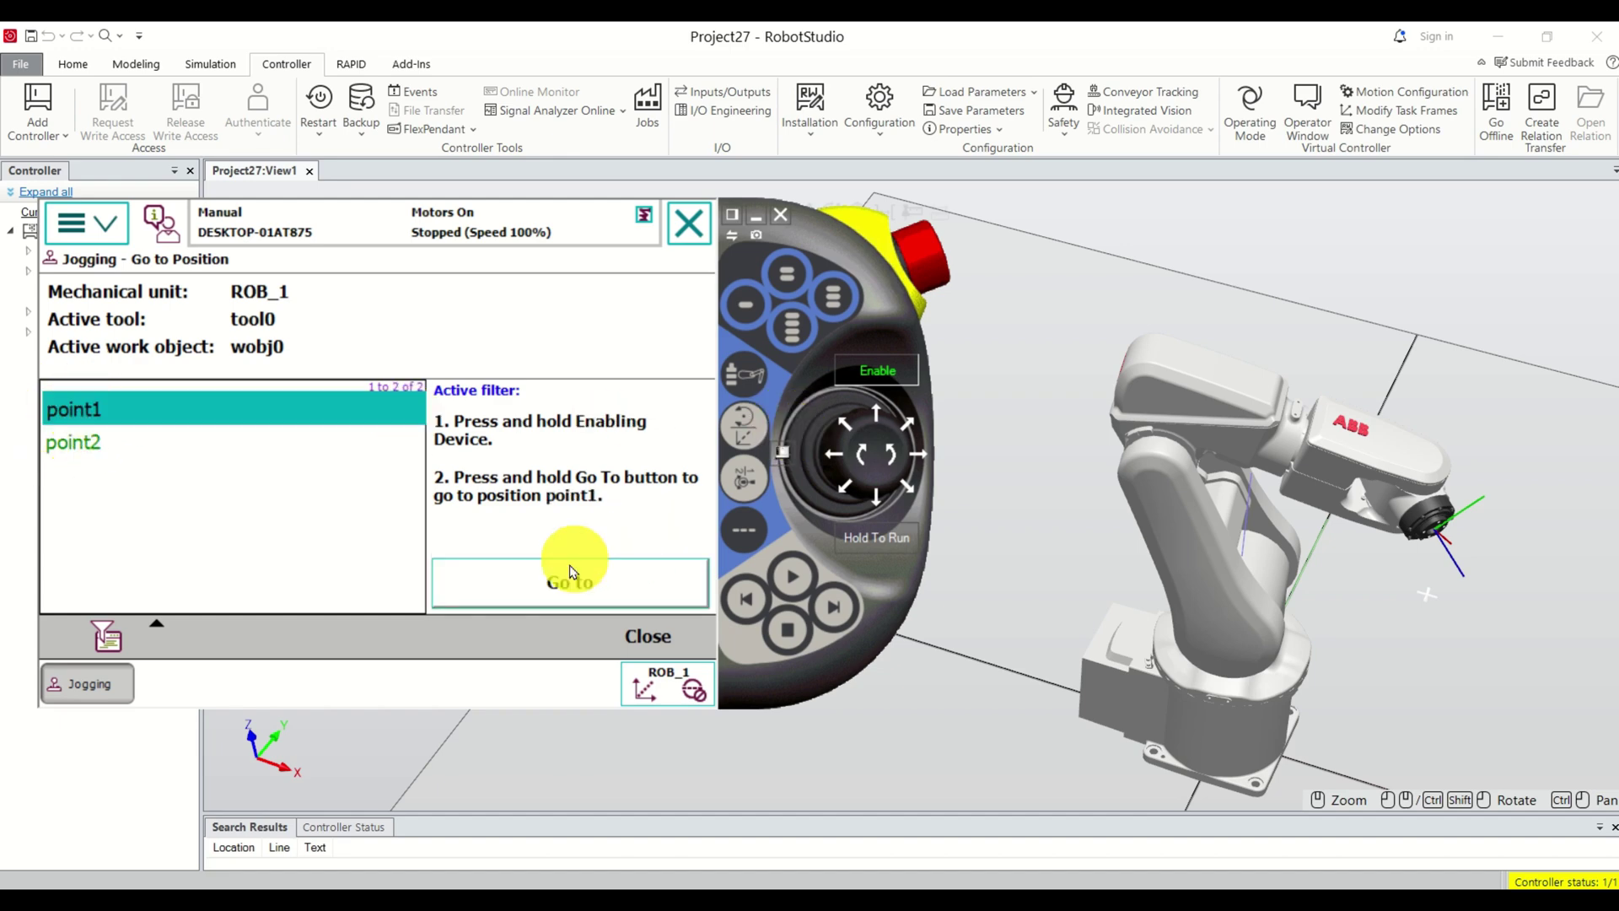
{"action": "left_click_drag", "start_coordinate": [569, 588], "coordinate": [569, 588]}
{"action": "scroll", "coordinate": [1413, 658], "scroll_direction": "up", "scroll_amount": 3}
{"action": "scroll", "coordinate": [1392, 661], "scroll_direction": "down", "scroll_amount": 2}
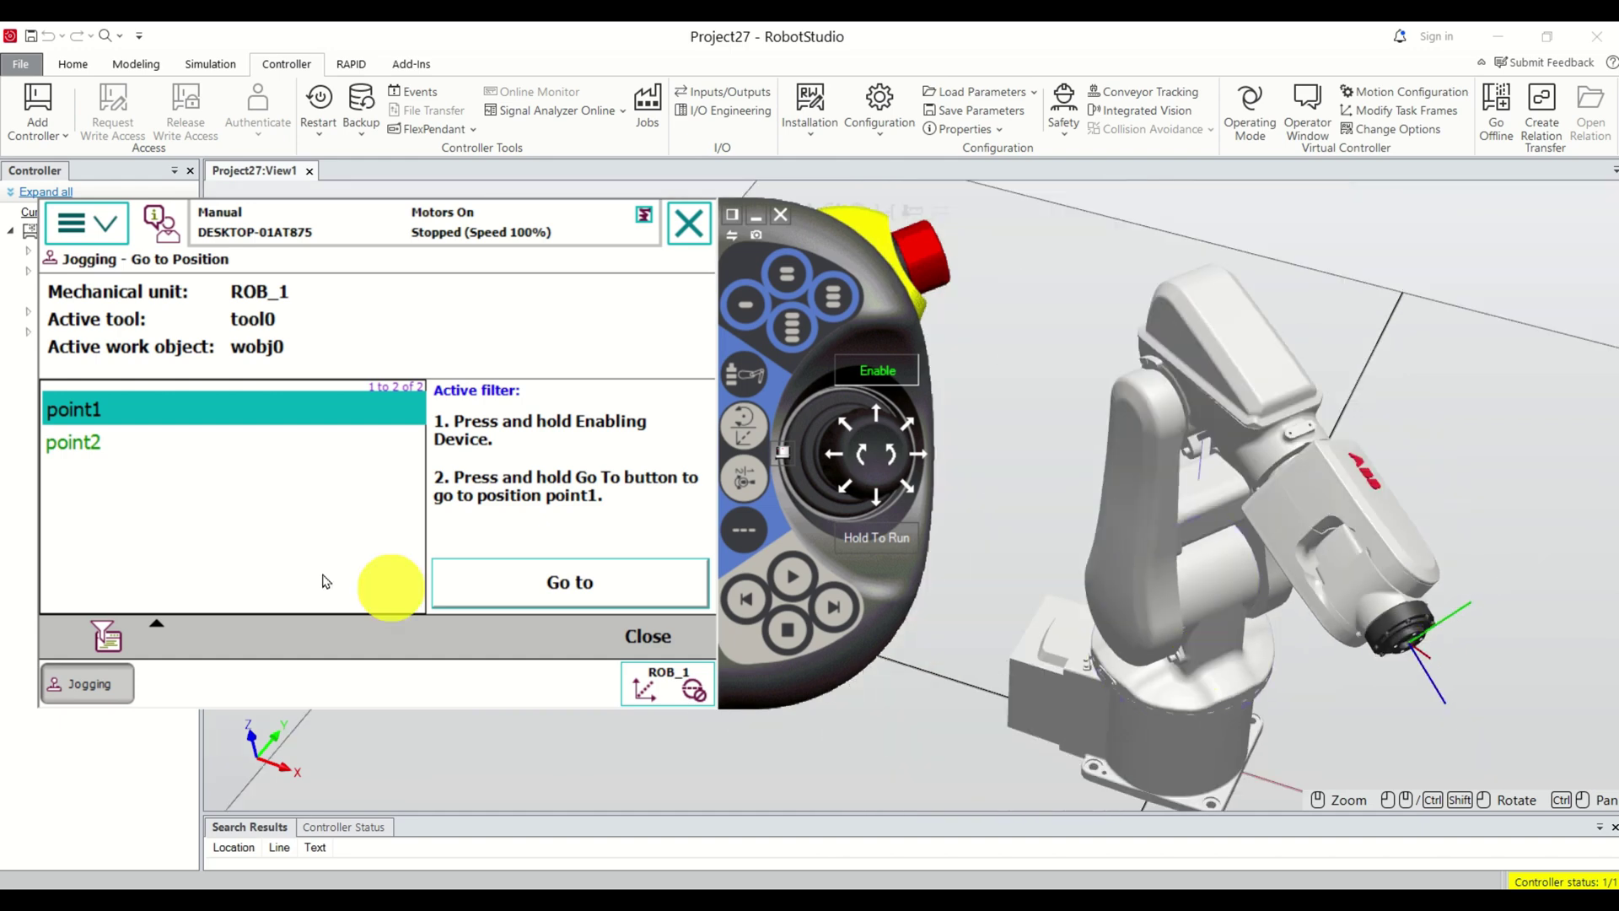
- Move the robot to the saved position point2 and check the tool flange's location in the 3D view
{"action": "left_click", "coordinate": [99, 441]}
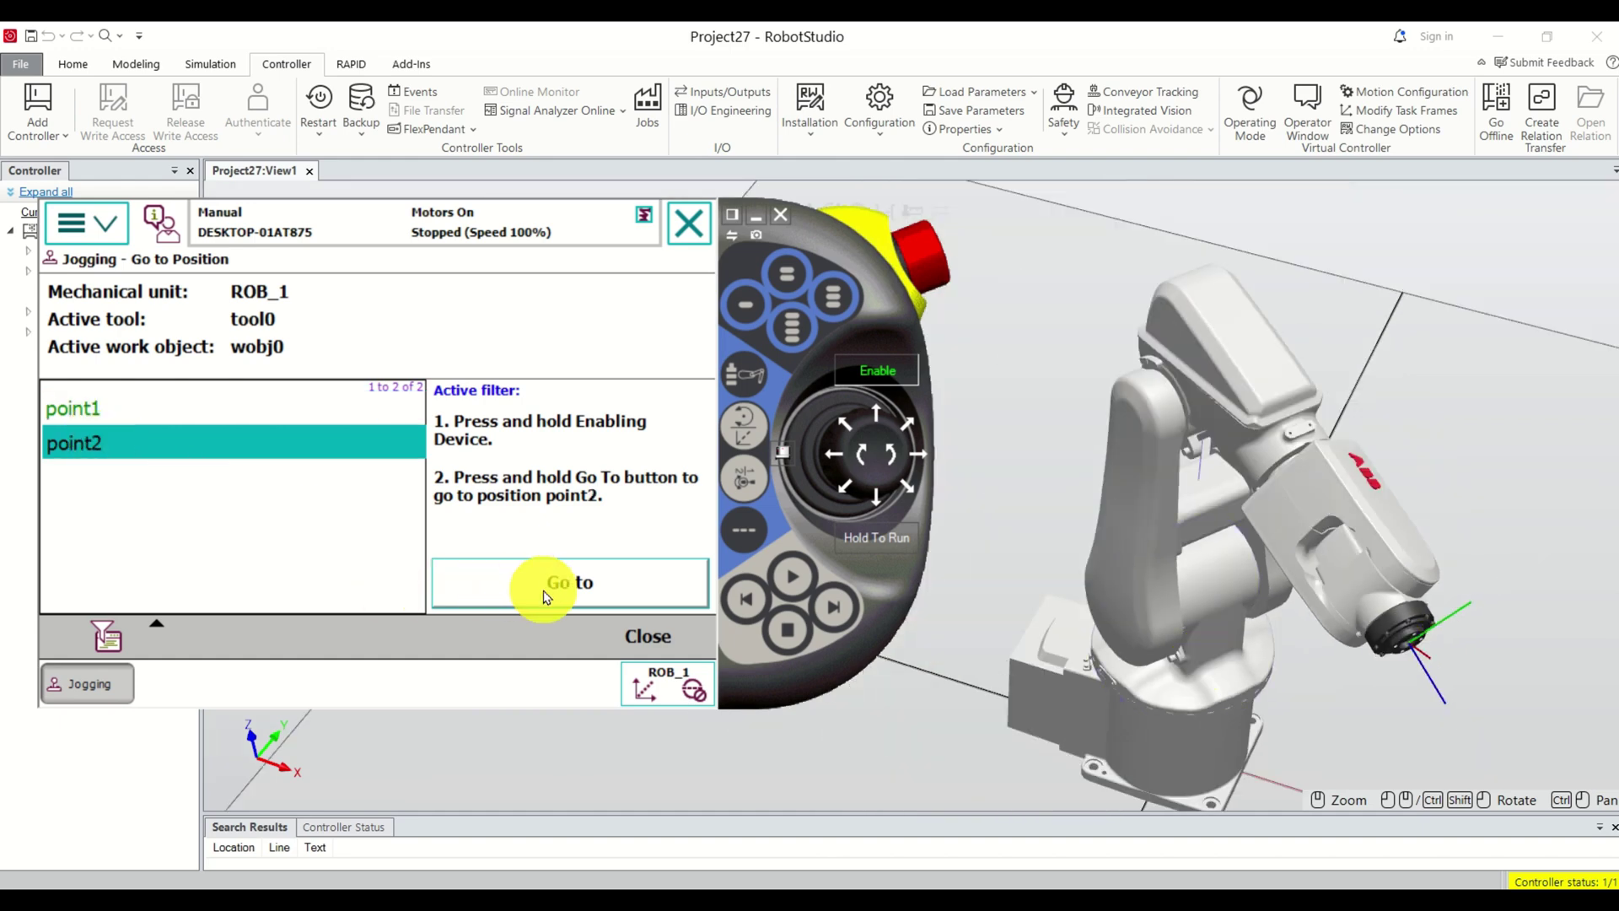
{"action": "left_click_drag", "start_coordinate": [548, 597], "coordinate": [560, 585]}
{"action": "left_click", "coordinate": [1430, 510]}
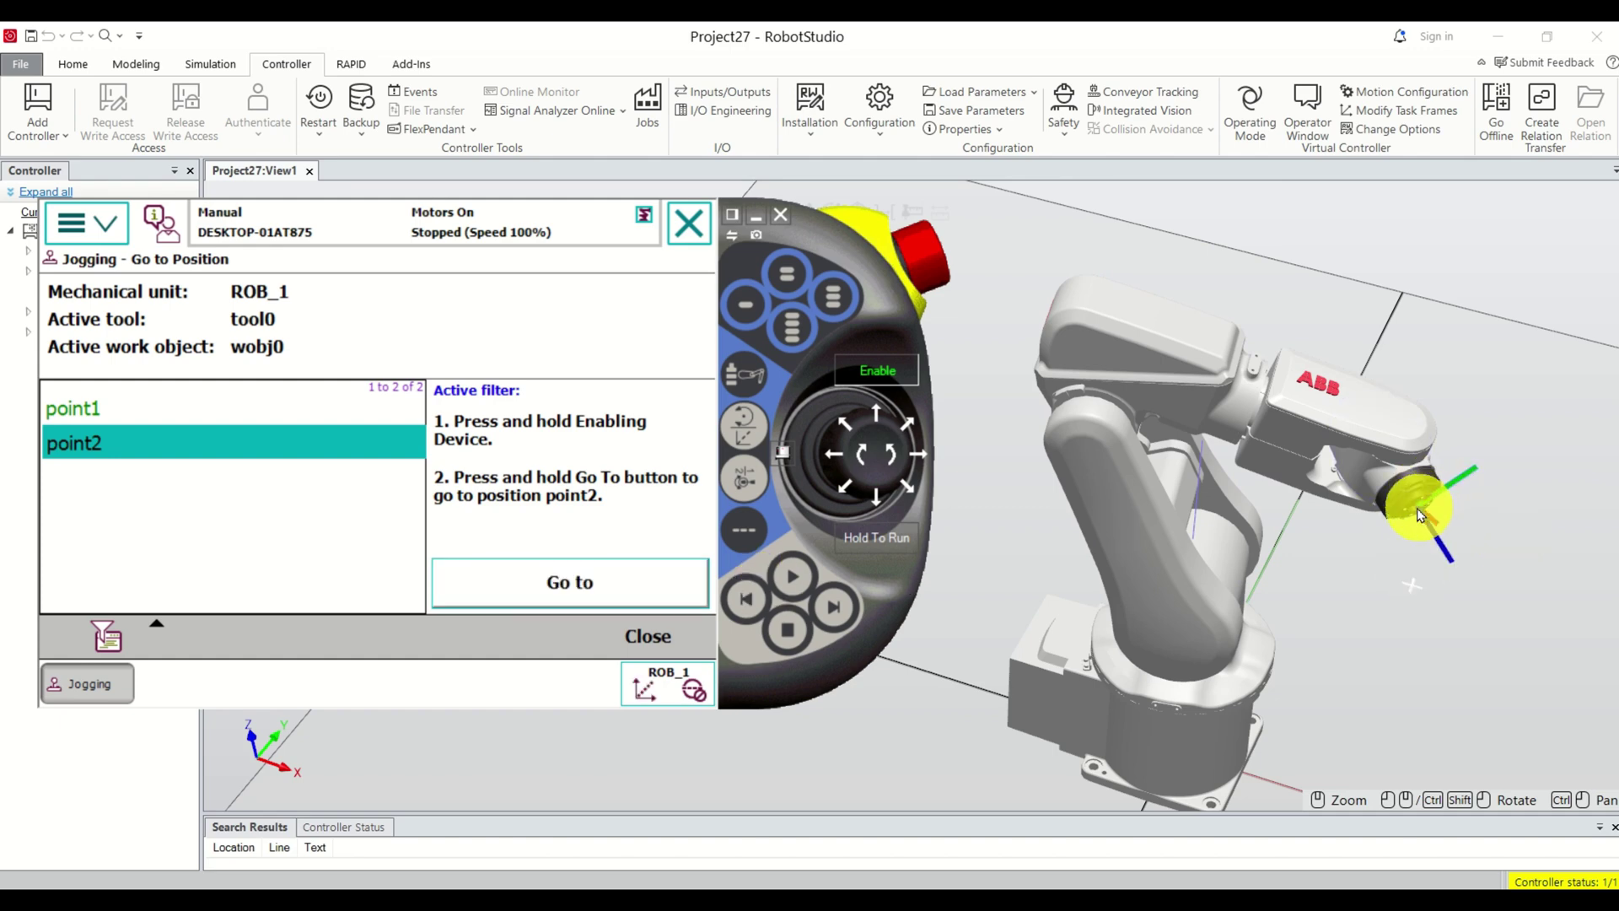
{"action": "scroll", "coordinate": [1419, 517], "scroll_direction": "up", "scroll_amount": 2}
{"action": "scroll", "coordinate": [1420, 516], "scroll_direction": "up", "scroll_amount": 2}
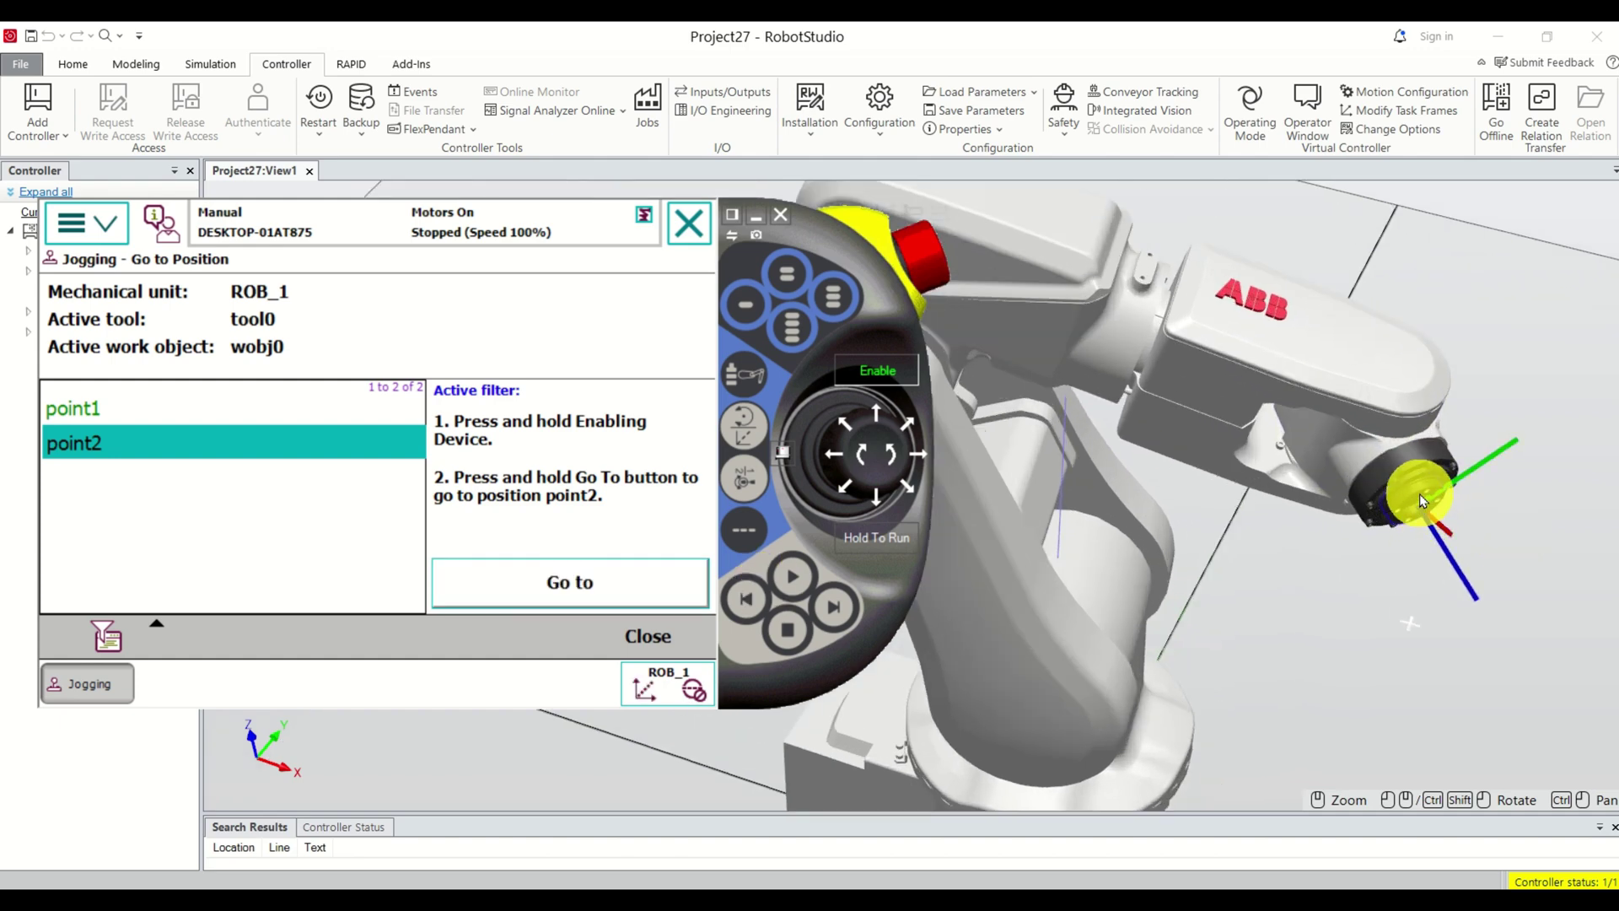
{"action": "scroll", "coordinate": [1425, 502], "scroll_direction": "down", "scroll_amount": 3}
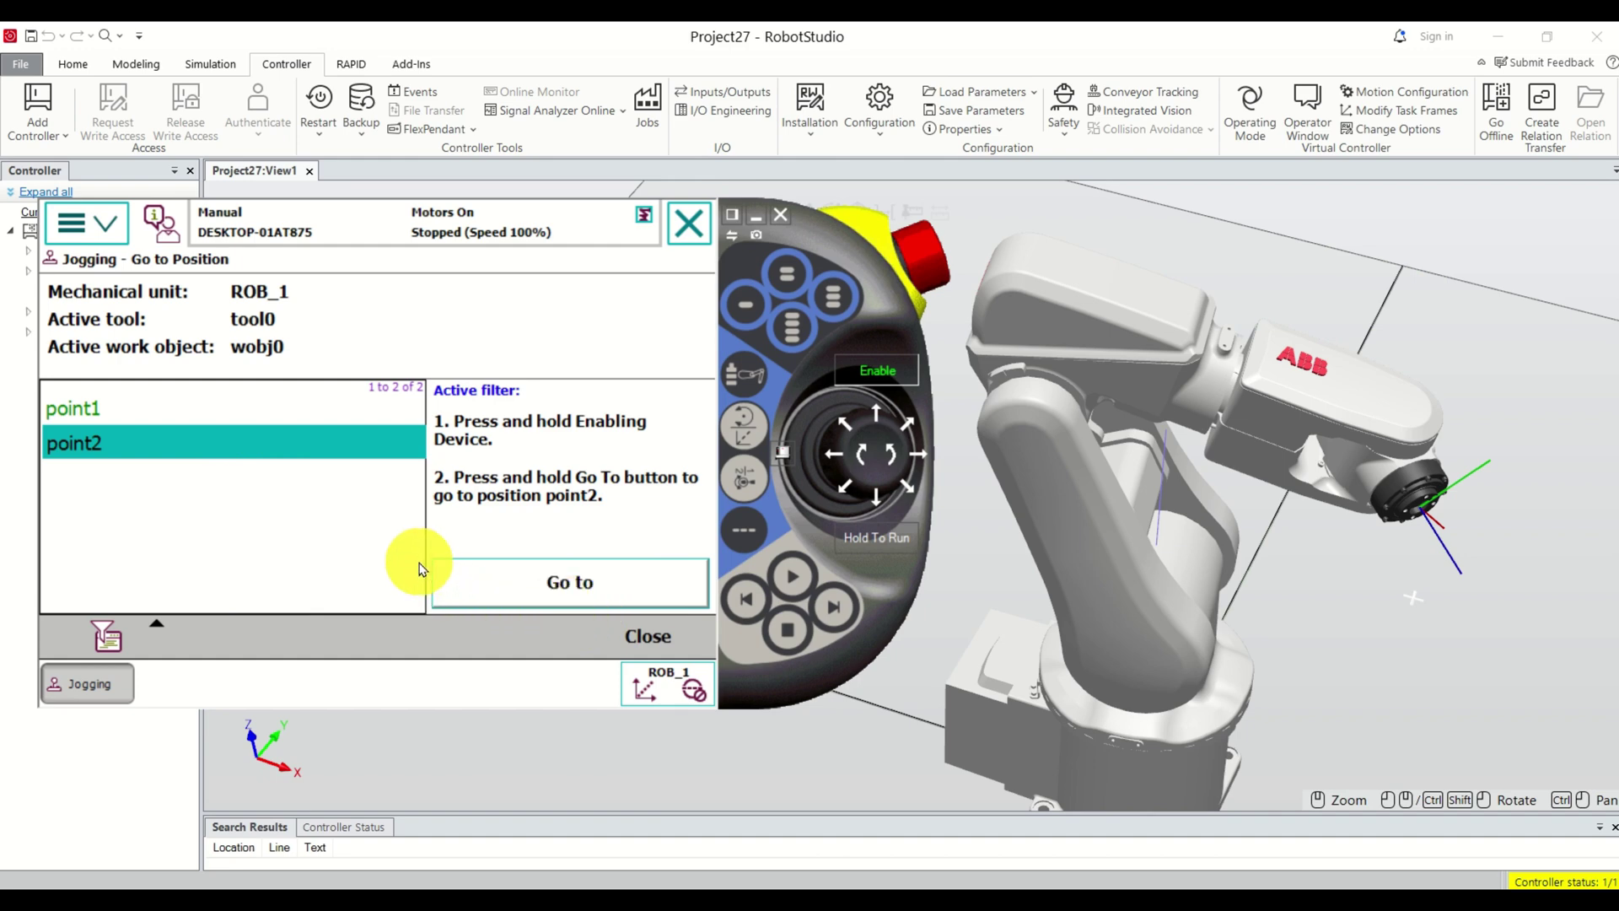
{"action": "left_click", "coordinate": [221, 412]}
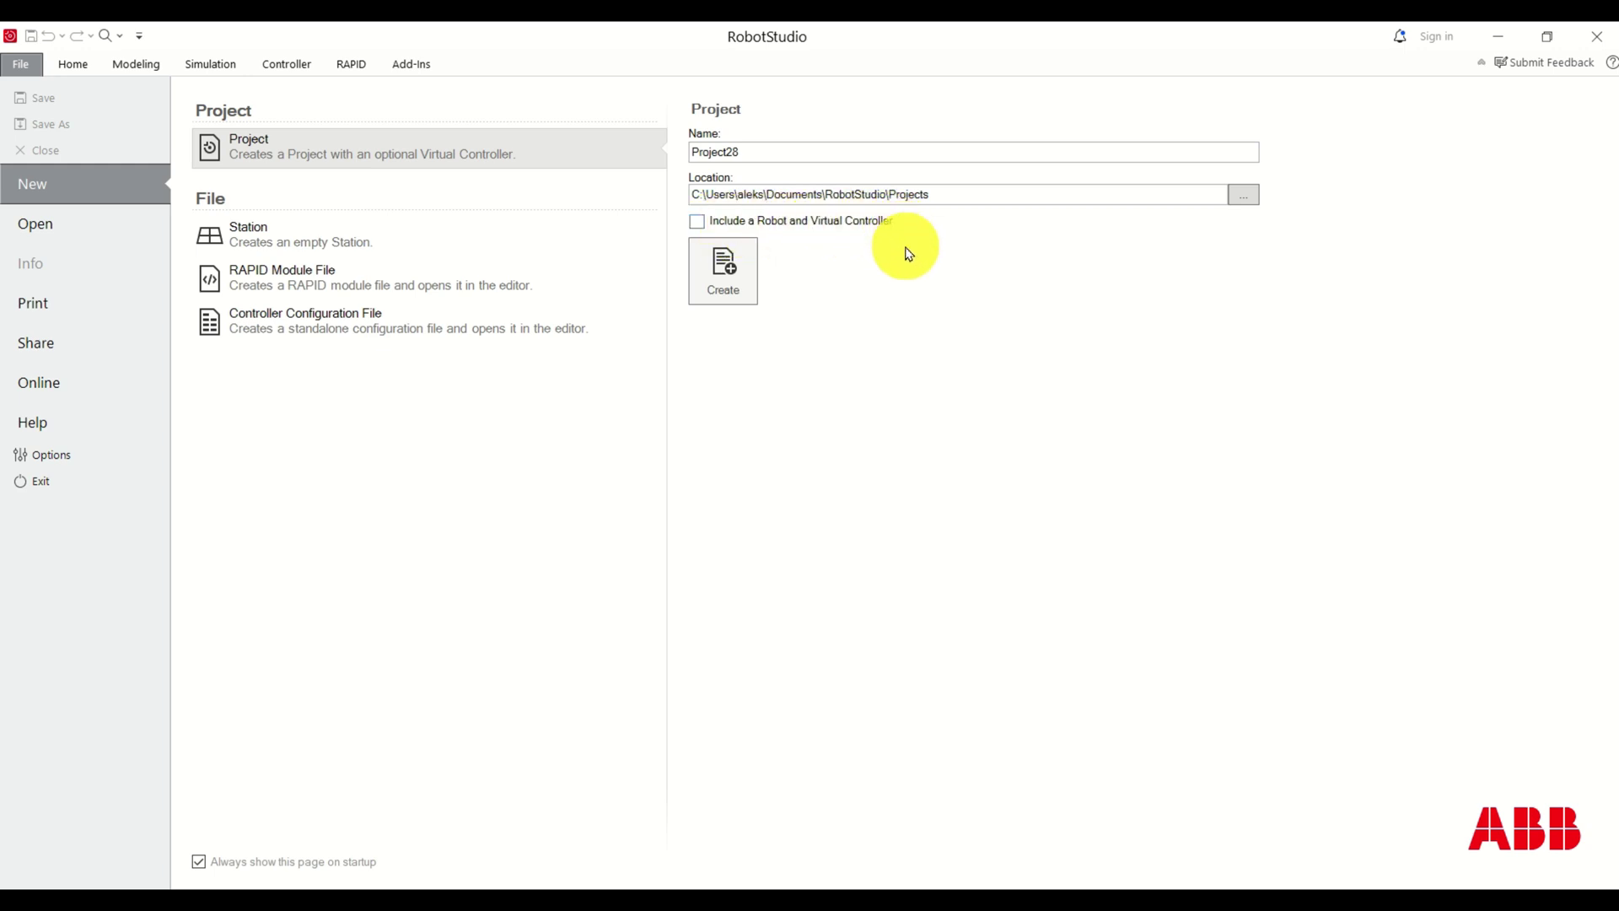
- Create the project Project28 and add an IRB 120 robot from the ABB library
{"action": "left_click", "coordinate": [724, 279]}
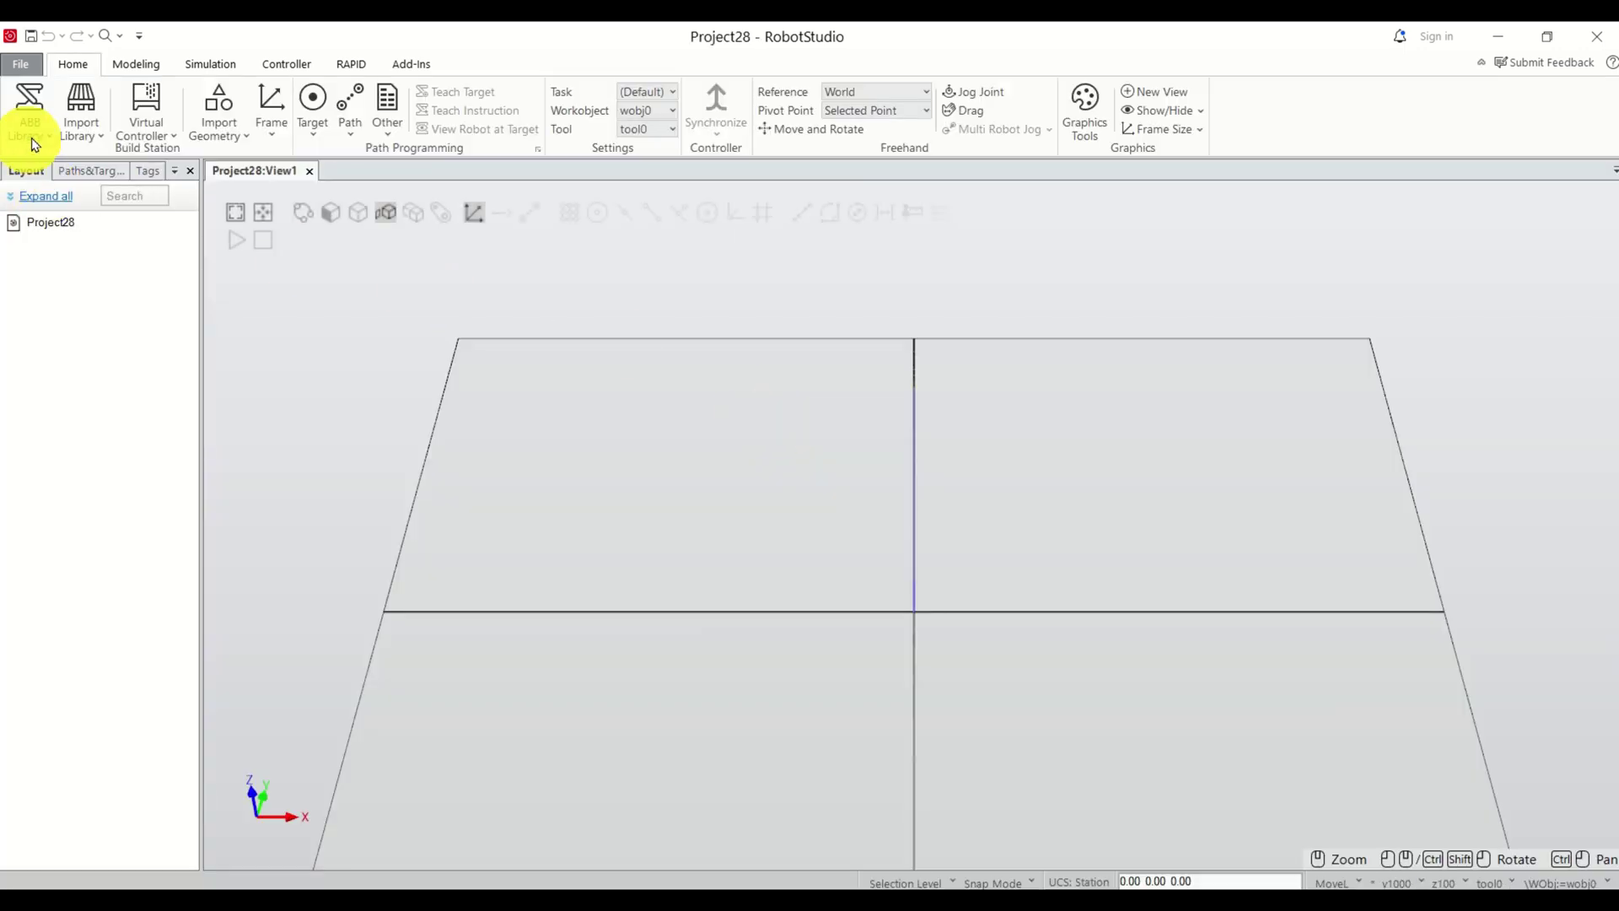
{"action": "left_click", "coordinate": [30, 110]}
{"action": "left_click", "coordinate": [56, 199]}
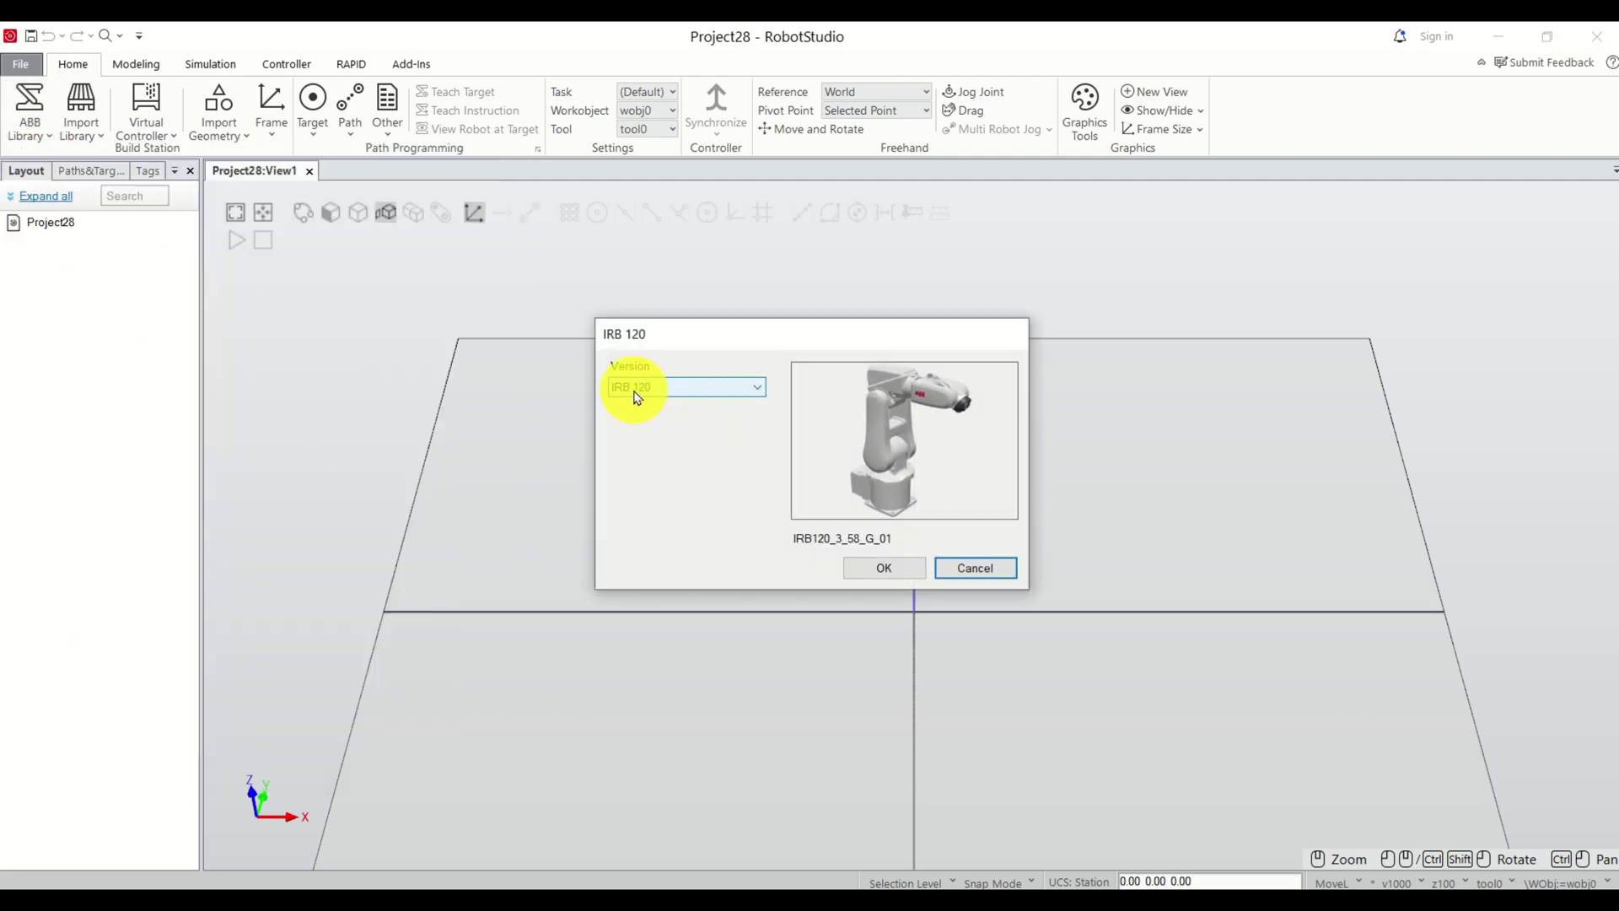
{"action": "left_click", "coordinate": [917, 568]}
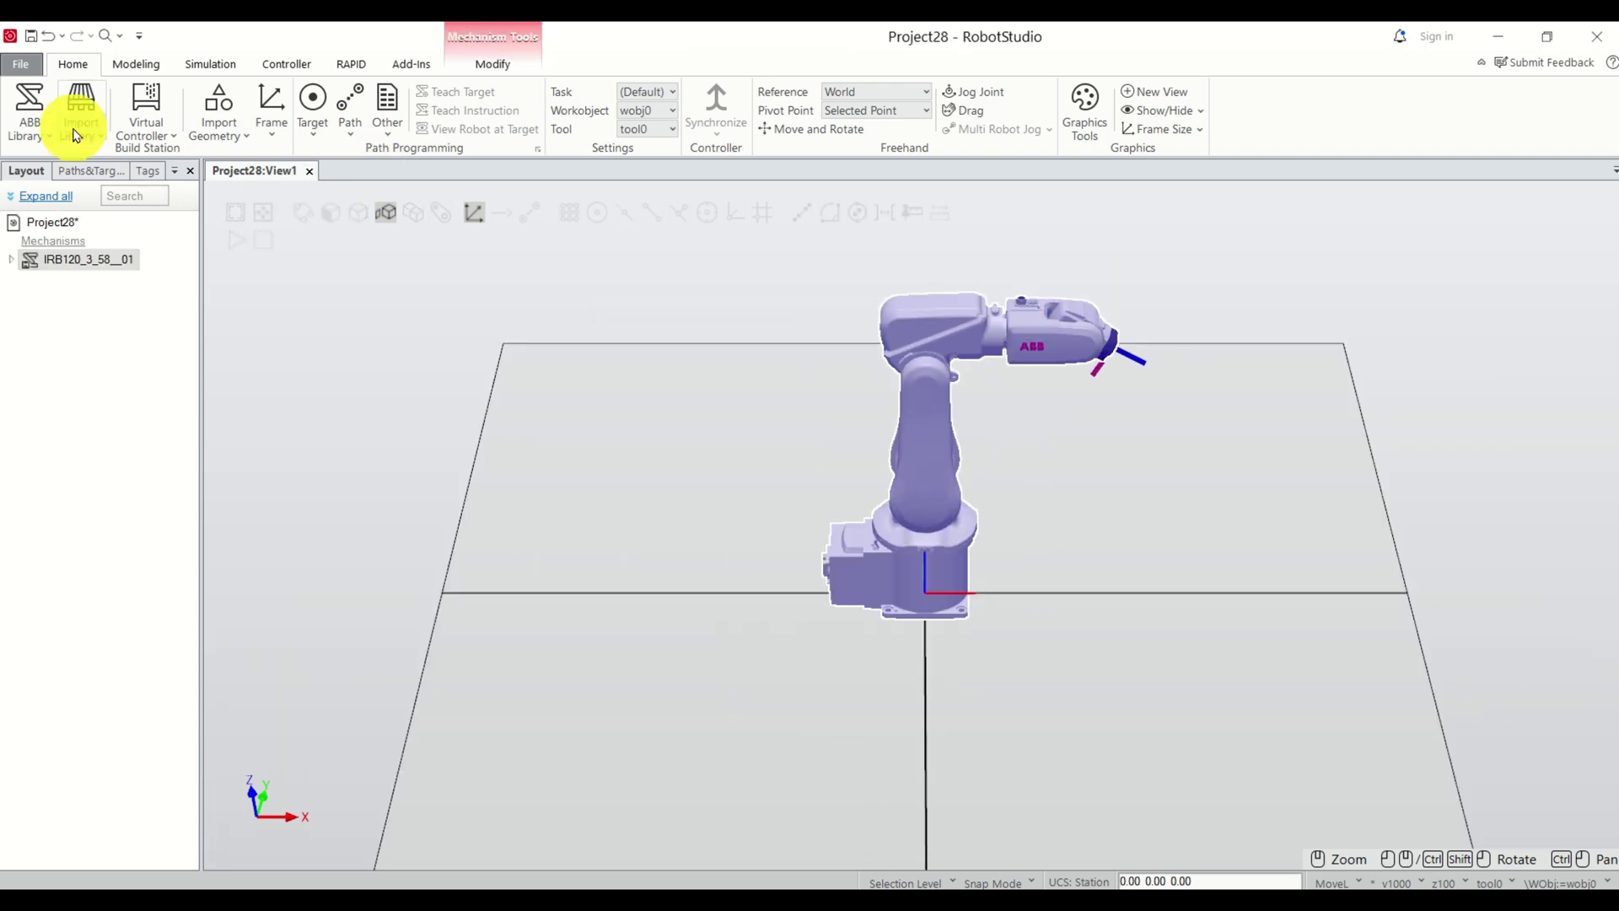
- Create a virtual controller named Controller1 from the existing layout, keeping the IRB 120 assigned to its task
{"action": "left_click", "coordinate": [161, 130]}
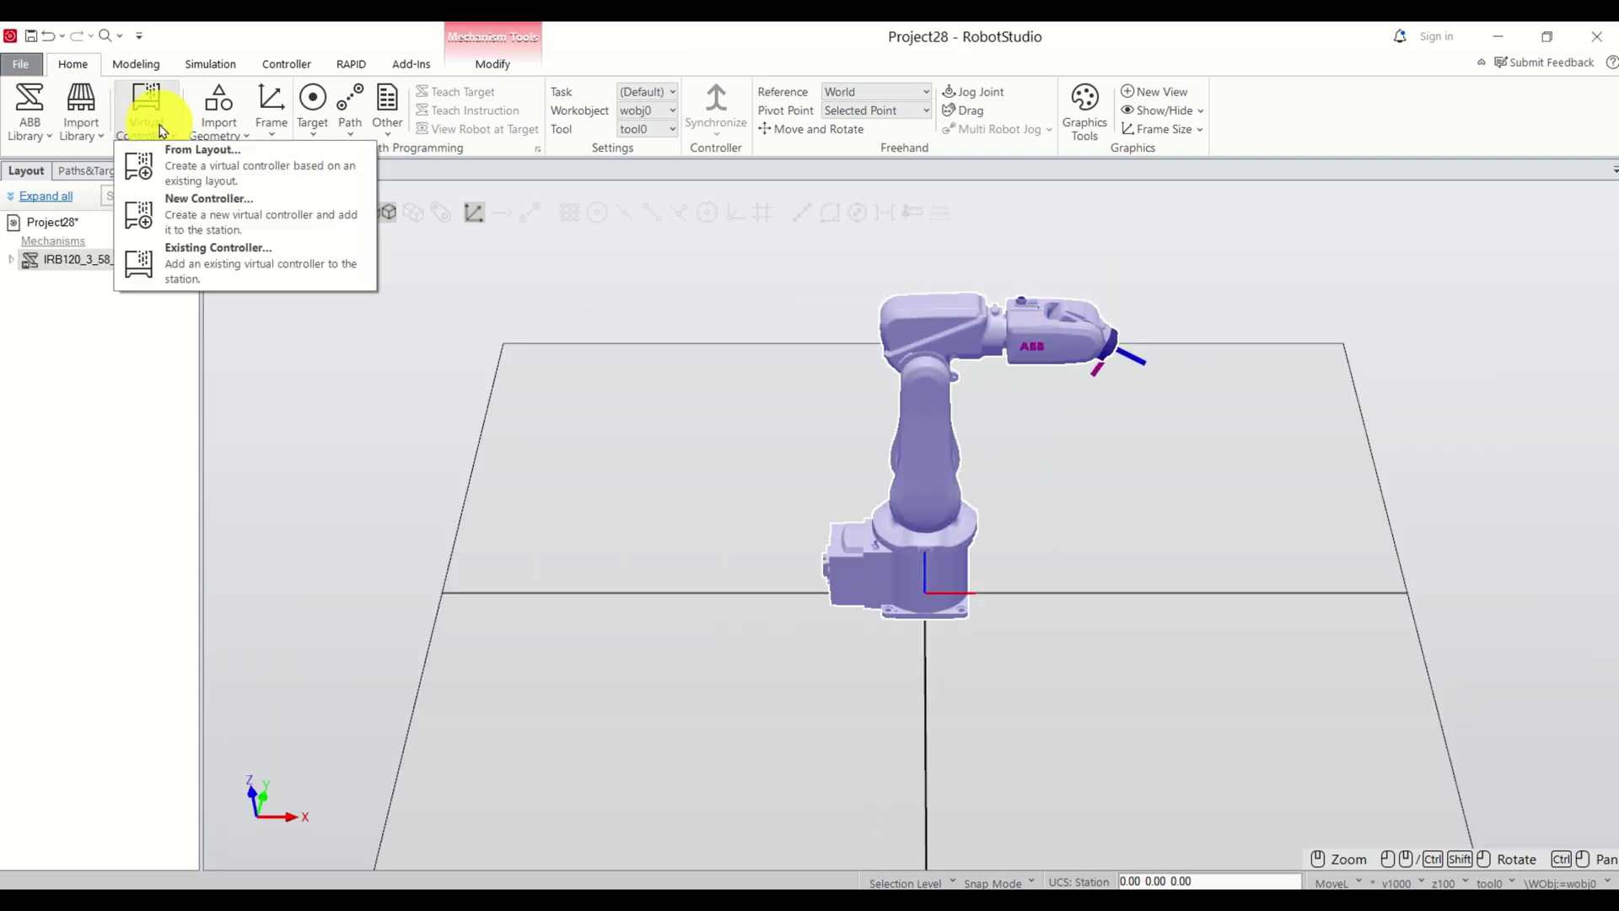
{"action": "left_click", "coordinate": [535, 290]}
{"action": "left_click", "coordinate": [160, 133]}
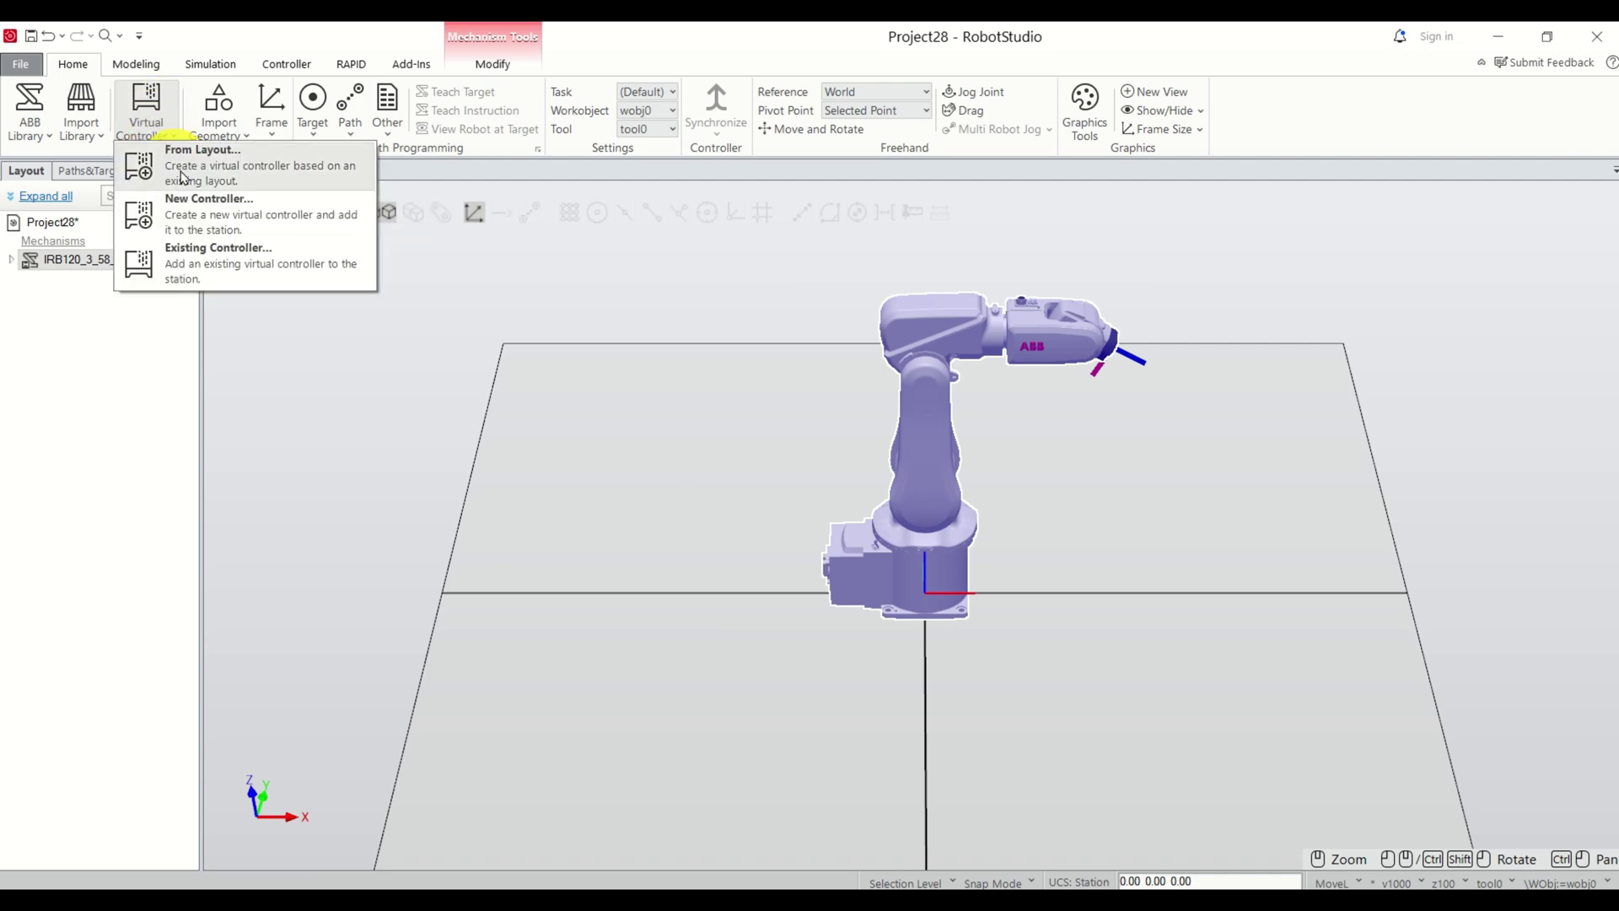
{"action": "left_click", "coordinate": [217, 184]}
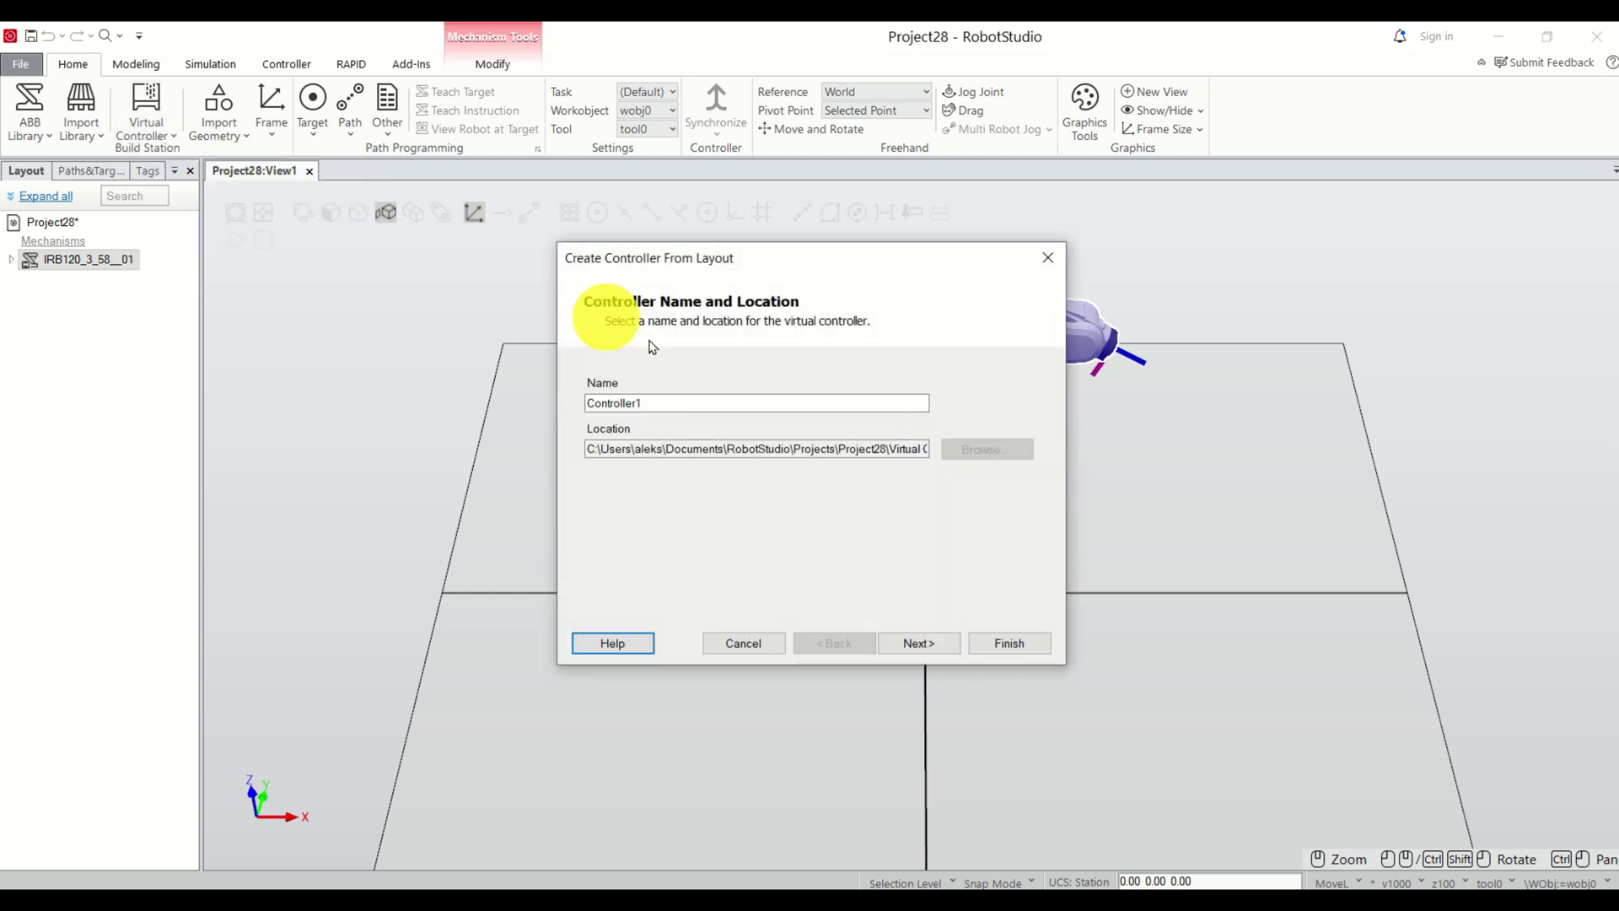
{"action": "left_click", "coordinate": [918, 648]}
{"action": "left_click", "coordinate": [918, 652]}
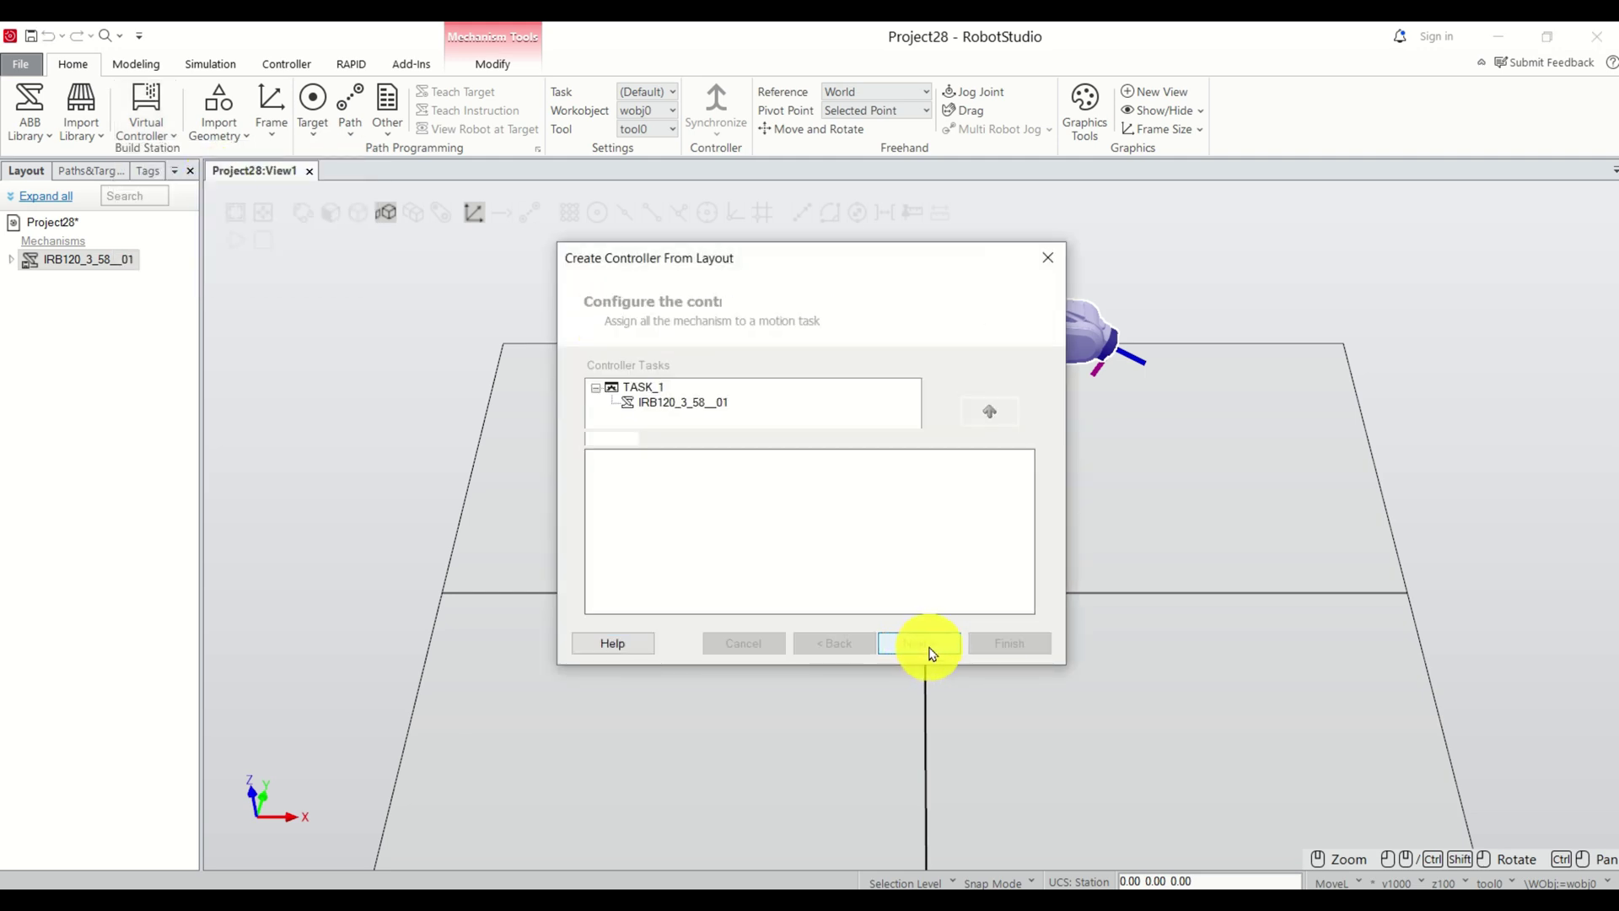
{"action": "left_click", "coordinate": [919, 652]}
{"action": "left_click", "coordinate": [1022, 651]}
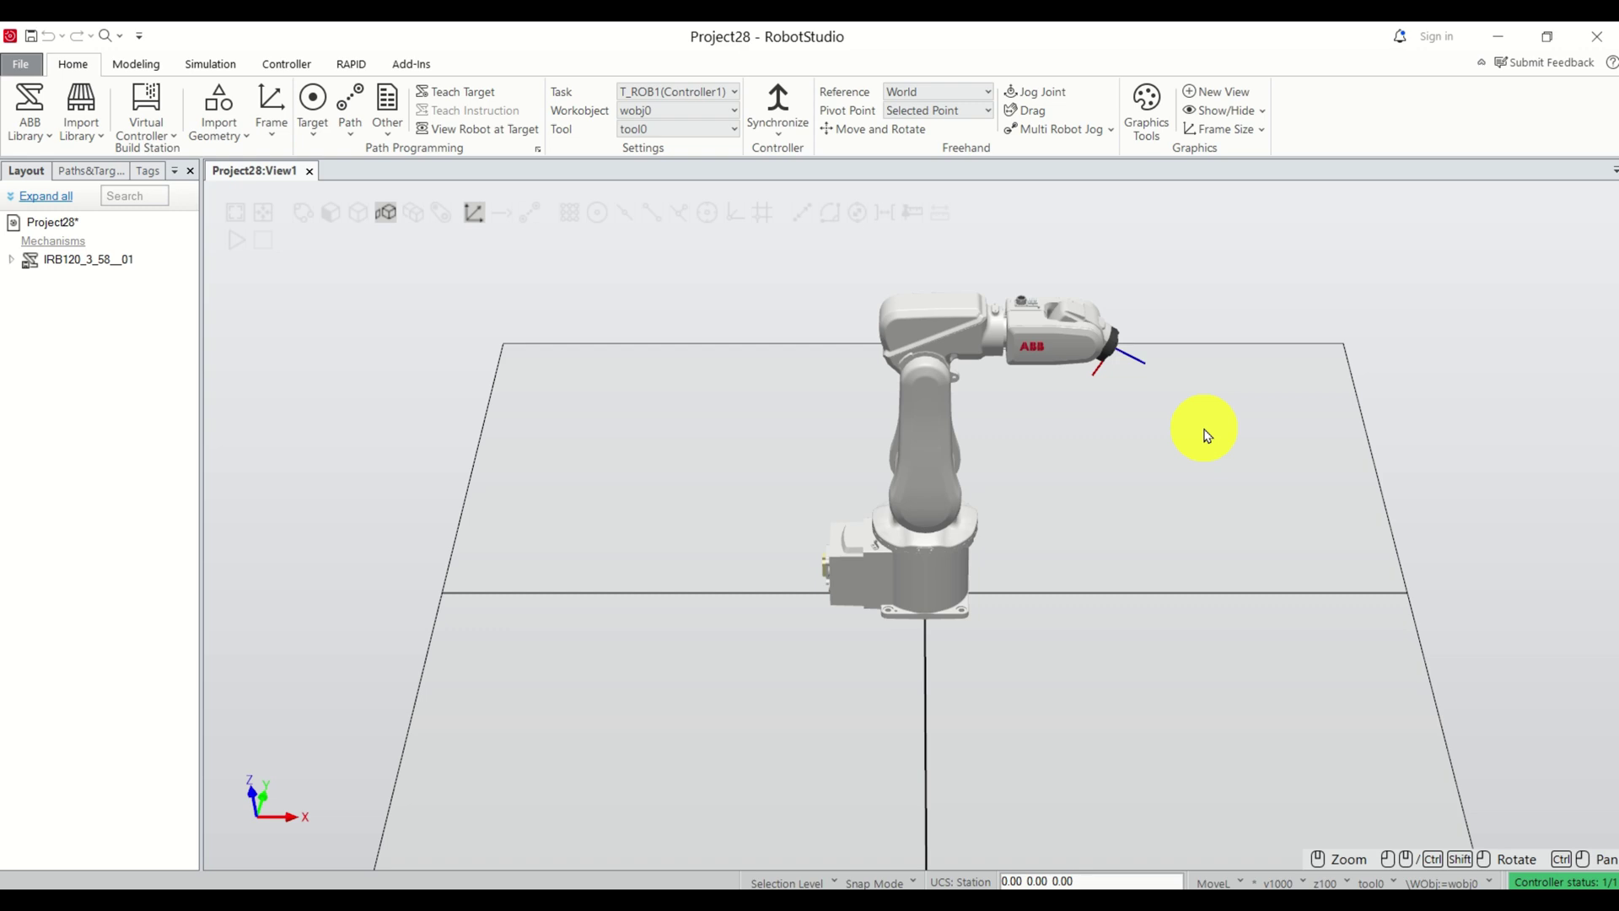
- Switch the virtual controller's operating mode to Manual and activate its enable device
{"action": "left_click_drag", "start_coordinate": [1206, 434], "coordinate": [1142, 416], "text": "ctrl+shift"}
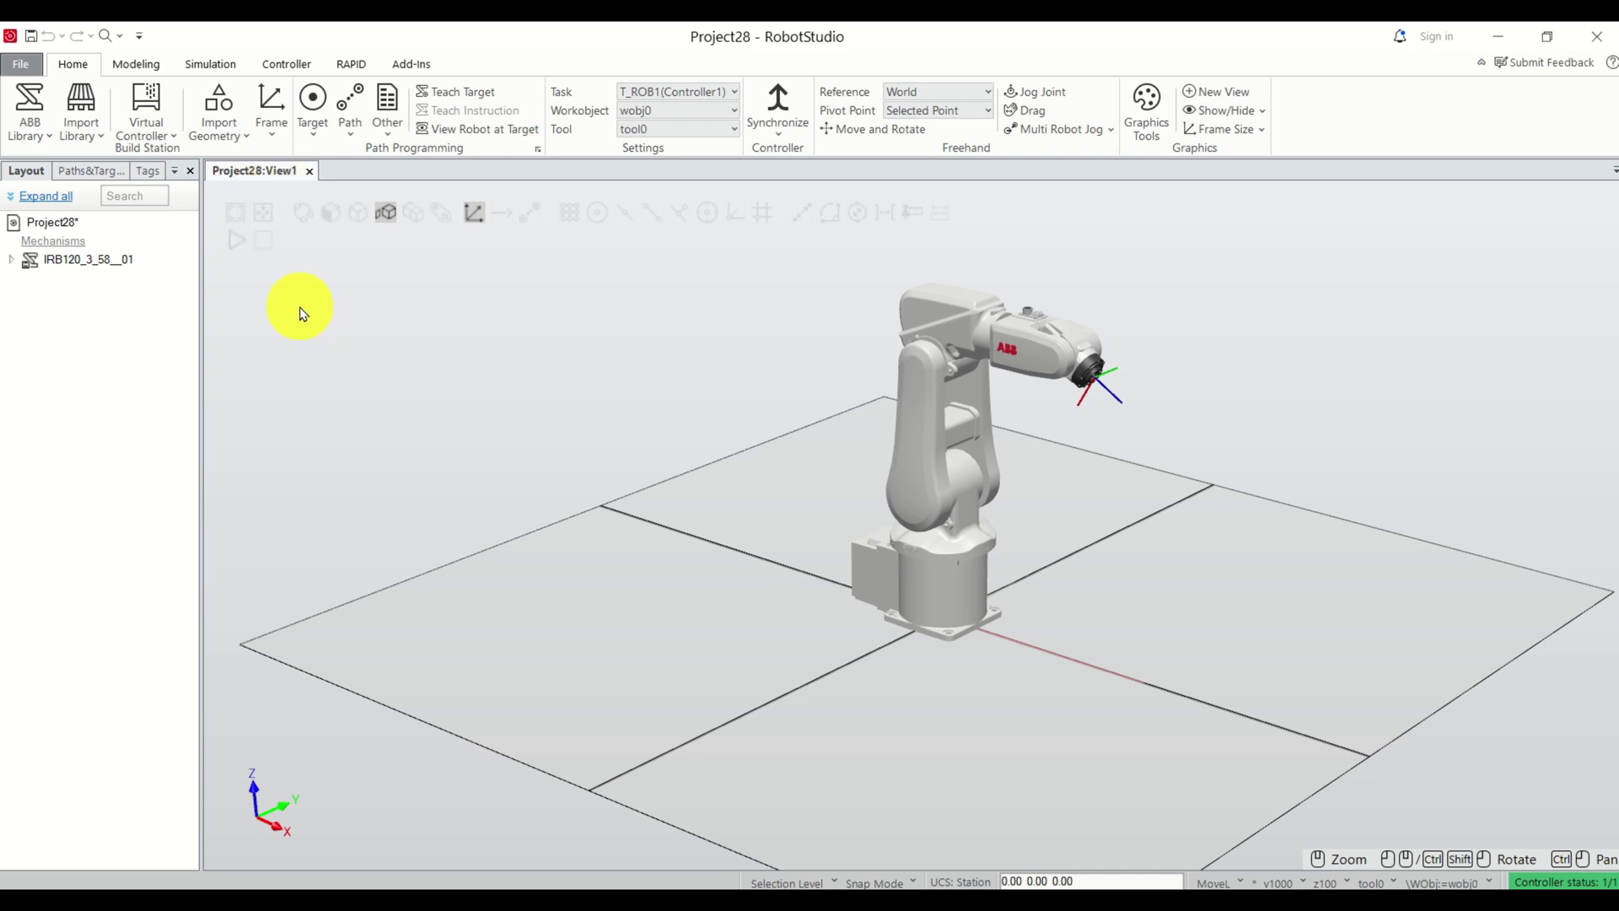
{"action": "left_click", "coordinate": [290, 67]}
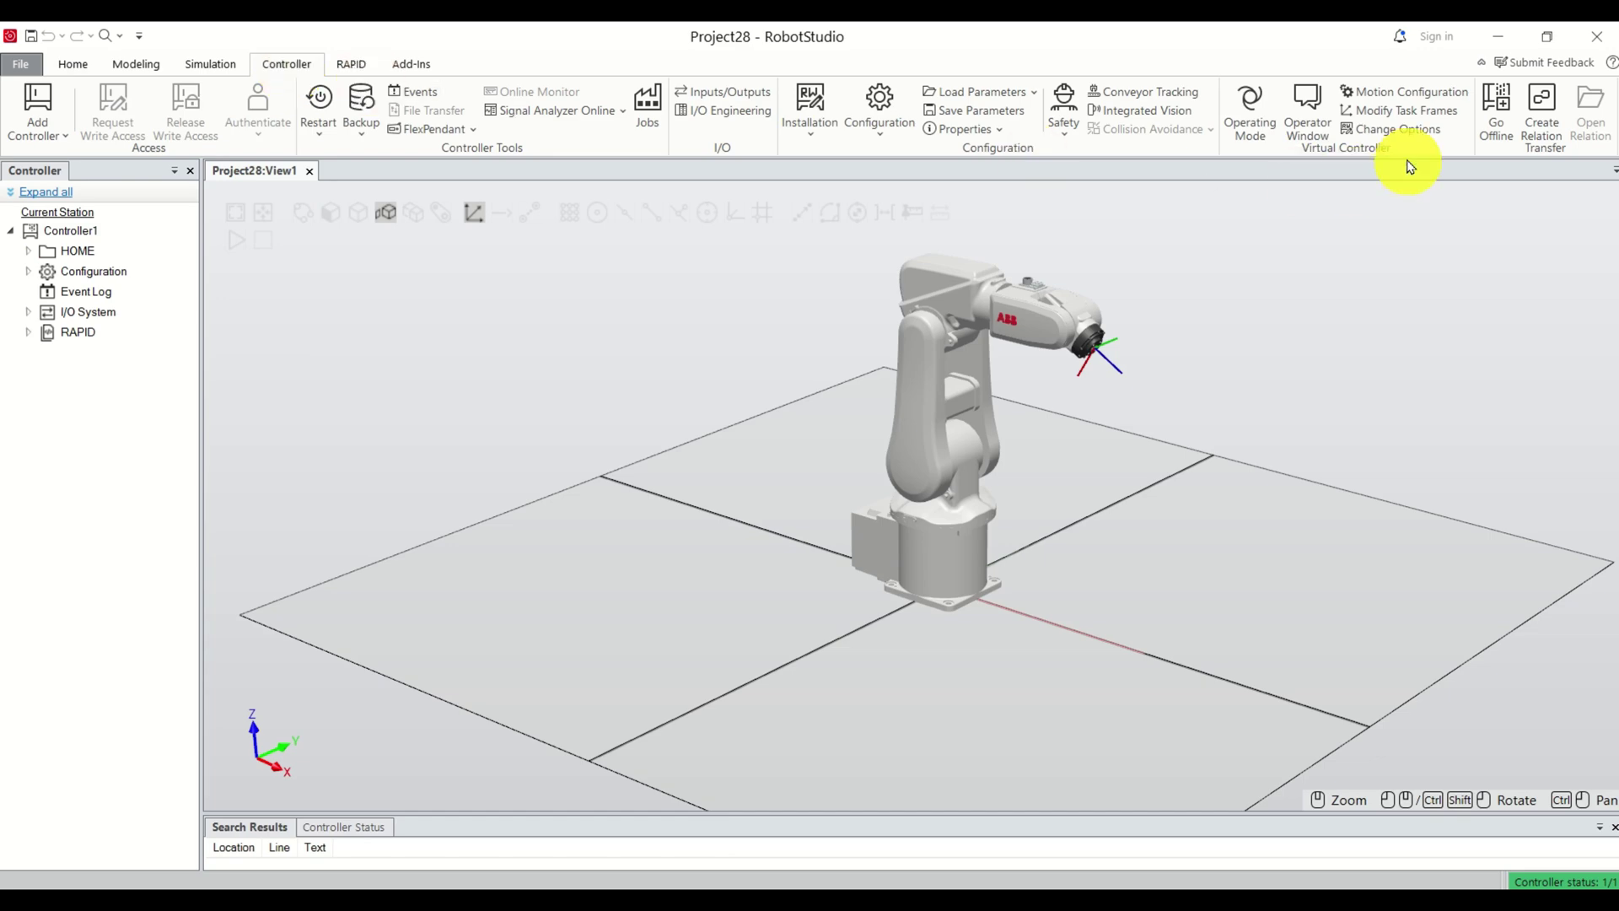
{"action": "left_click", "coordinate": [1250, 109]}
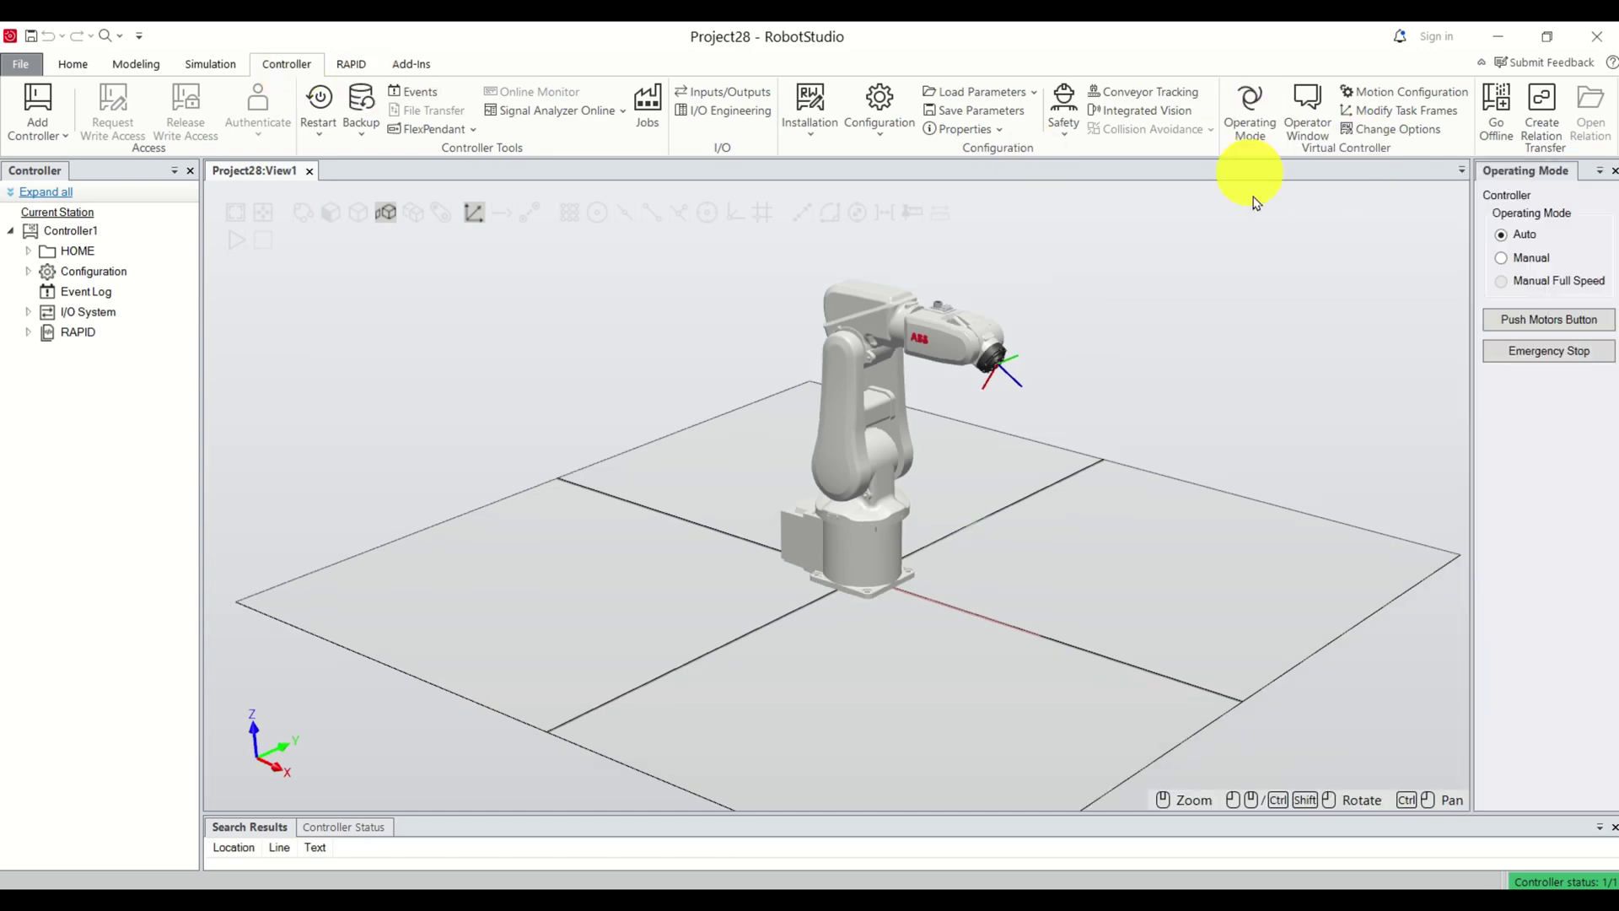
{"action": "left_click", "coordinate": [1508, 258]}
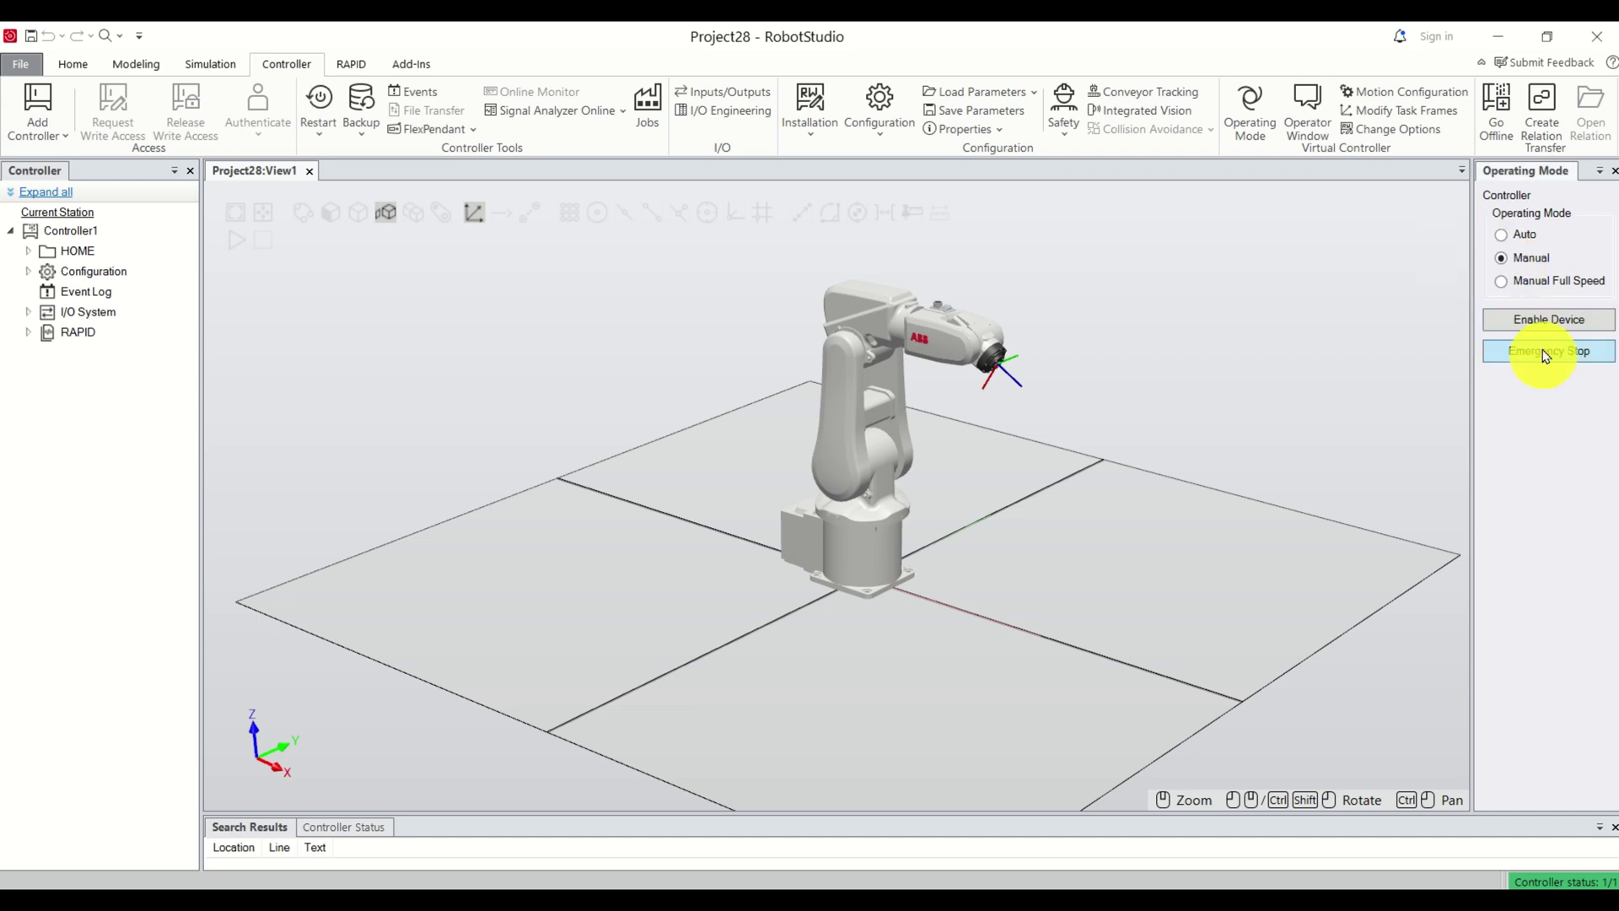
{"action": "left_click", "coordinate": [1540, 325]}
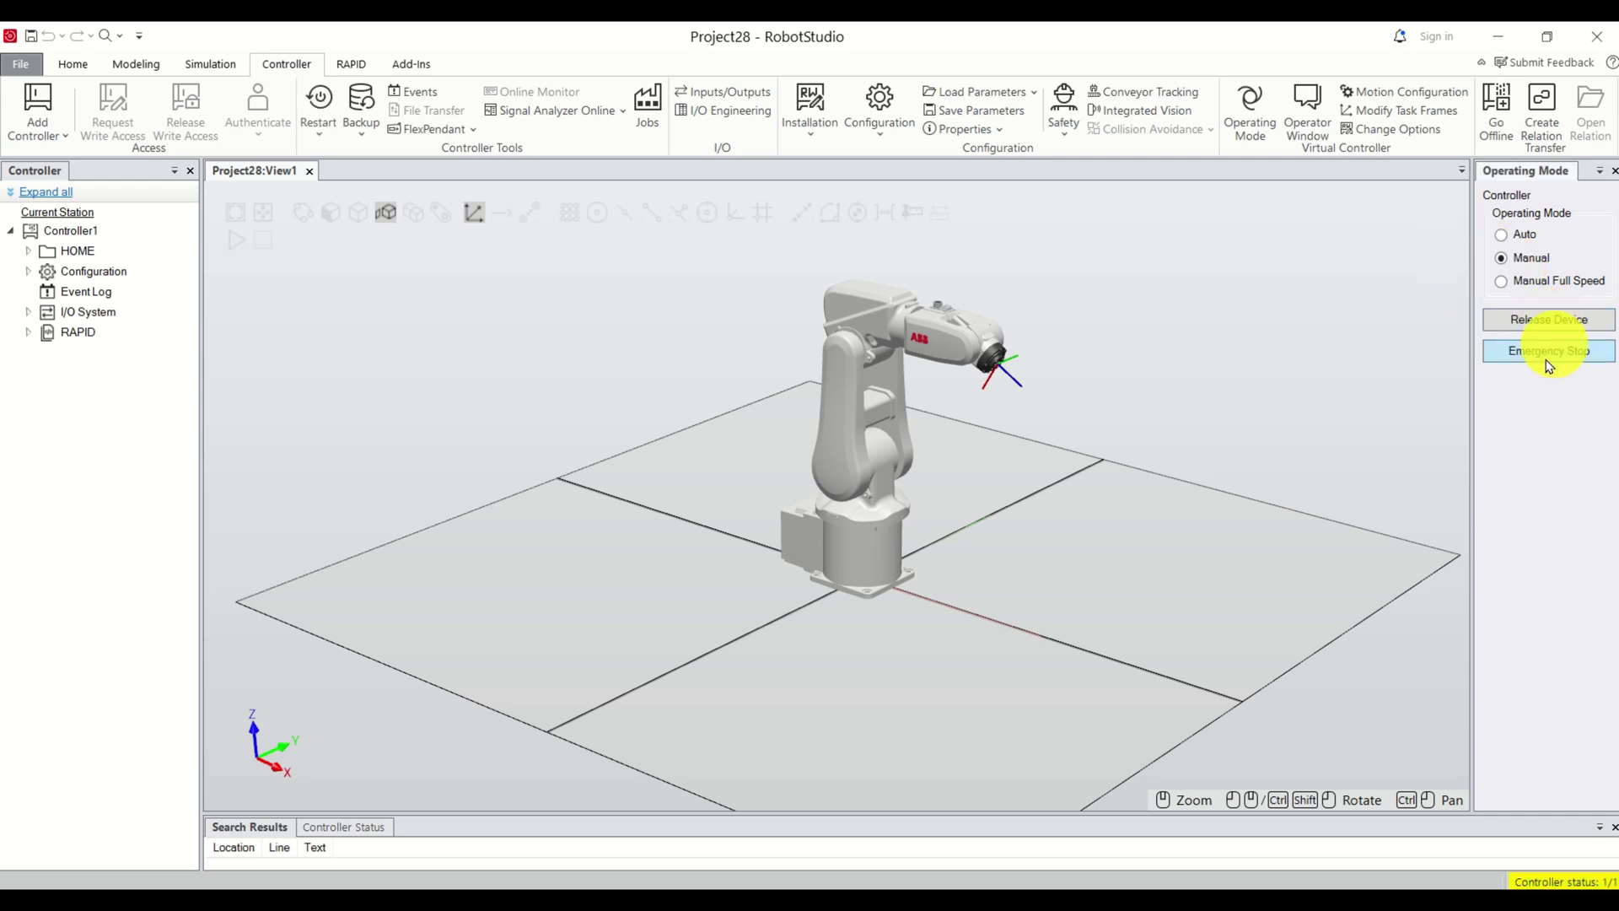
- Launch the virtual FlexPendant and dismiss the operating mode settings, keeping the robot in clear view beside the pendant
{"action": "left_click", "coordinate": [414, 131]}
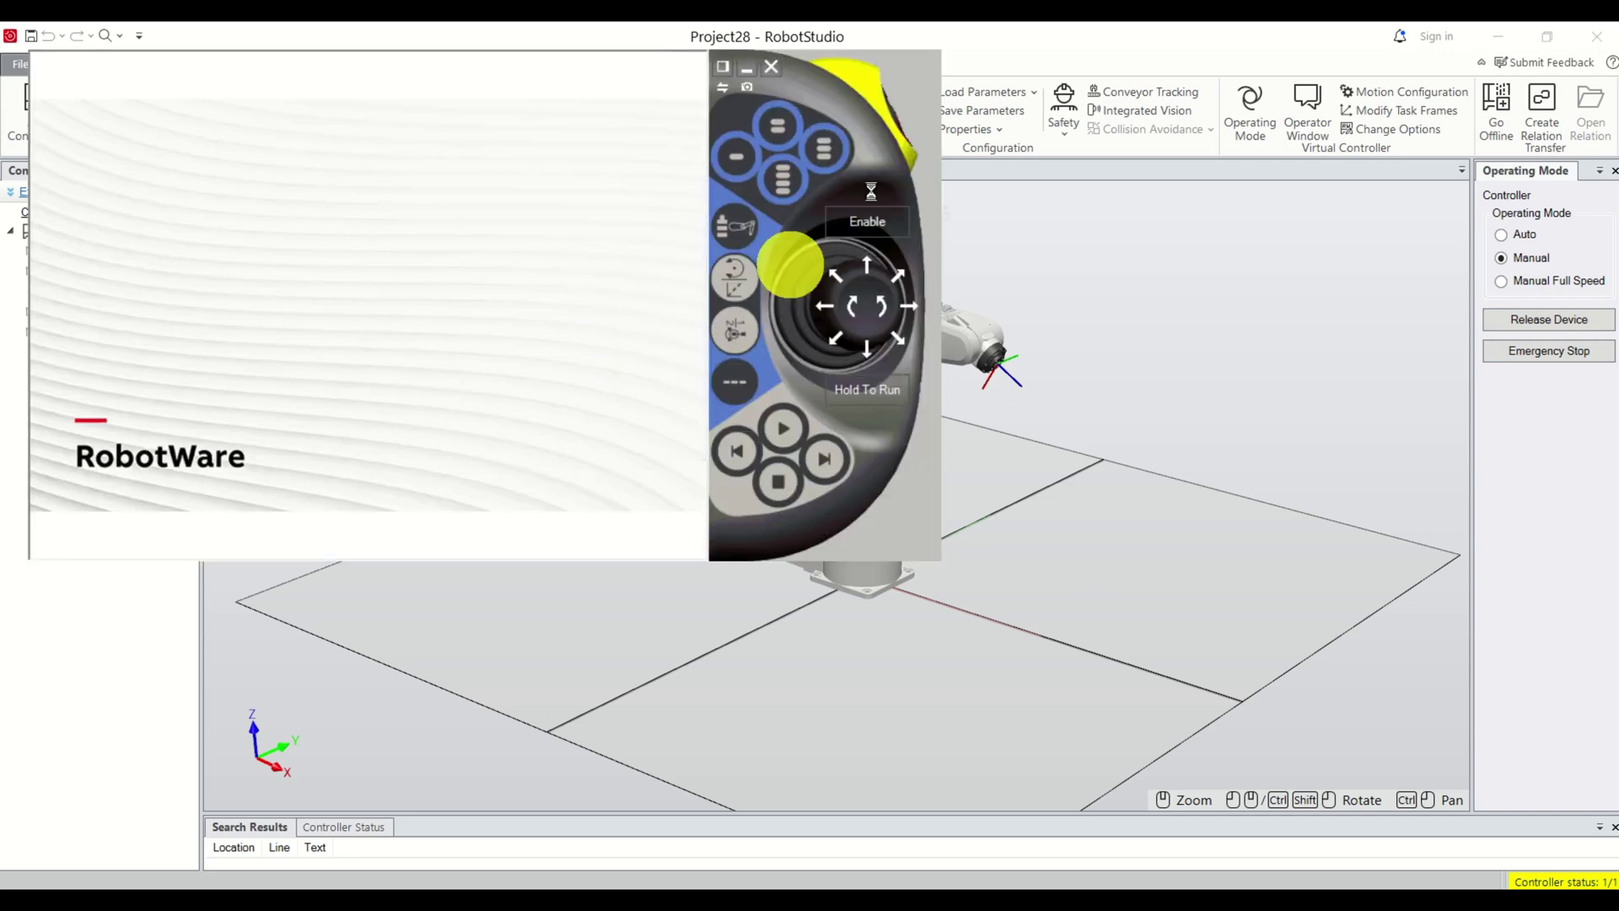
{"action": "left_click_drag", "start_coordinate": [849, 94], "coordinate": [833, 339]}
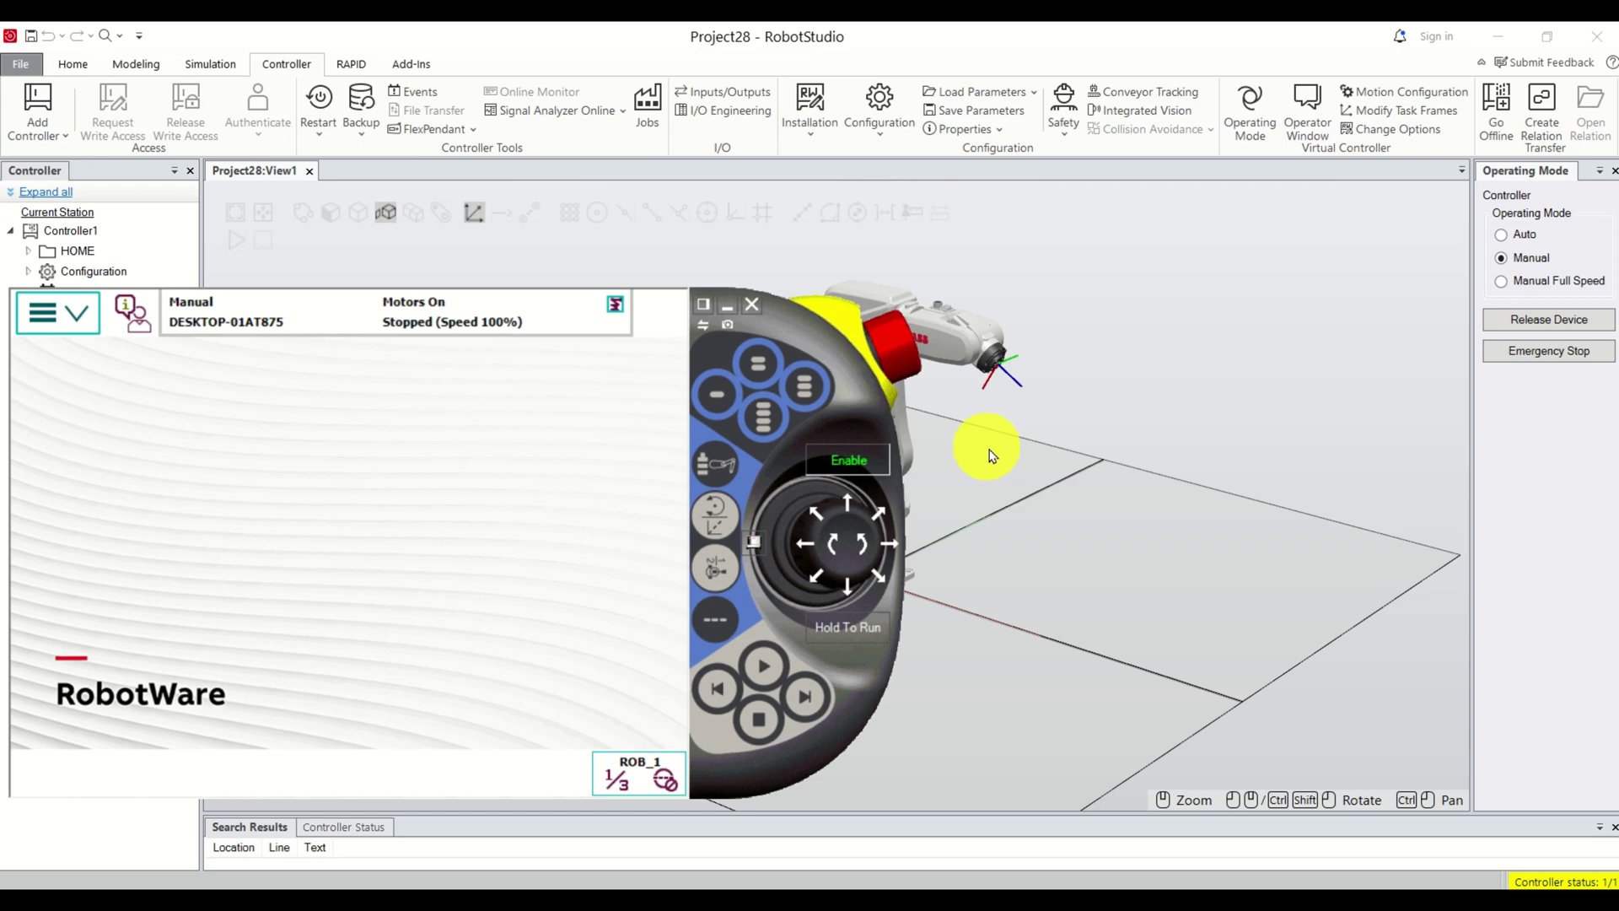
{"action": "mouse_move", "coordinate": [992, 457]}
{"action": "left_mouse_down", "text": "ctrl+shift"}
{"action": "mouse_move", "coordinate": [1001, 448]}
{"action": "mouse_move", "coordinate": [975, 450]}
{"action": "left_mouse_up", "text": "ctrl+shift"}
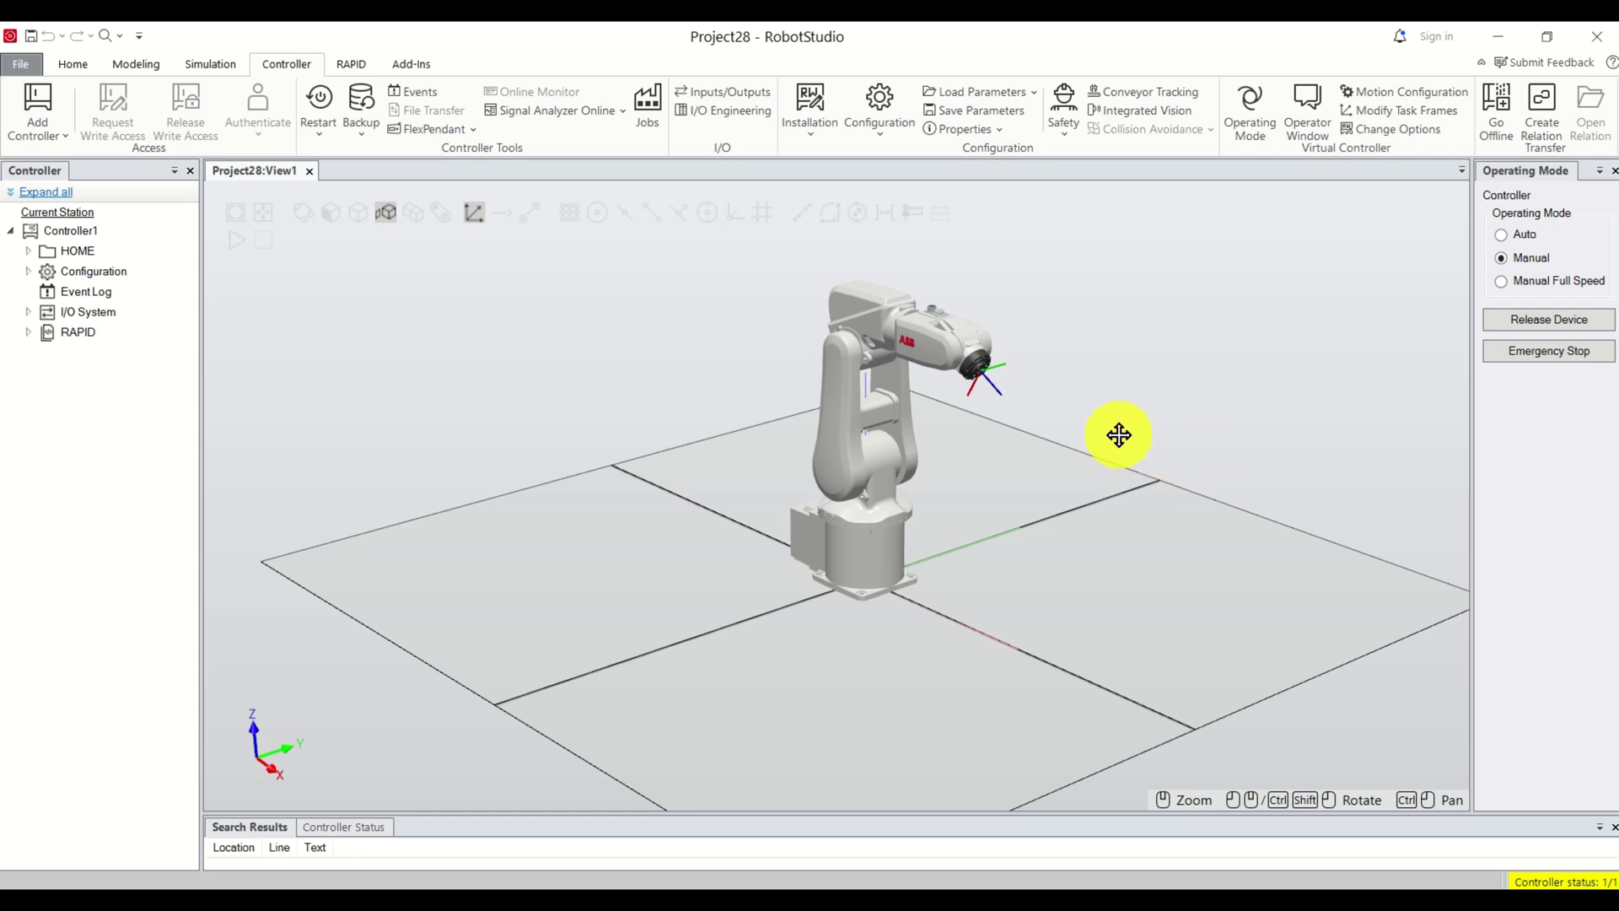
{"action": "left_click_drag", "start_coordinate": [1119, 435], "coordinate": [1254, 429], "text": "ctrl"}
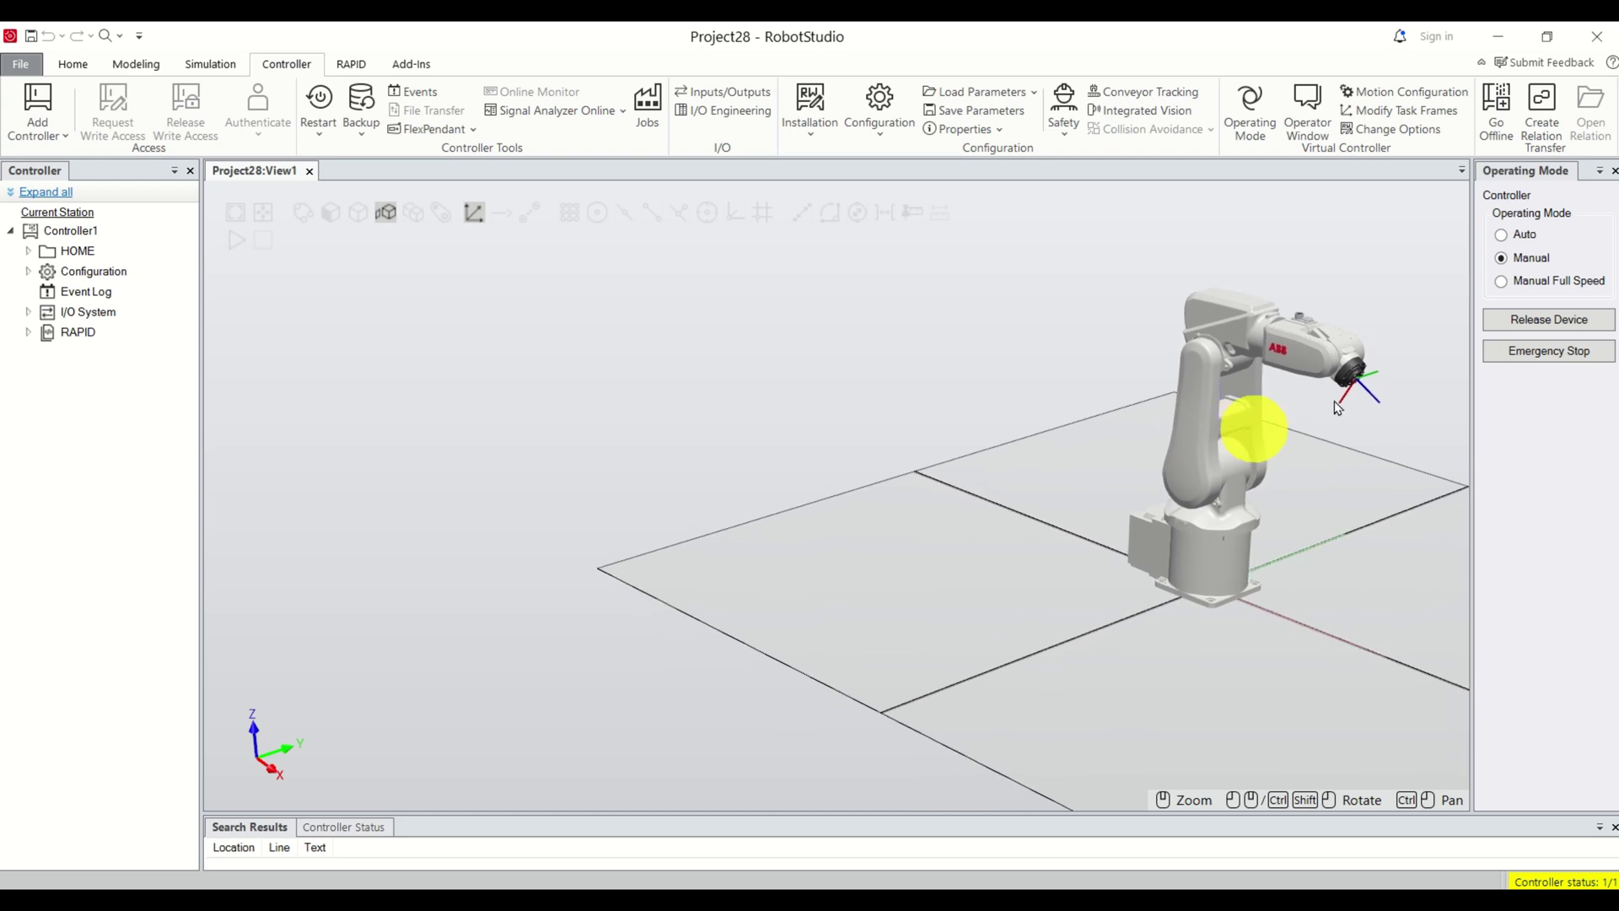
{"action": "left_click", "coordinate": [1615, 172]}
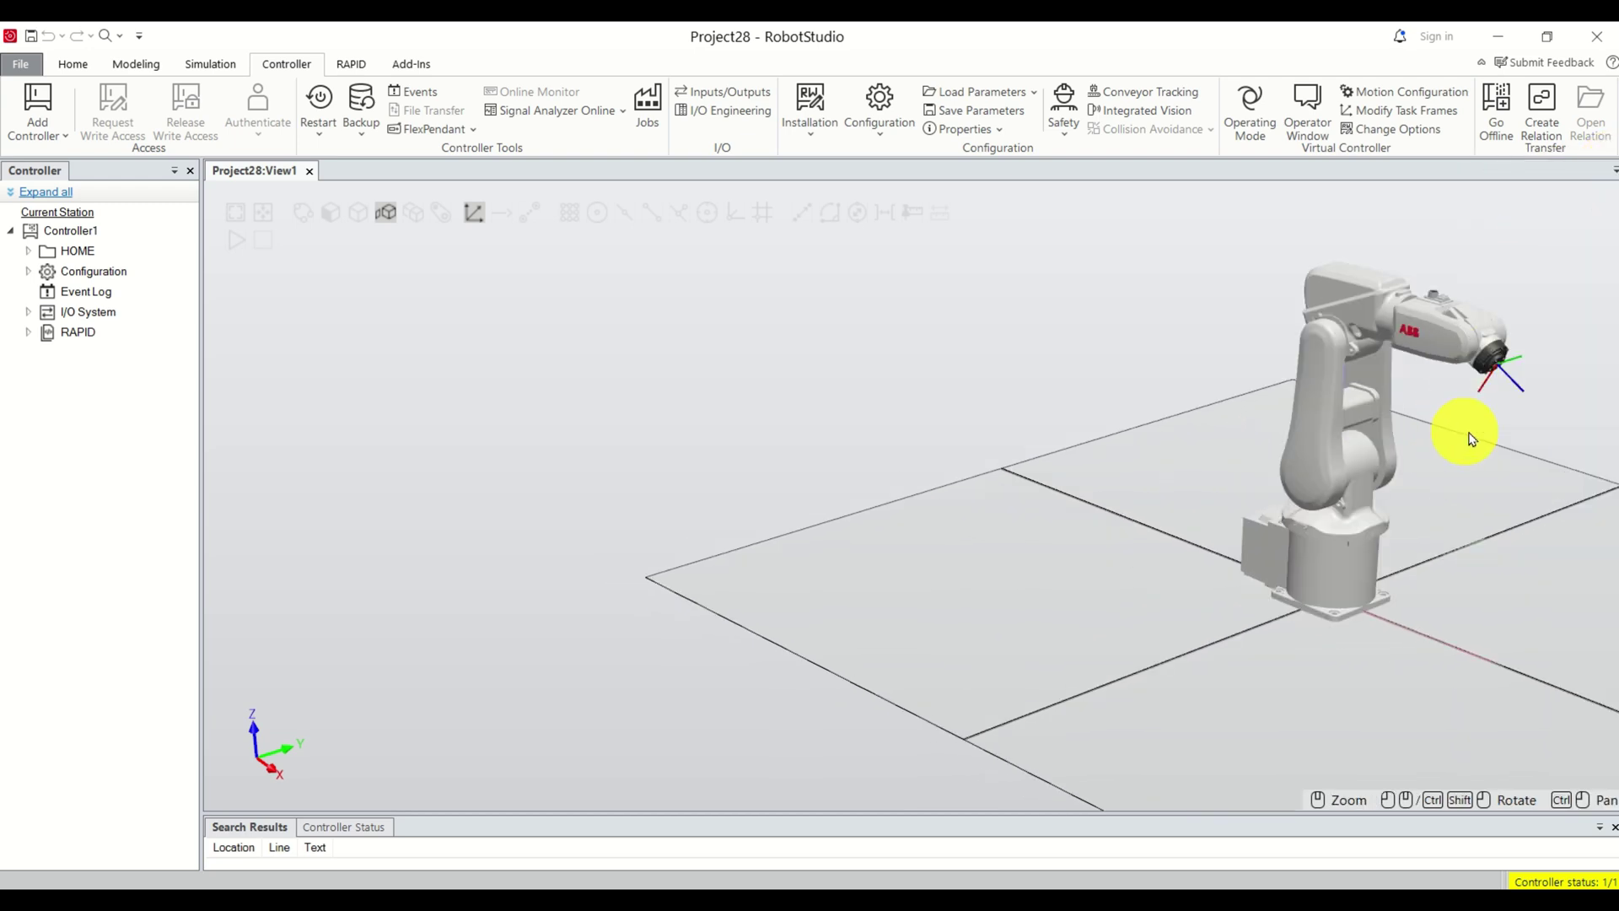
{"action": "scroll", "coordinate": [1476, 434], "scroll_direction": "up", "scroll_amount": 3}
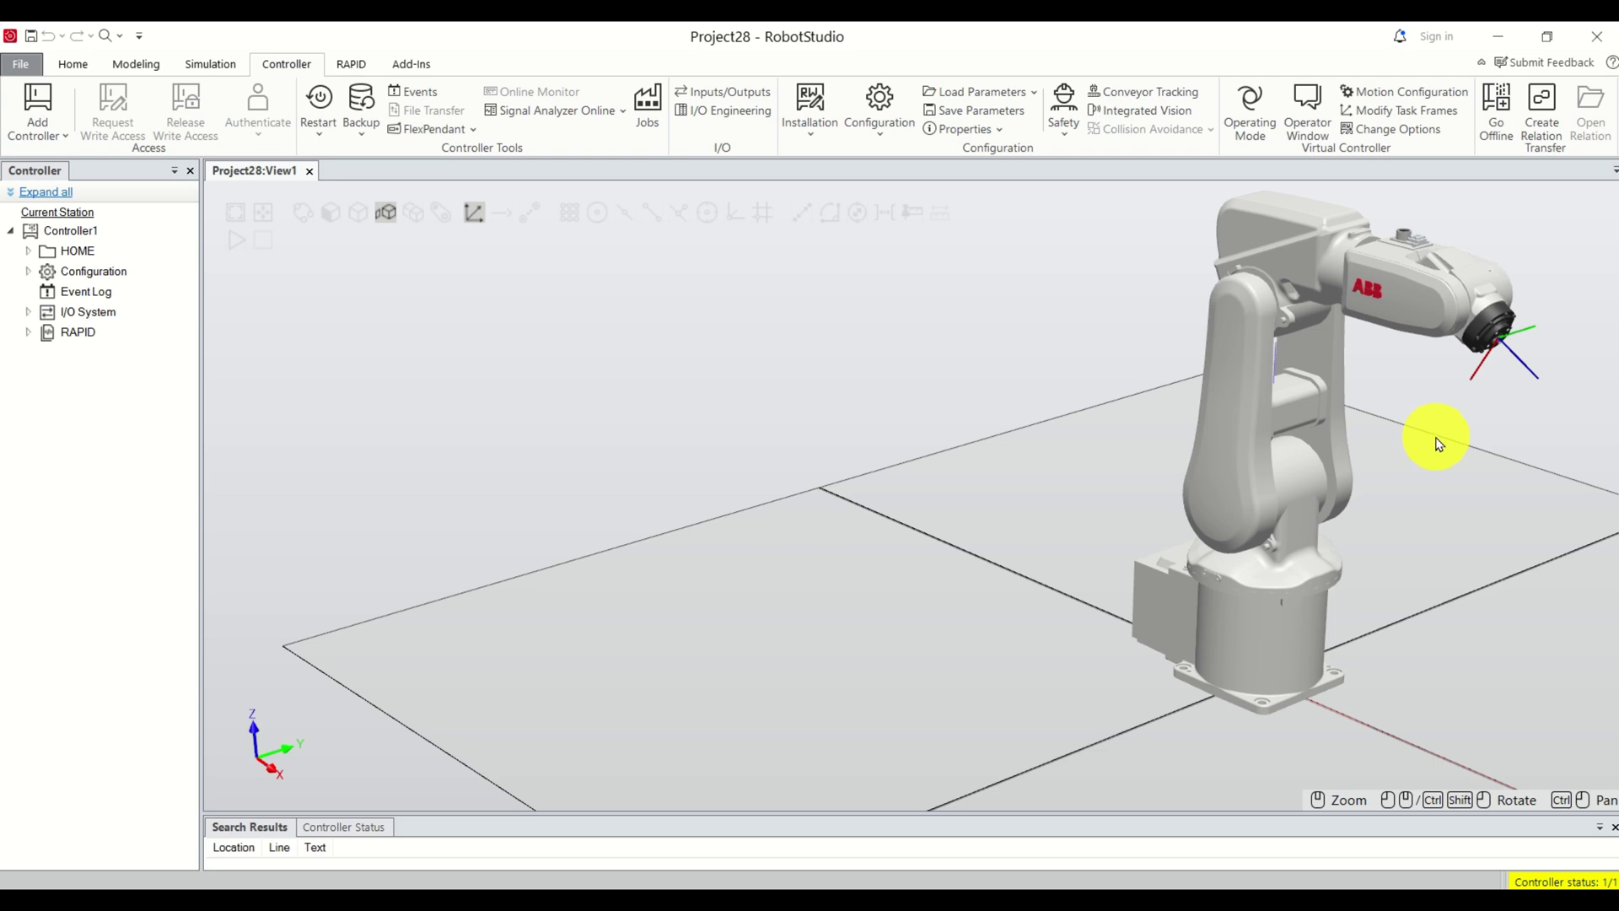
{"action": "scroll", "coordinate": [1439, 437], "scroll_direction": "up", "scroll_amount": 2}
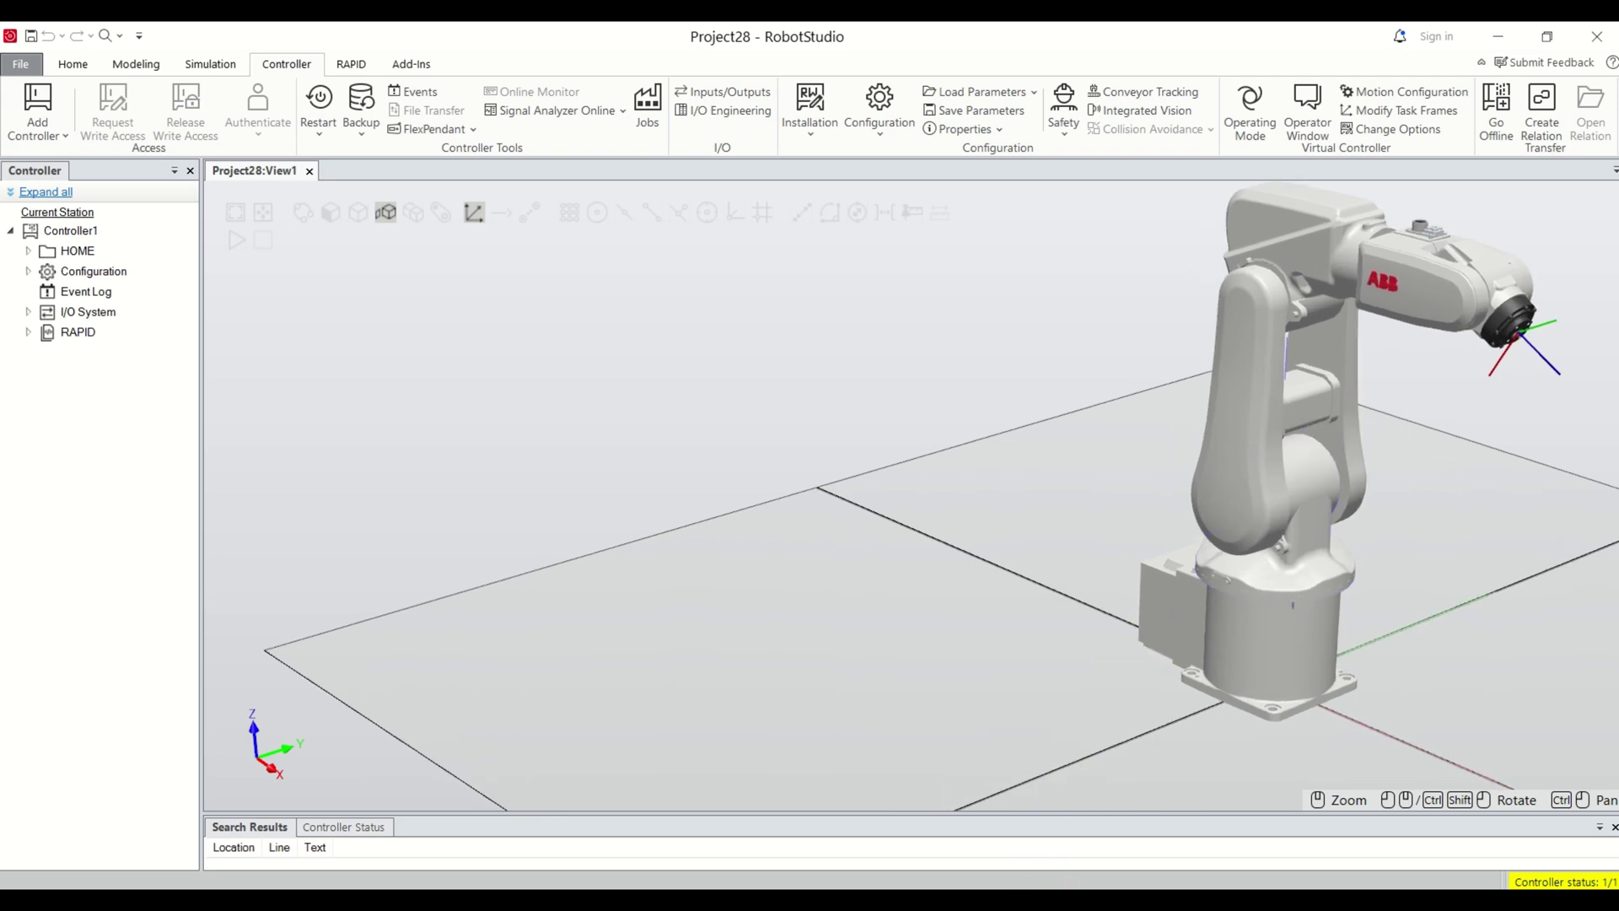
- Bring up the virtual FlexPendant beside the robot and open Jogging with the motion mode Axis 1 - 3
{"action": "key", "text": "ctrl+F5"}
{"action": "left_click_drag", "start_coordinate": [819, 336], "coordinate": [931, 262]}
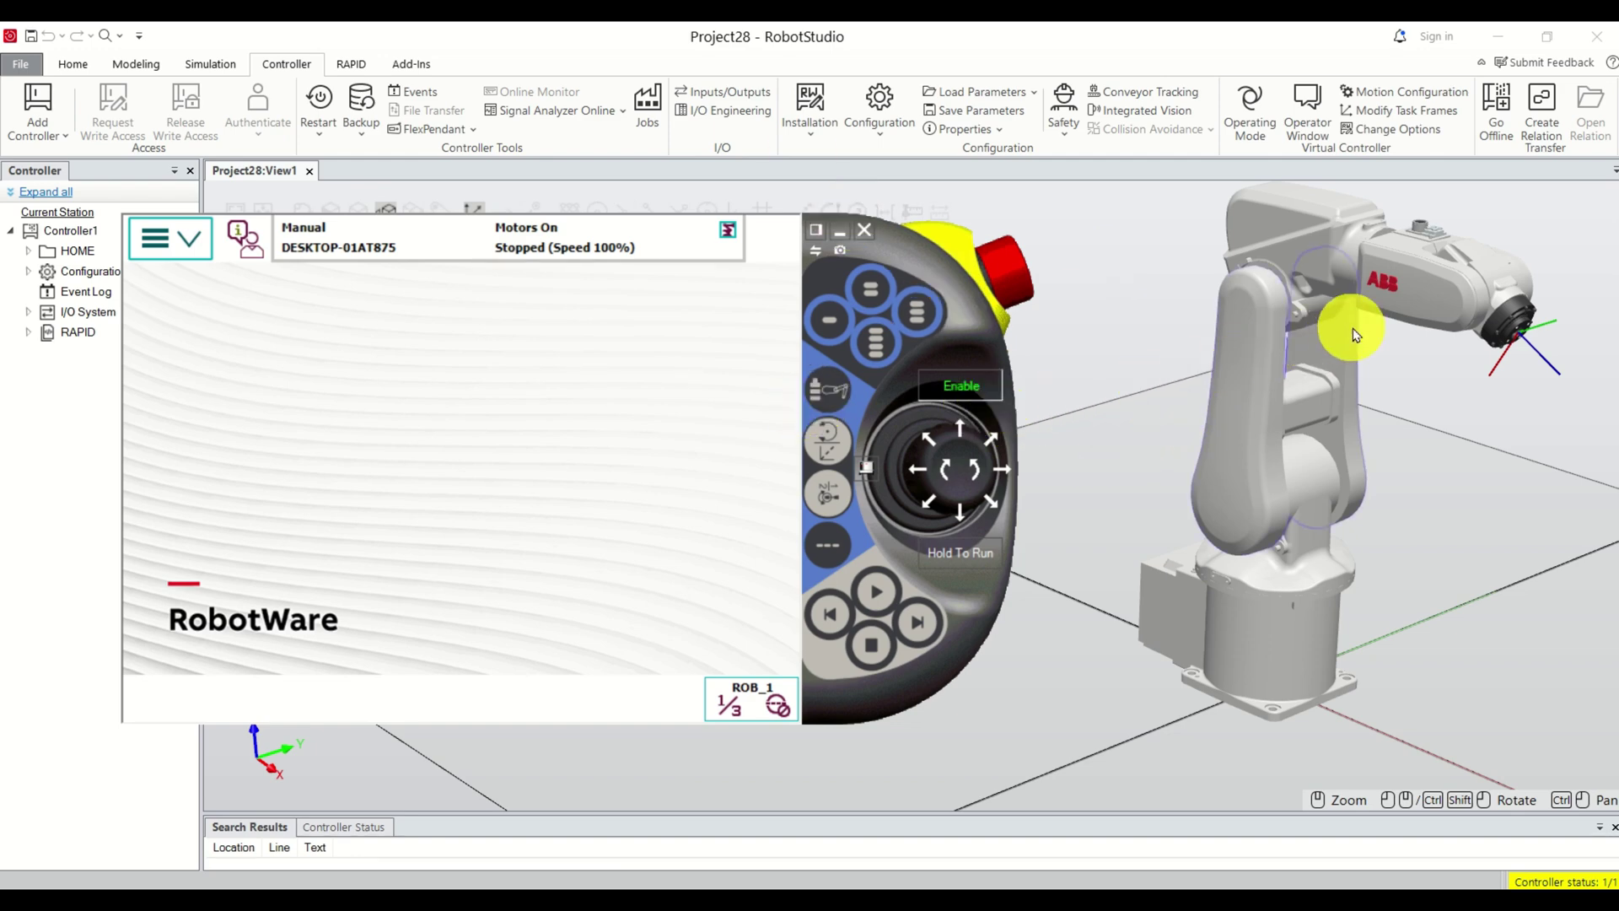
{"action": "left_click", "coordinate": [192, 245]}
{"action": "left_click", "coordinate": [252, 400]}
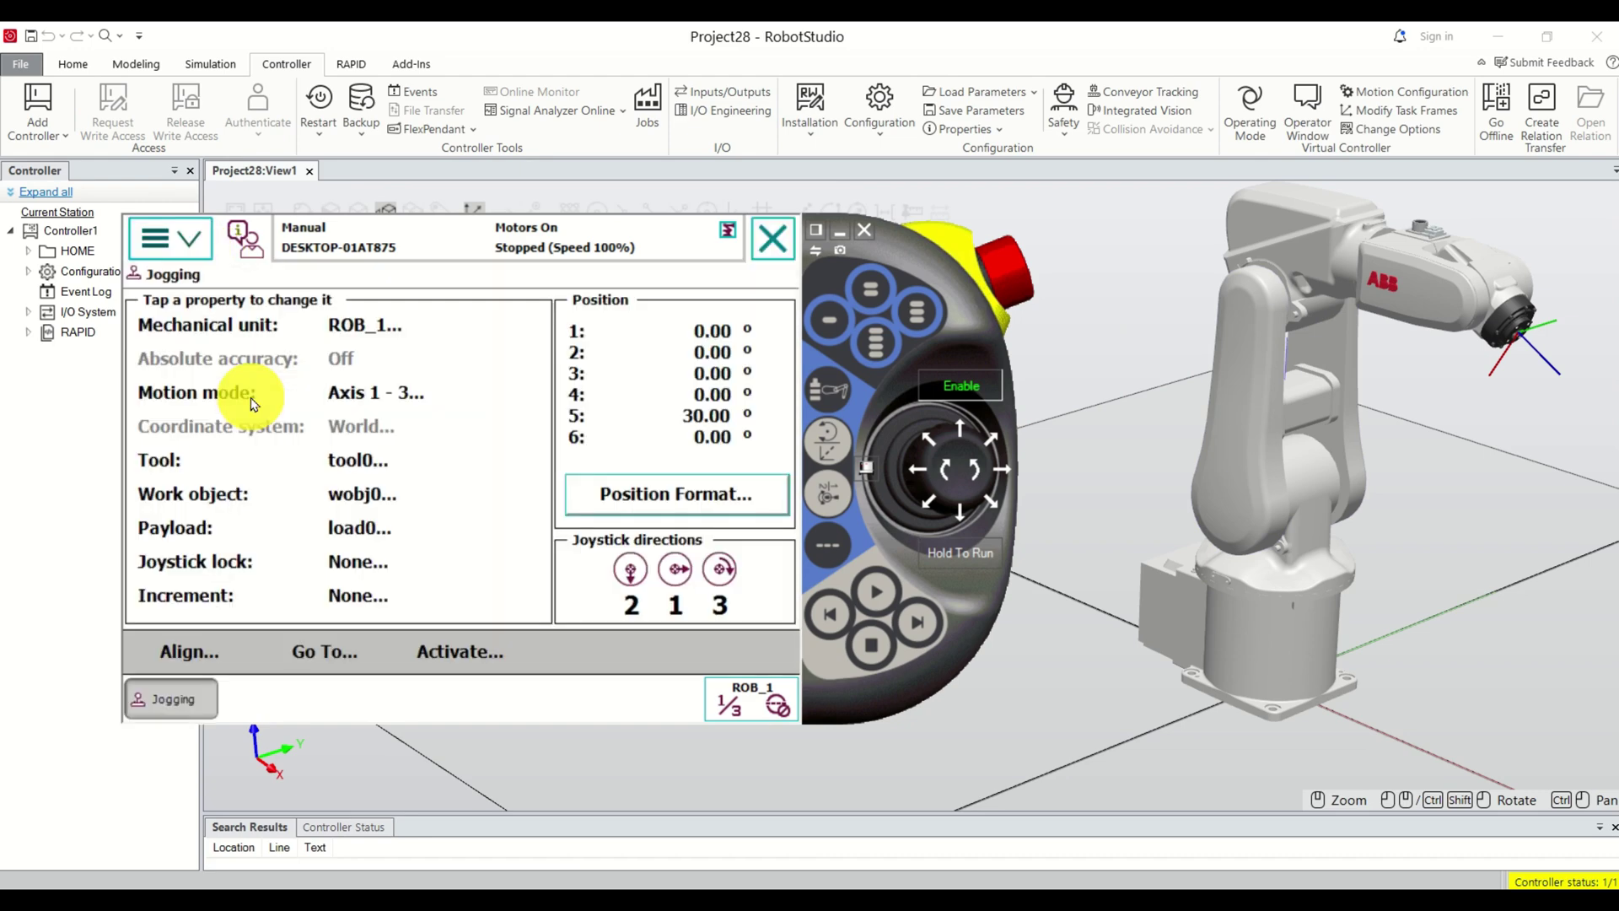
{"action": "left_click", "coordinate": [381, 405]}
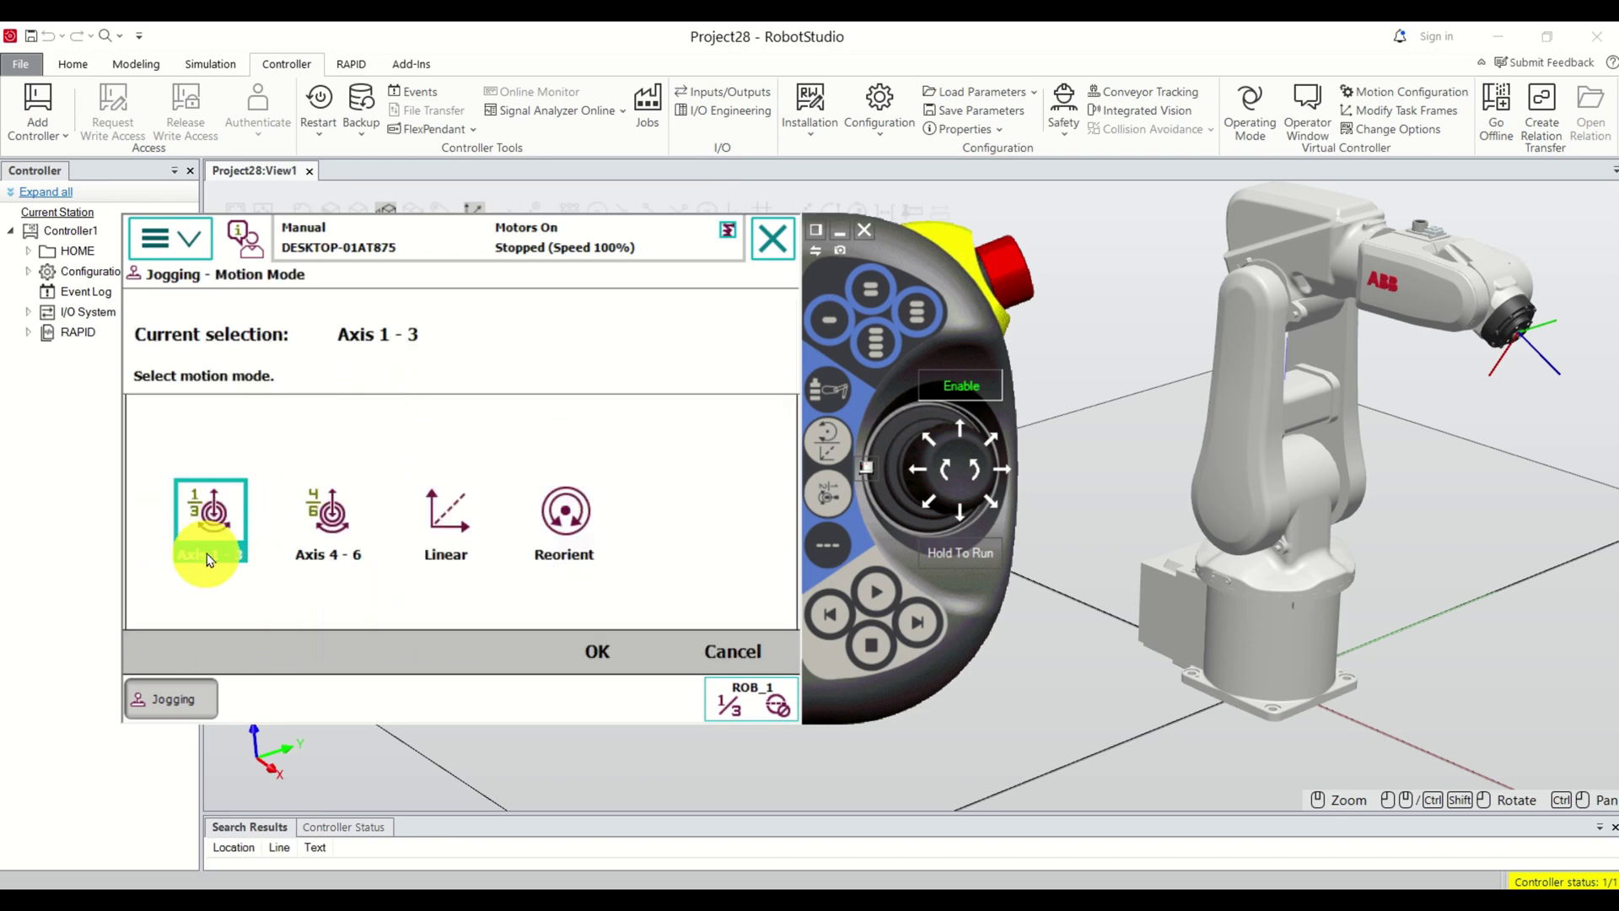
{"action": "left_click", "coordinate": [596, 650]}
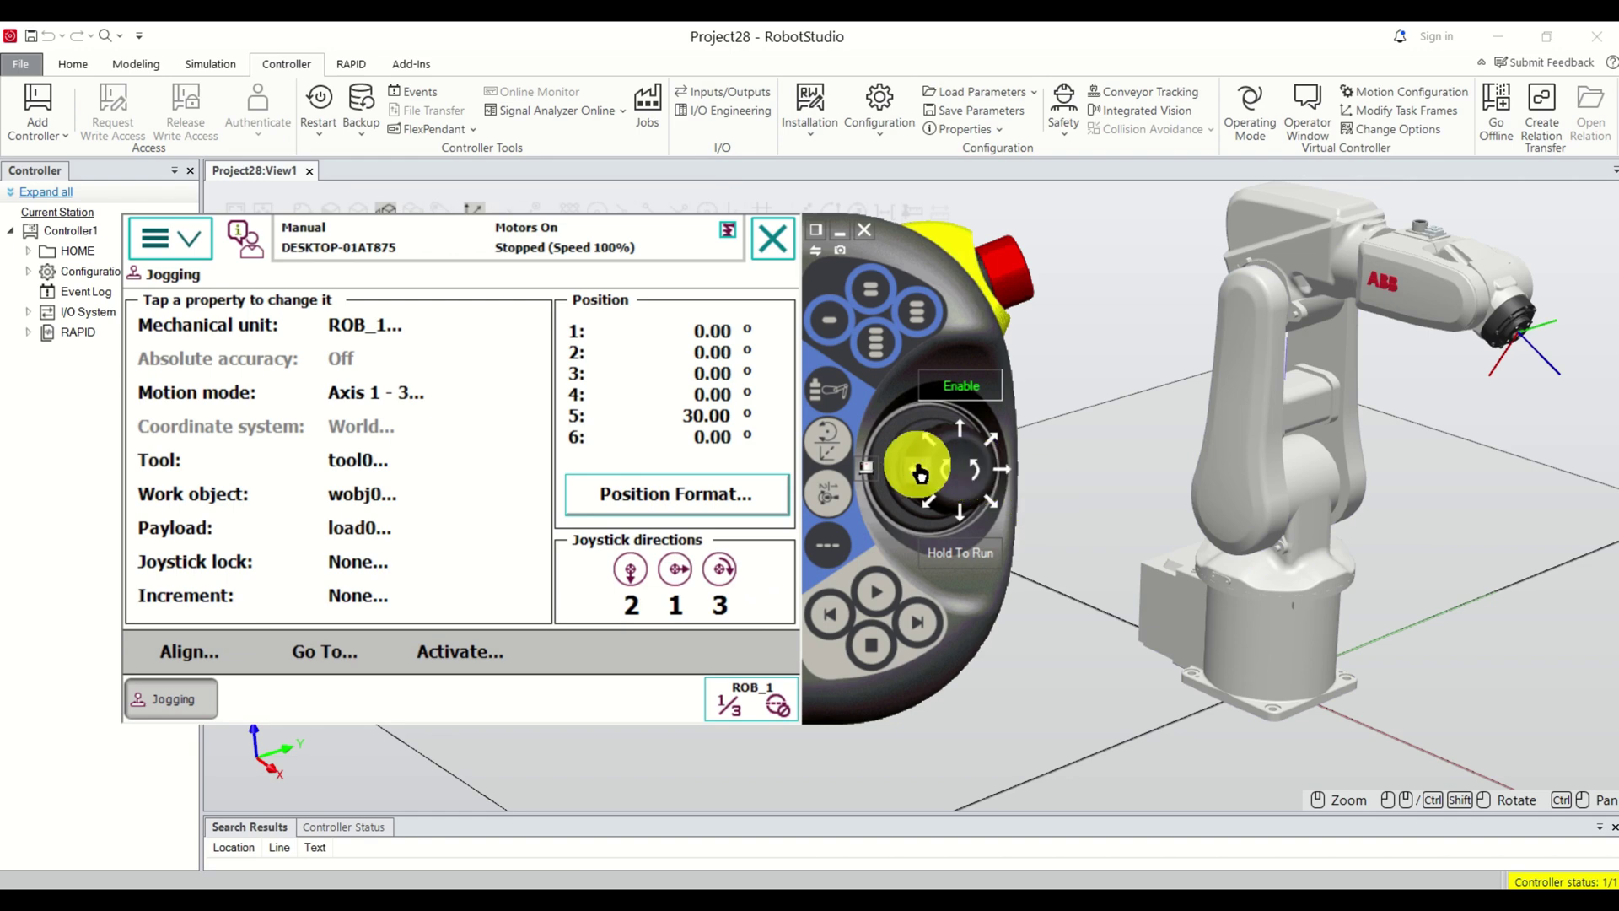
- Jog robot axis 1 to about -43° and inspect the coordinate frame at the centre of the tool flange
{"action": "left_click_drag", "start_coordinate": [918, 478], "coordinate": [917, 478]}
{"action": "left_click_drag", "start_coordinate": [1366, 351], "coordinate": [1337, 399], "text": "ctrl+shift"}
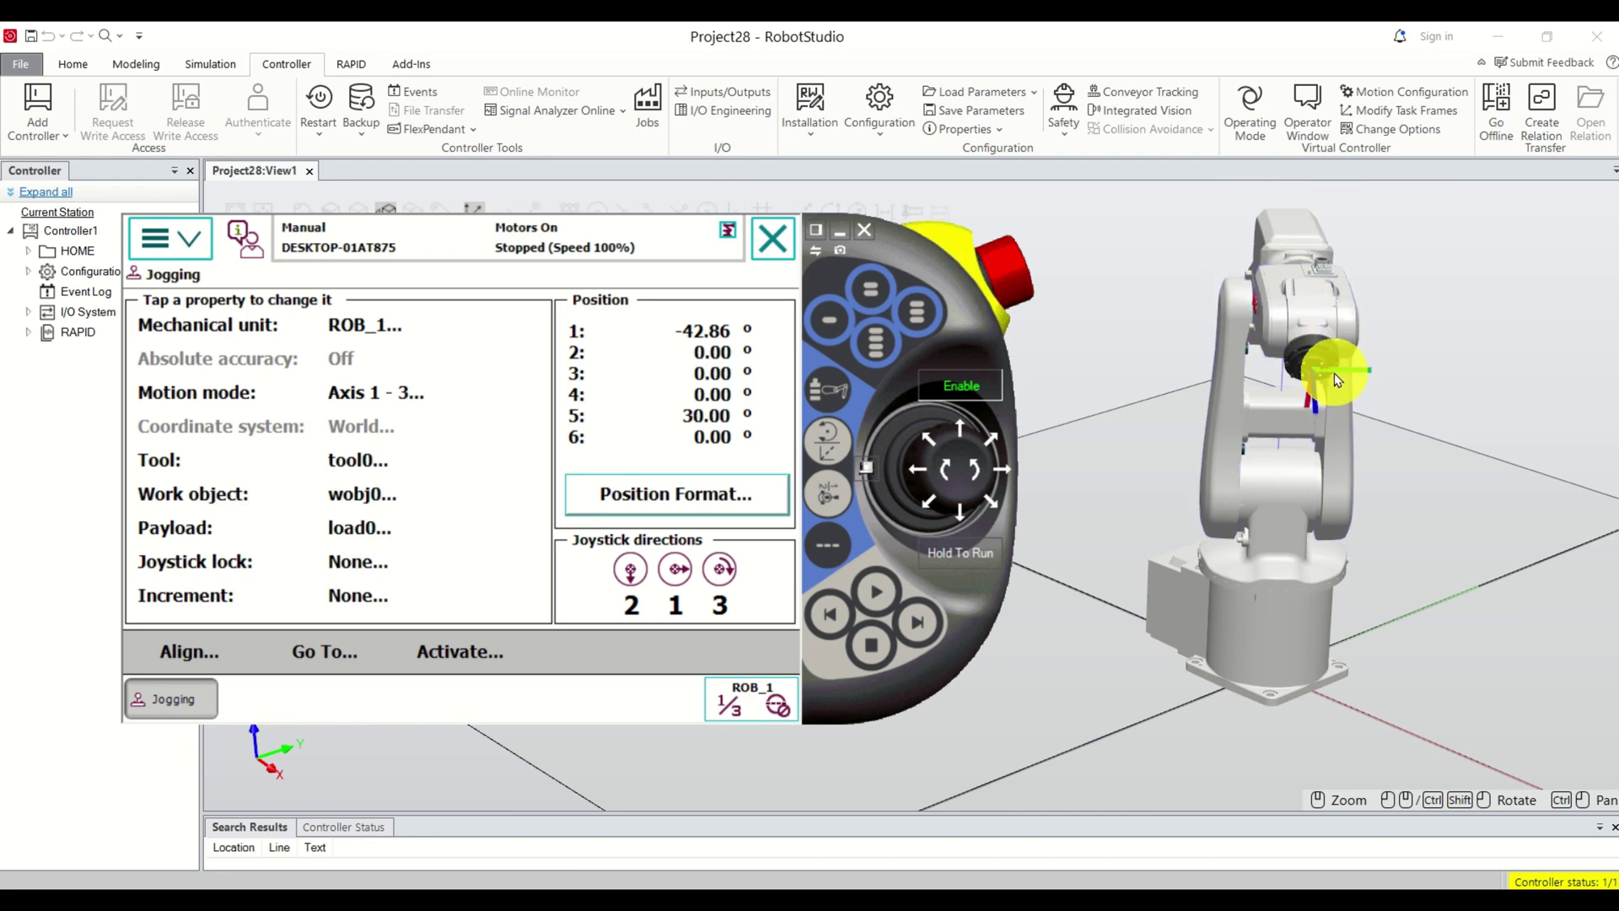
{"action": "scroll", "coordinate": [1335, 380], "scroll_direction": "up", "scroll_amount": 10}
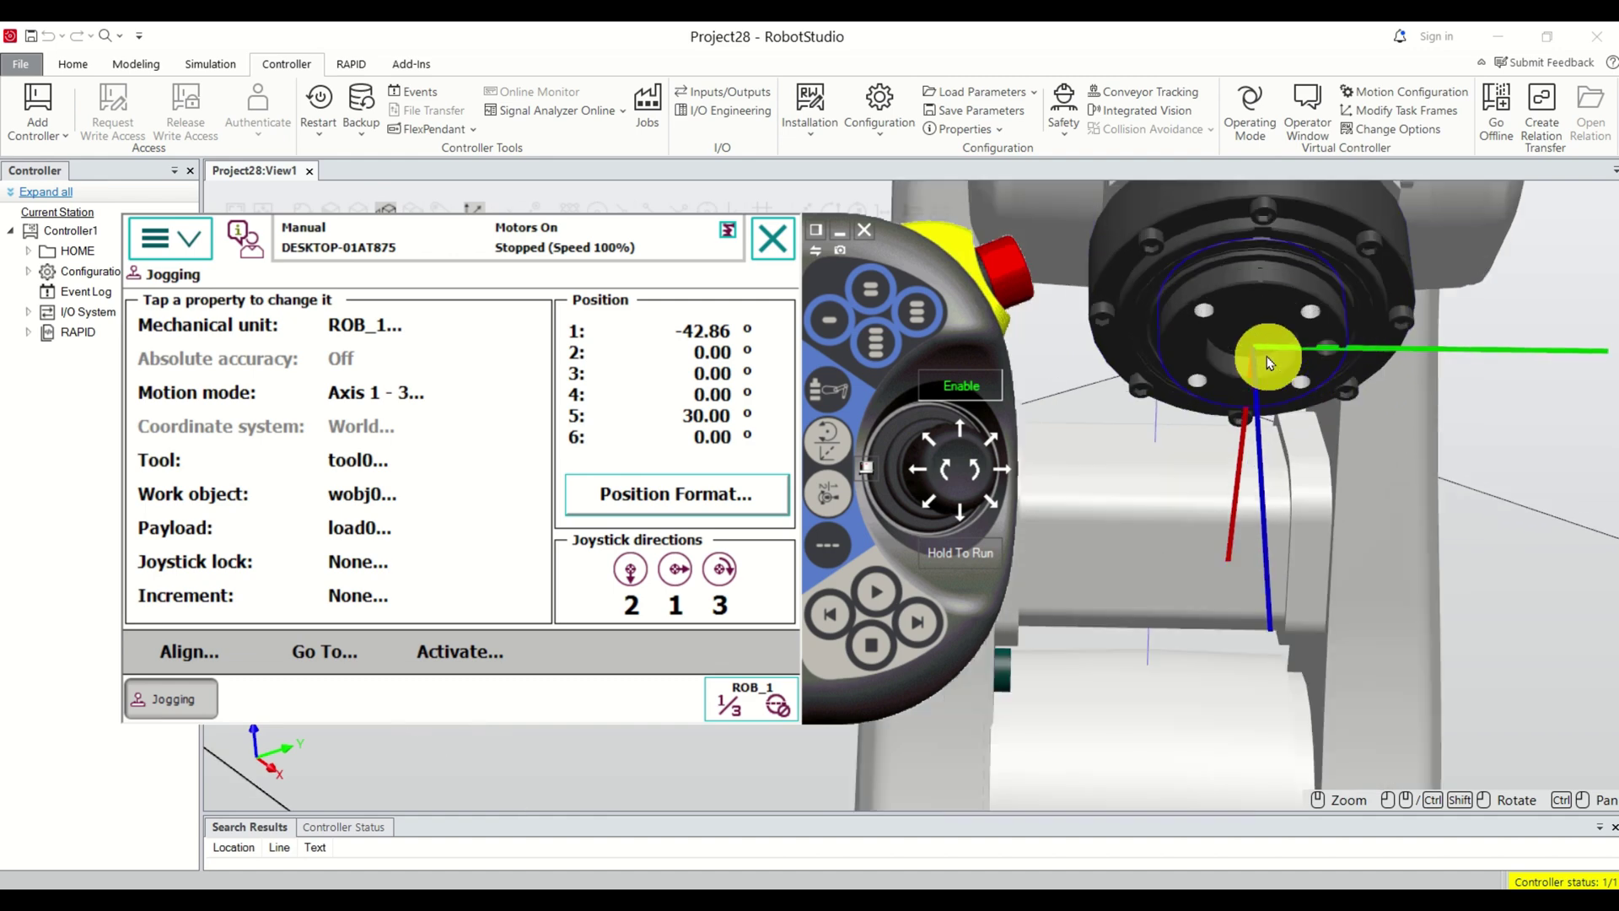
{"action": "scroll", "coordinate": [1266, 356], "scroll_direction": "up", "scroll_amount": 4}
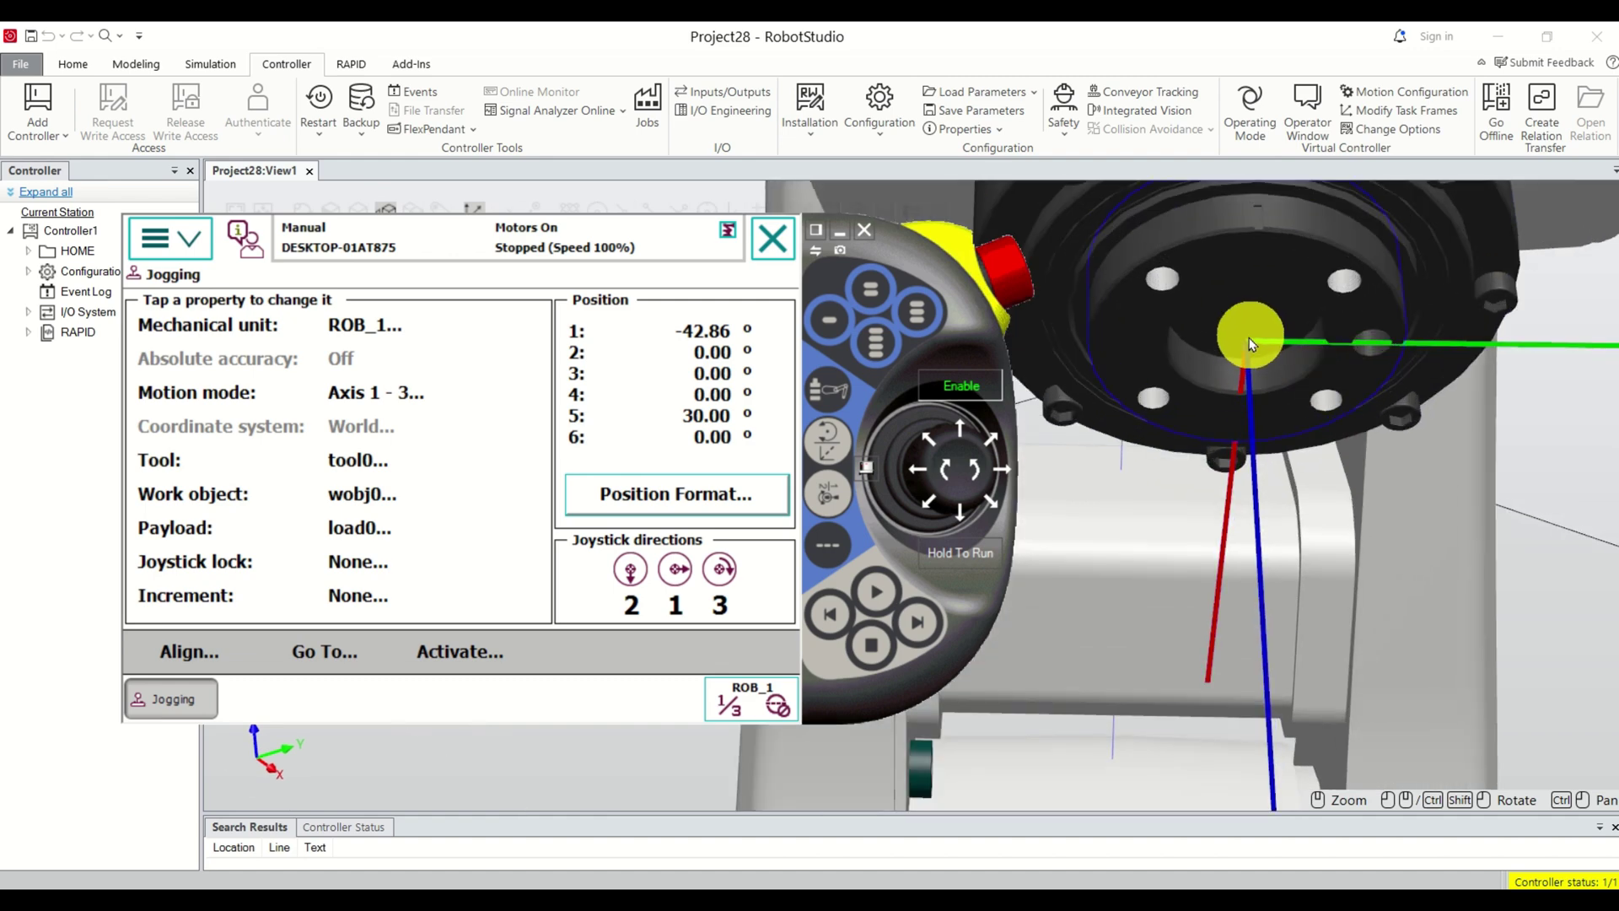
- Examine the coordinate frame at the centre of the tool flange both up close and with the whole robot arm in sight
{"action": "scroll", "coordinate": [1247, 349], "scroll_direction": "up", "scroll_amount": 5}
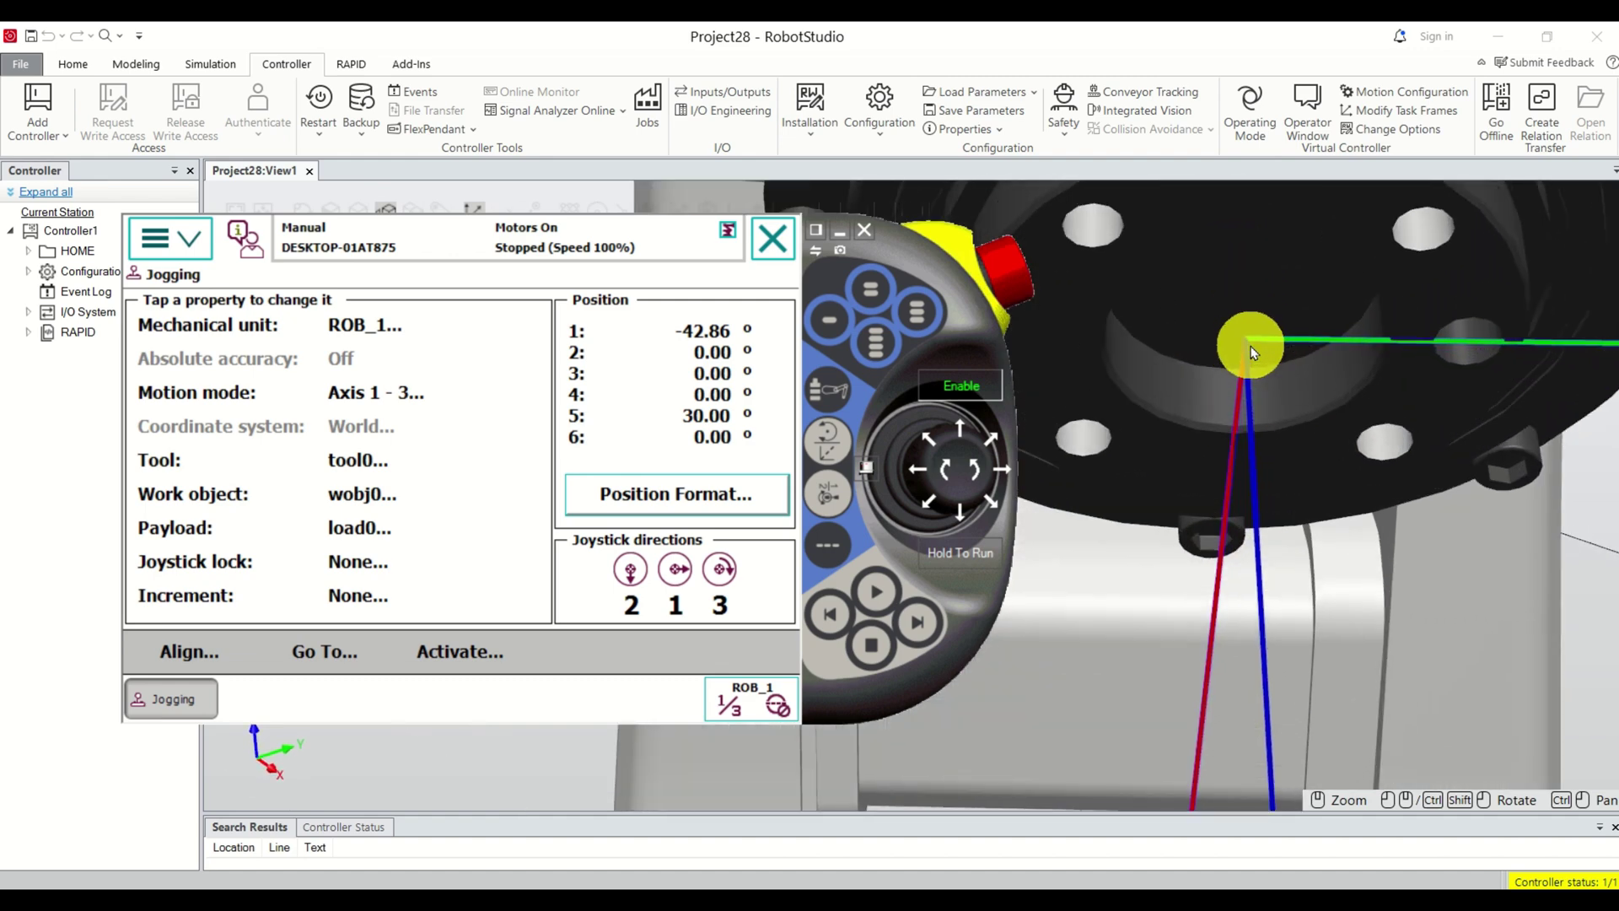
{"action": "scroll", "coordinate": [1239, 339], "scroll_direction": "down", "scroll_amount": 8}
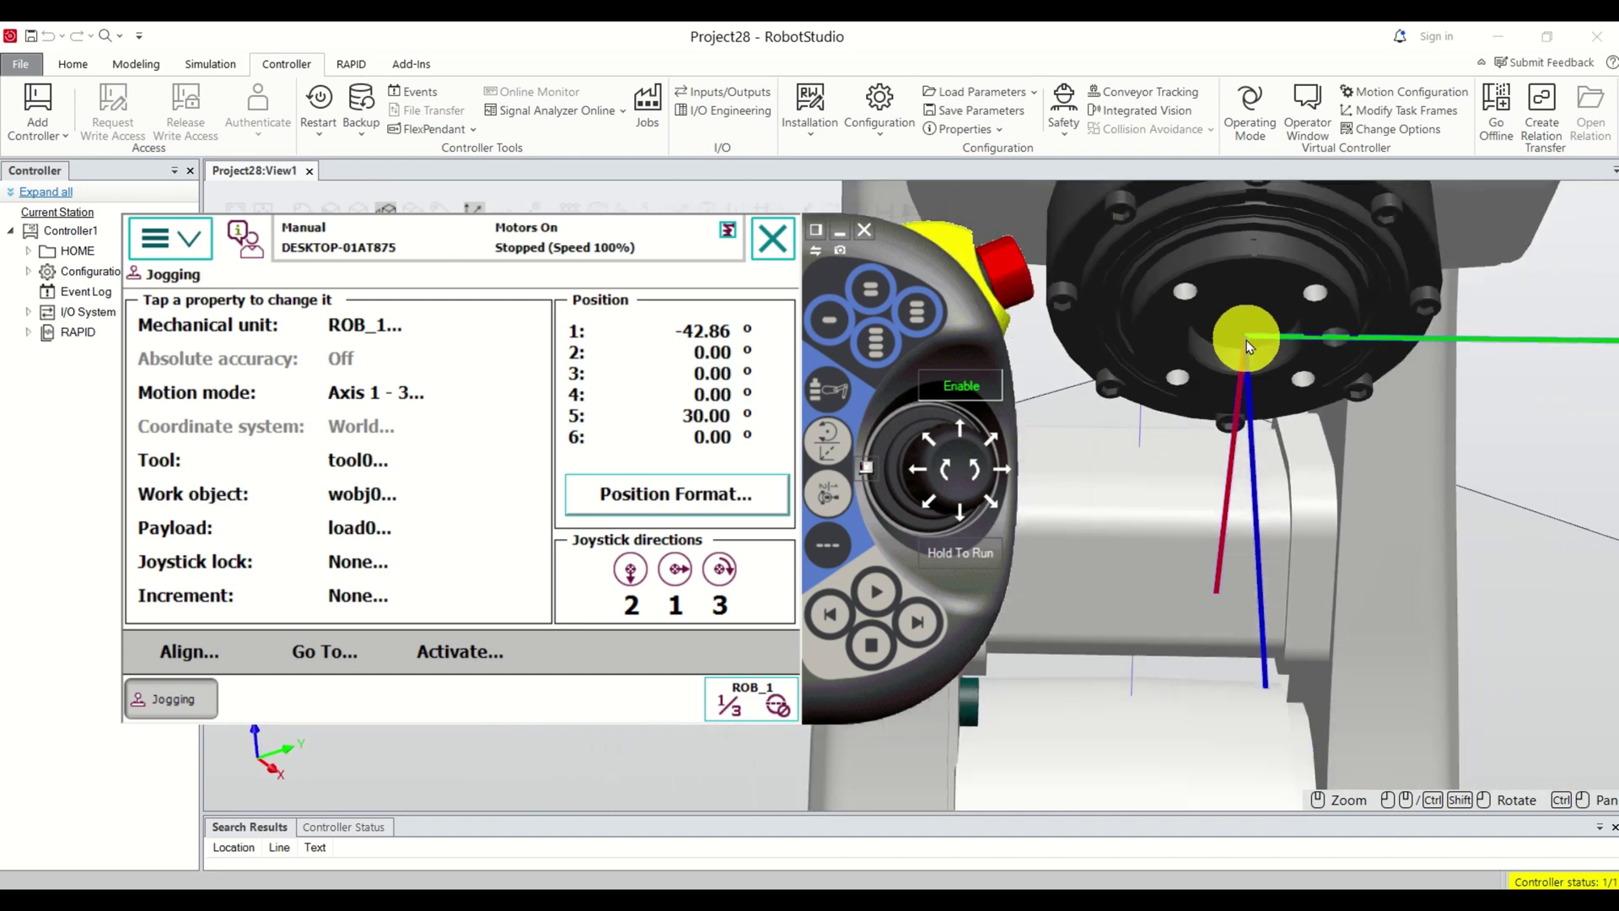
{"action": "scroll", "coordinate": [1249, 345], "scroll_direction": "up", "scroll_amount": 4}
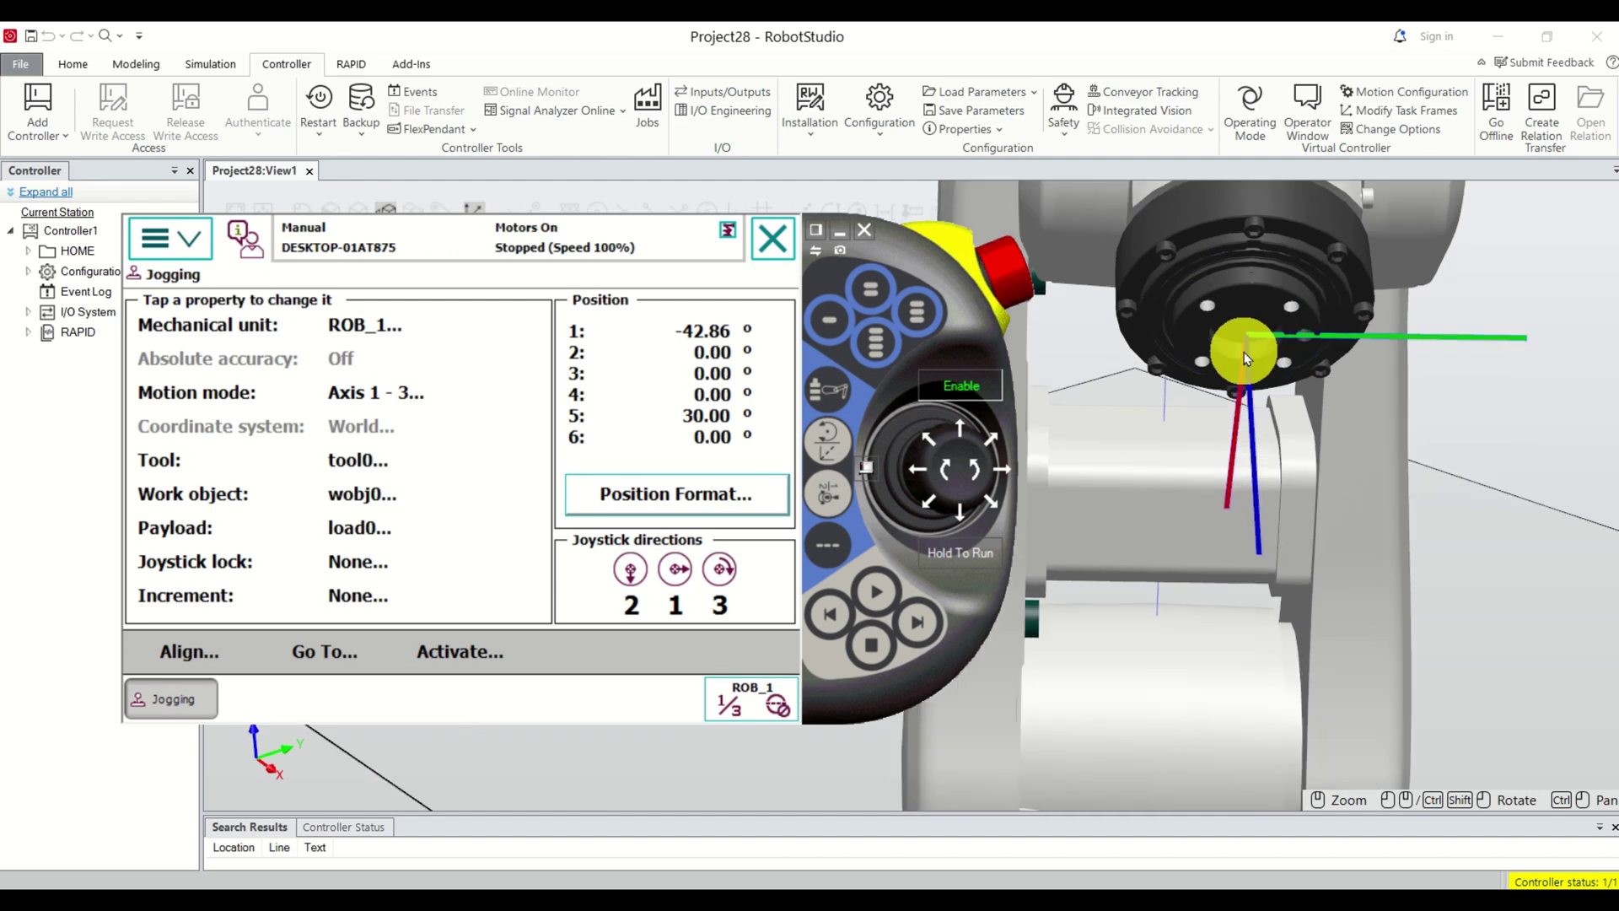
{"action": "scroll", "coordinate": [1251, 338], "scroll_direction": "up", "scroll_amount": 2}
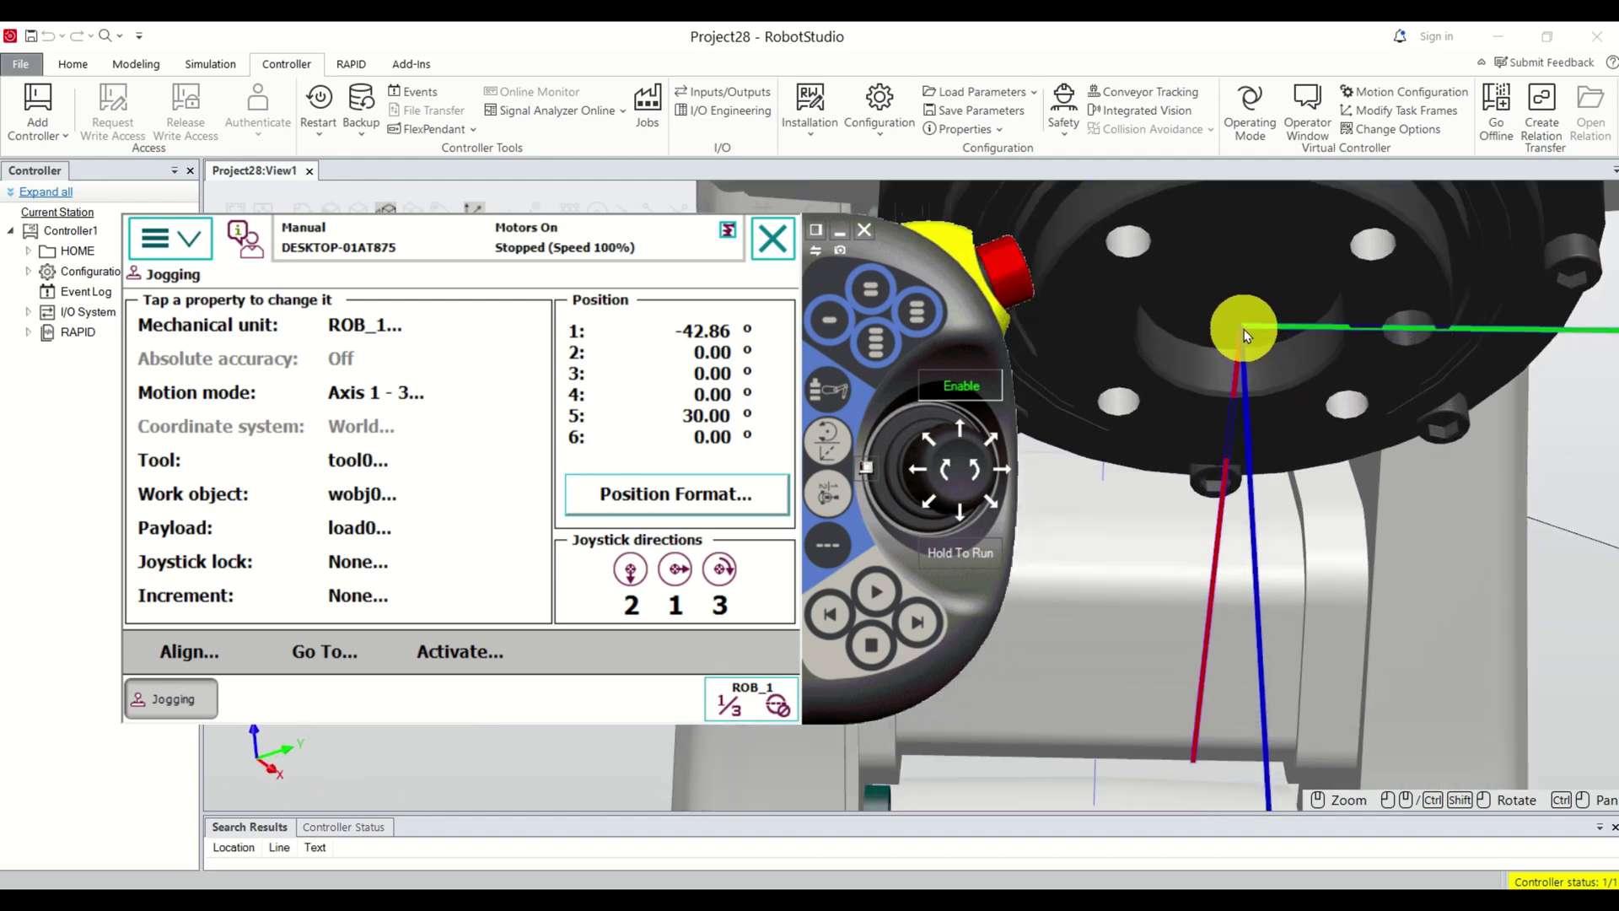
{"action": "scroll", "coordinate": [1246, 336], "scroll_direction": "down", "scroll_amount": 6}
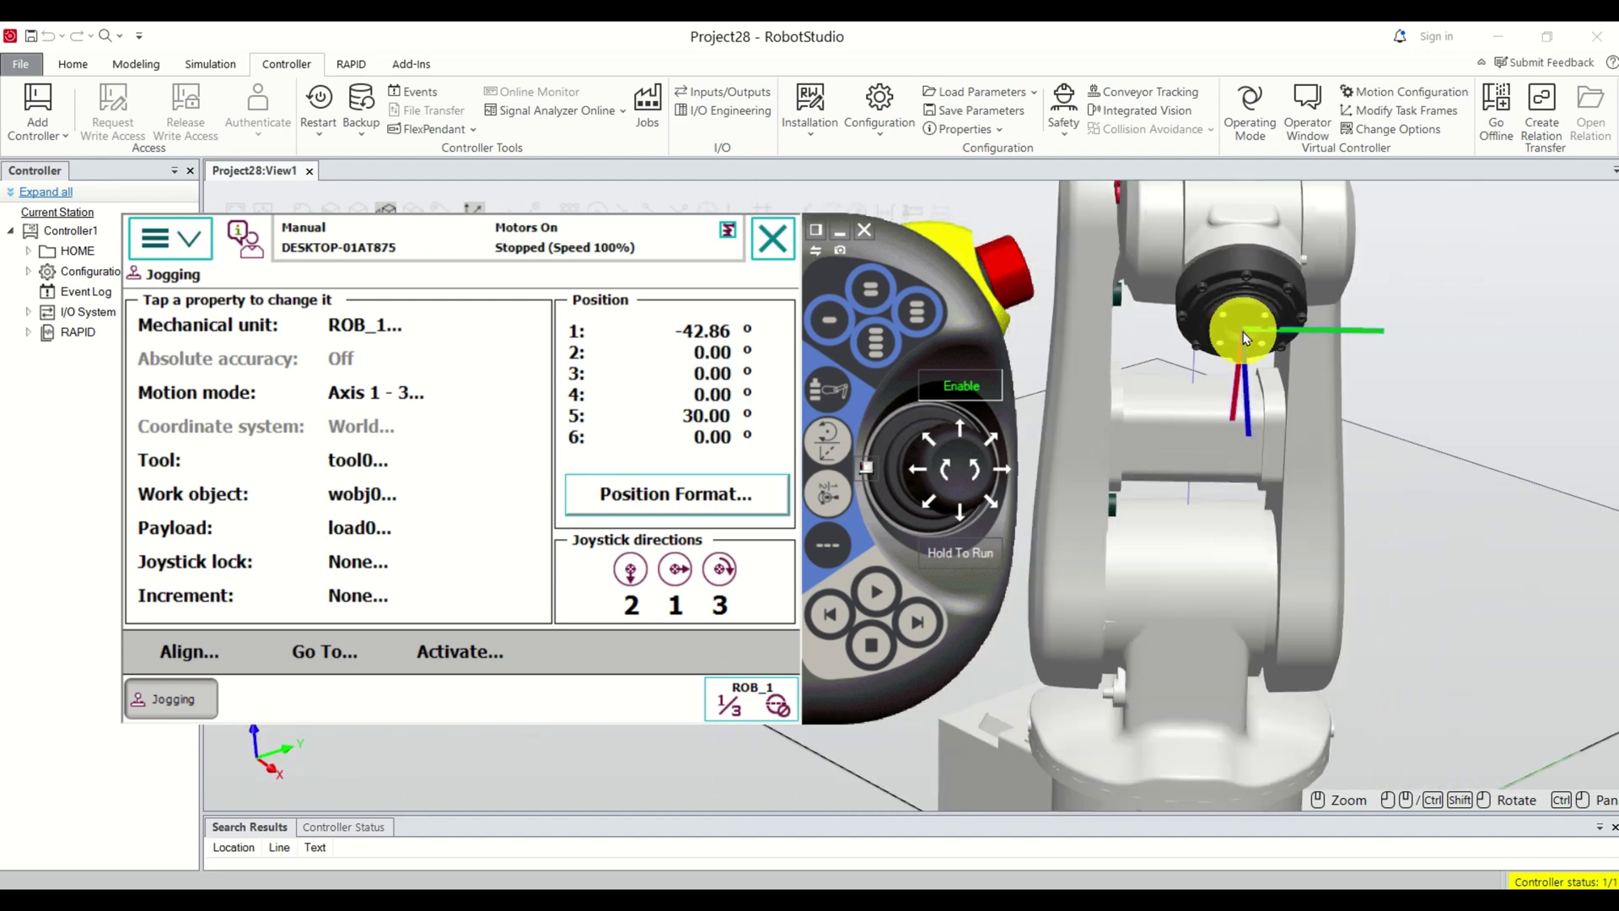
{"action": "scroll", "coordinate": [1247, 339], "scroll_direction": "down", "scroll_amount": 3}
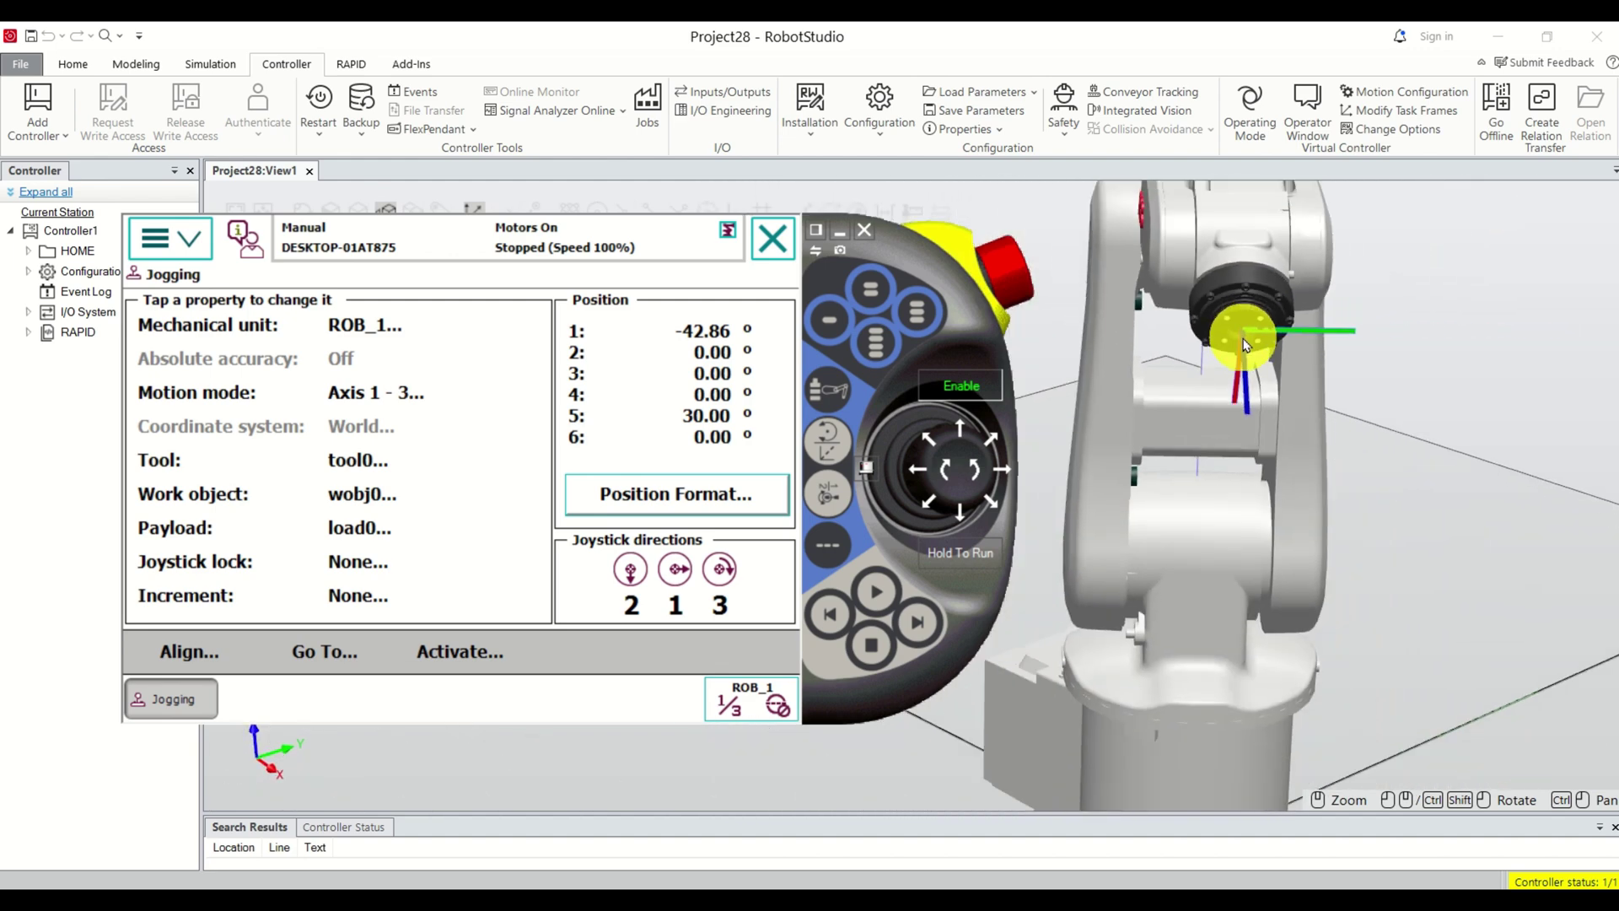
- Check the available jogging tools and work objects against the flange frame, keeping tool0 and wobj0 selected
{"action": "left_click", "coordinate": [358, 462]}
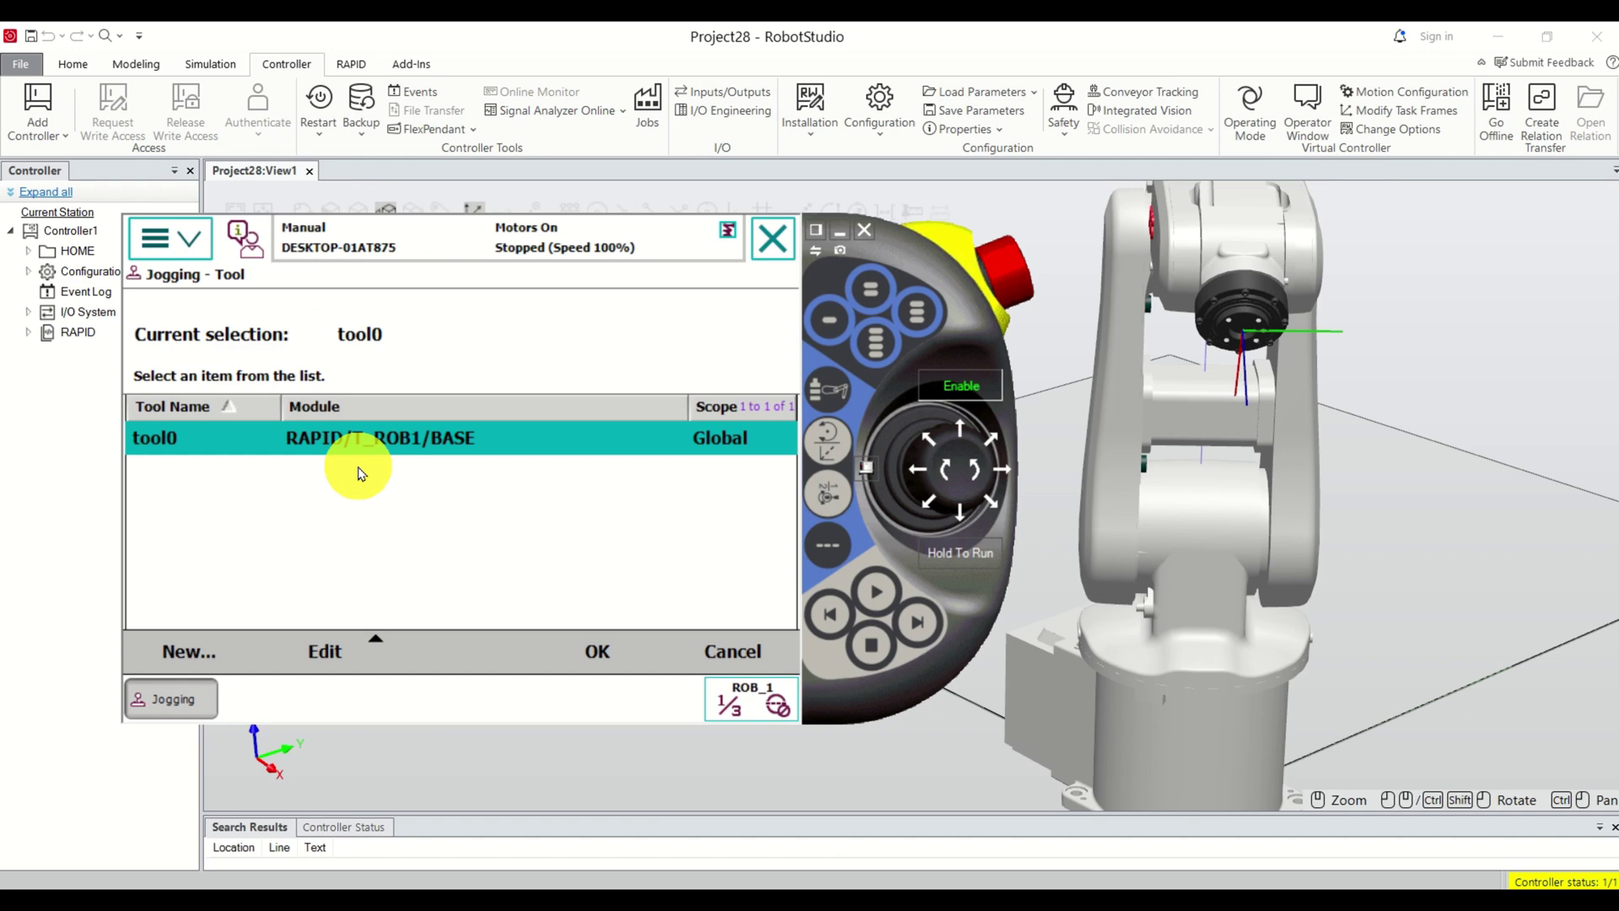
{"action": "left_click", "coordinate": [596, 654]}
{"action": "scroll", "coordinate": [1240, 345], "scroll_direction": "up", "scroll_amount": 2}
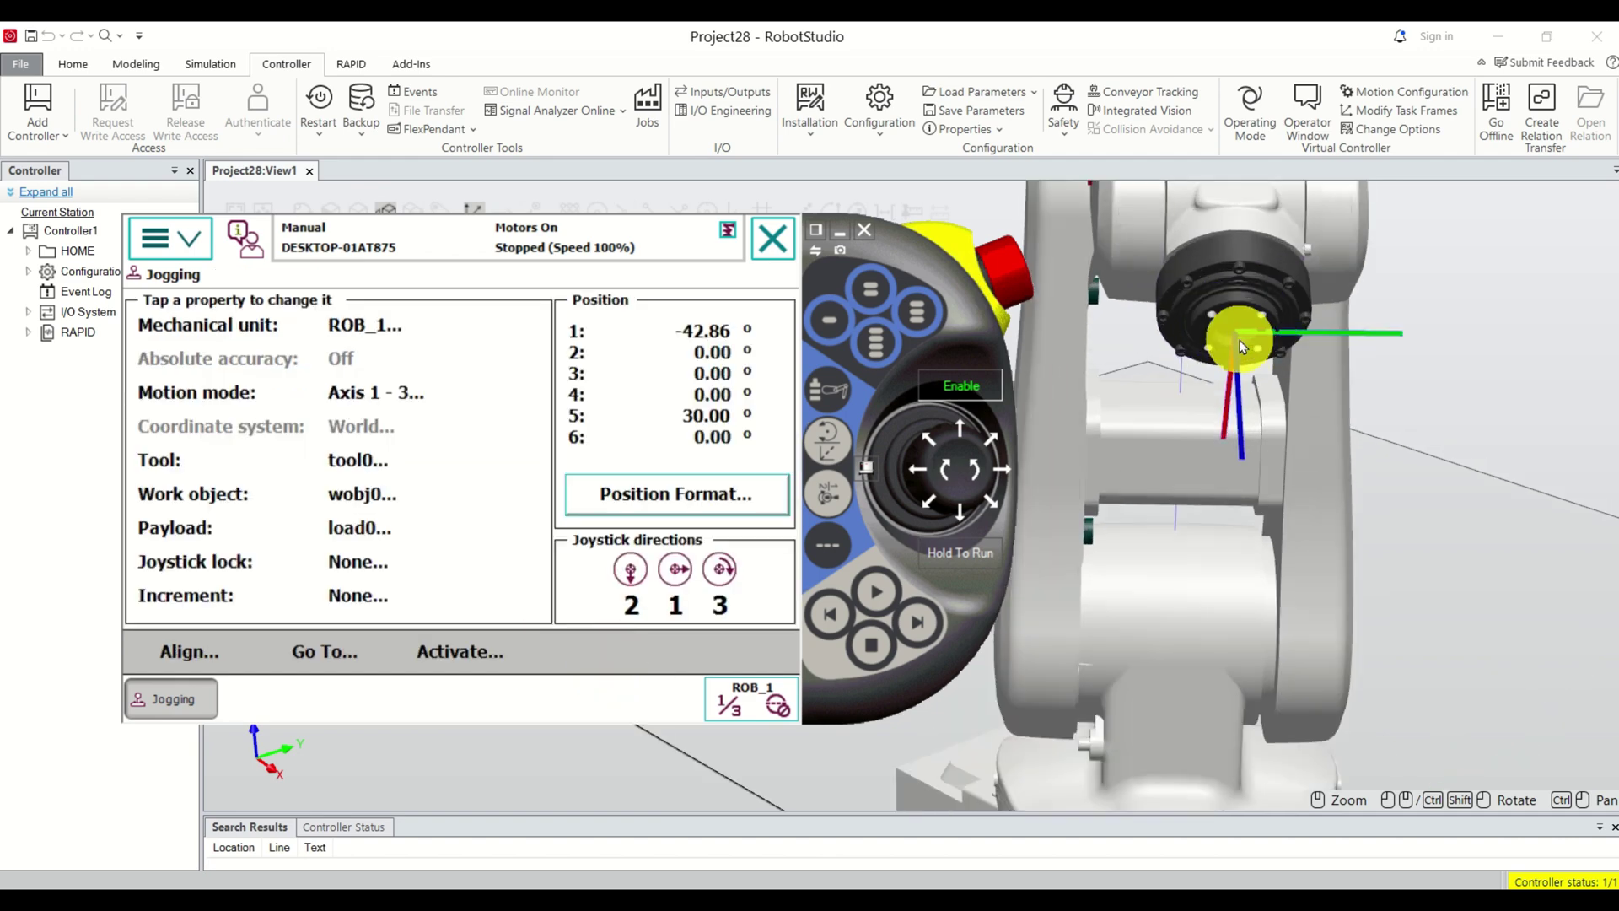
{"action": "scroll", "coordinate": [1240, 346], "scroll_direction": "up", "scroll_amount": 3}
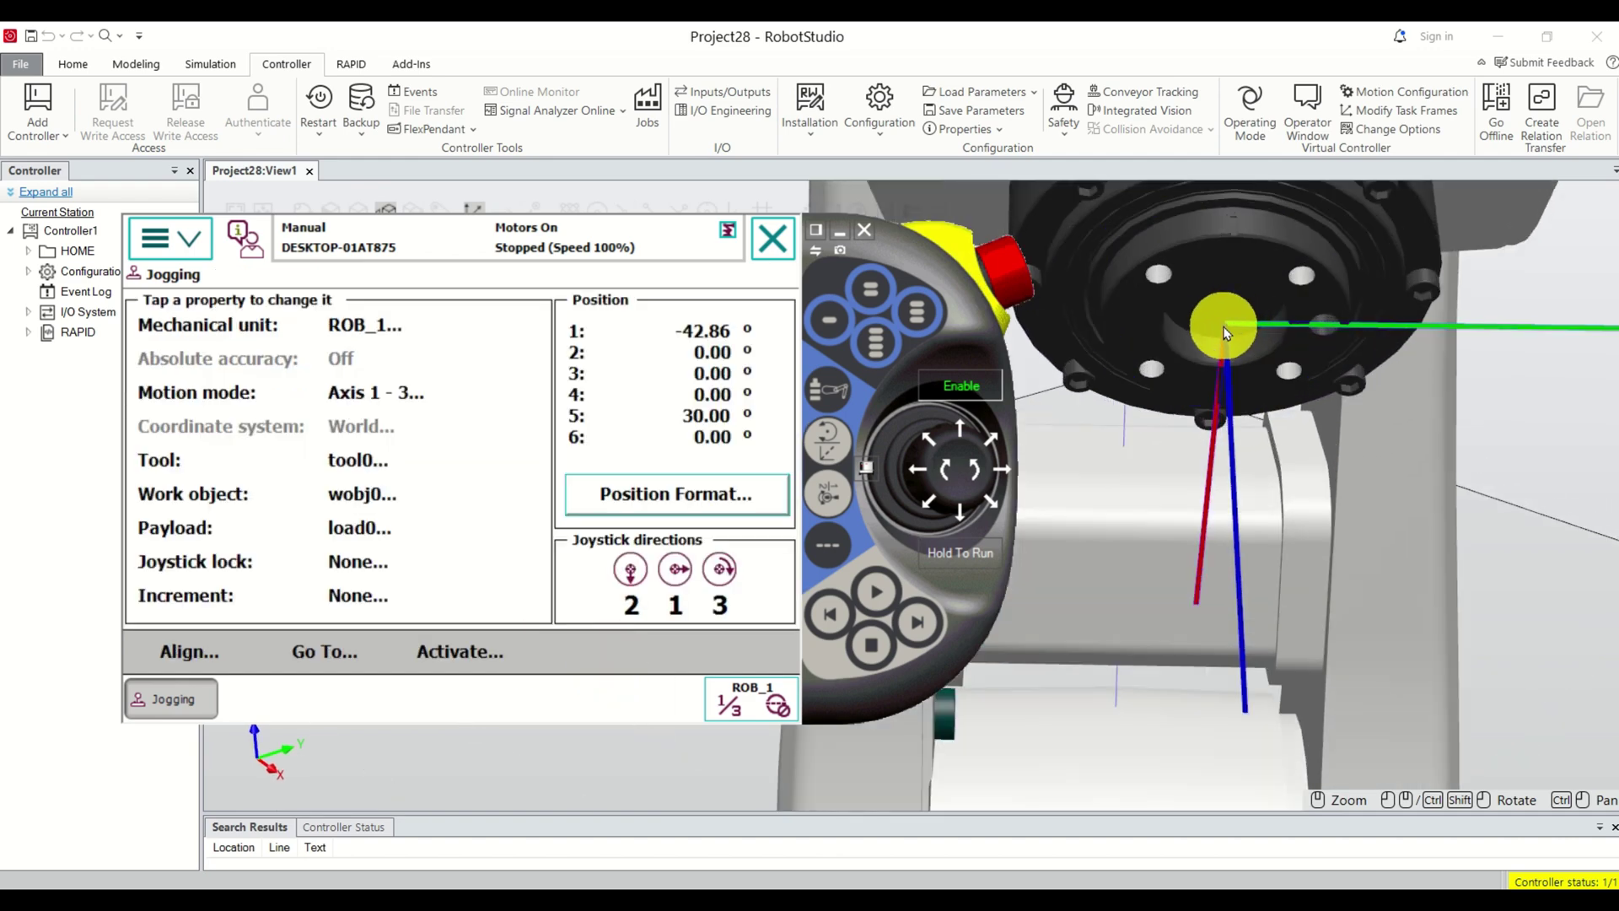
{"action": "scroll", "coordinate": [1225, 334], "scroll_direction": "down", "scroll_amount": 5}
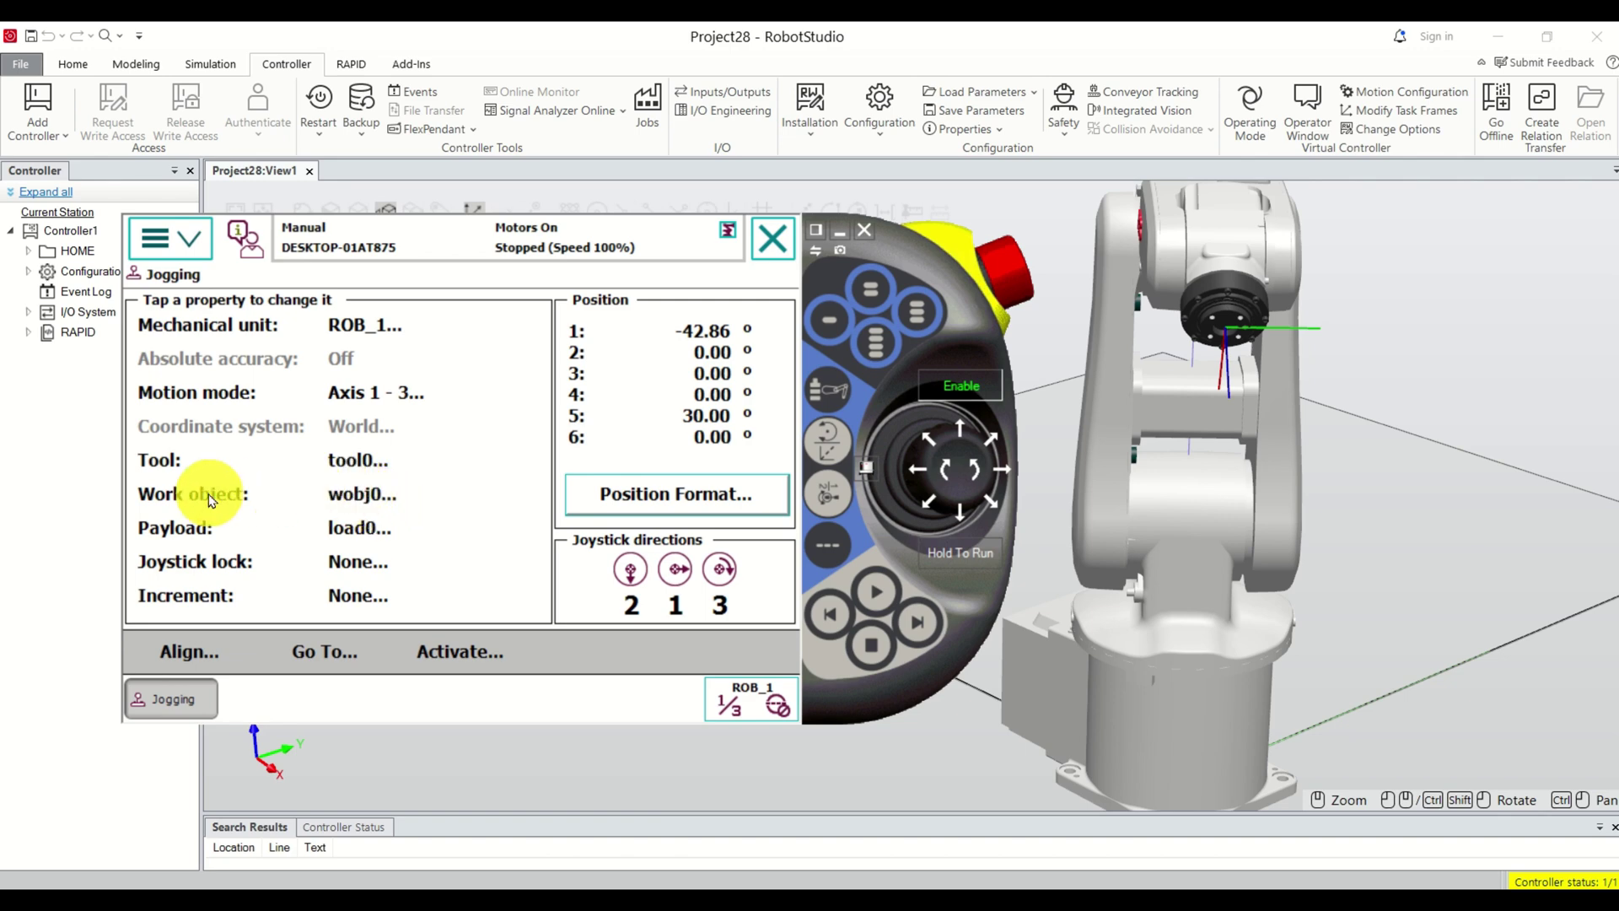
{"action": "left_click", "coordinate": [356, 502]}
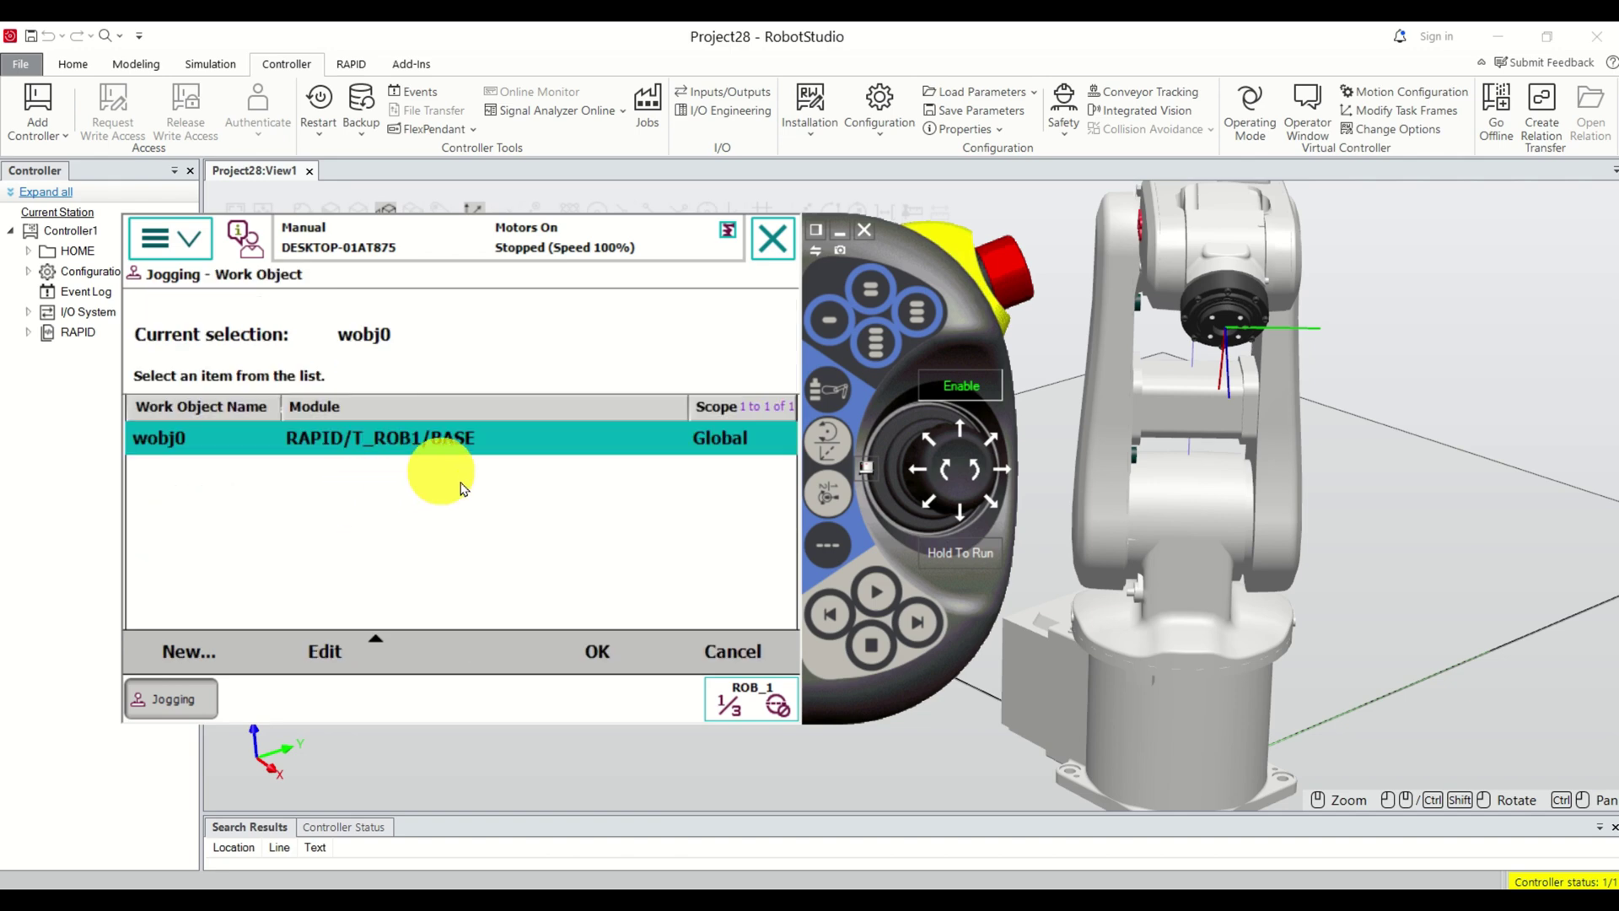
{"action": "left_click", "coordinate": [594, 653]}
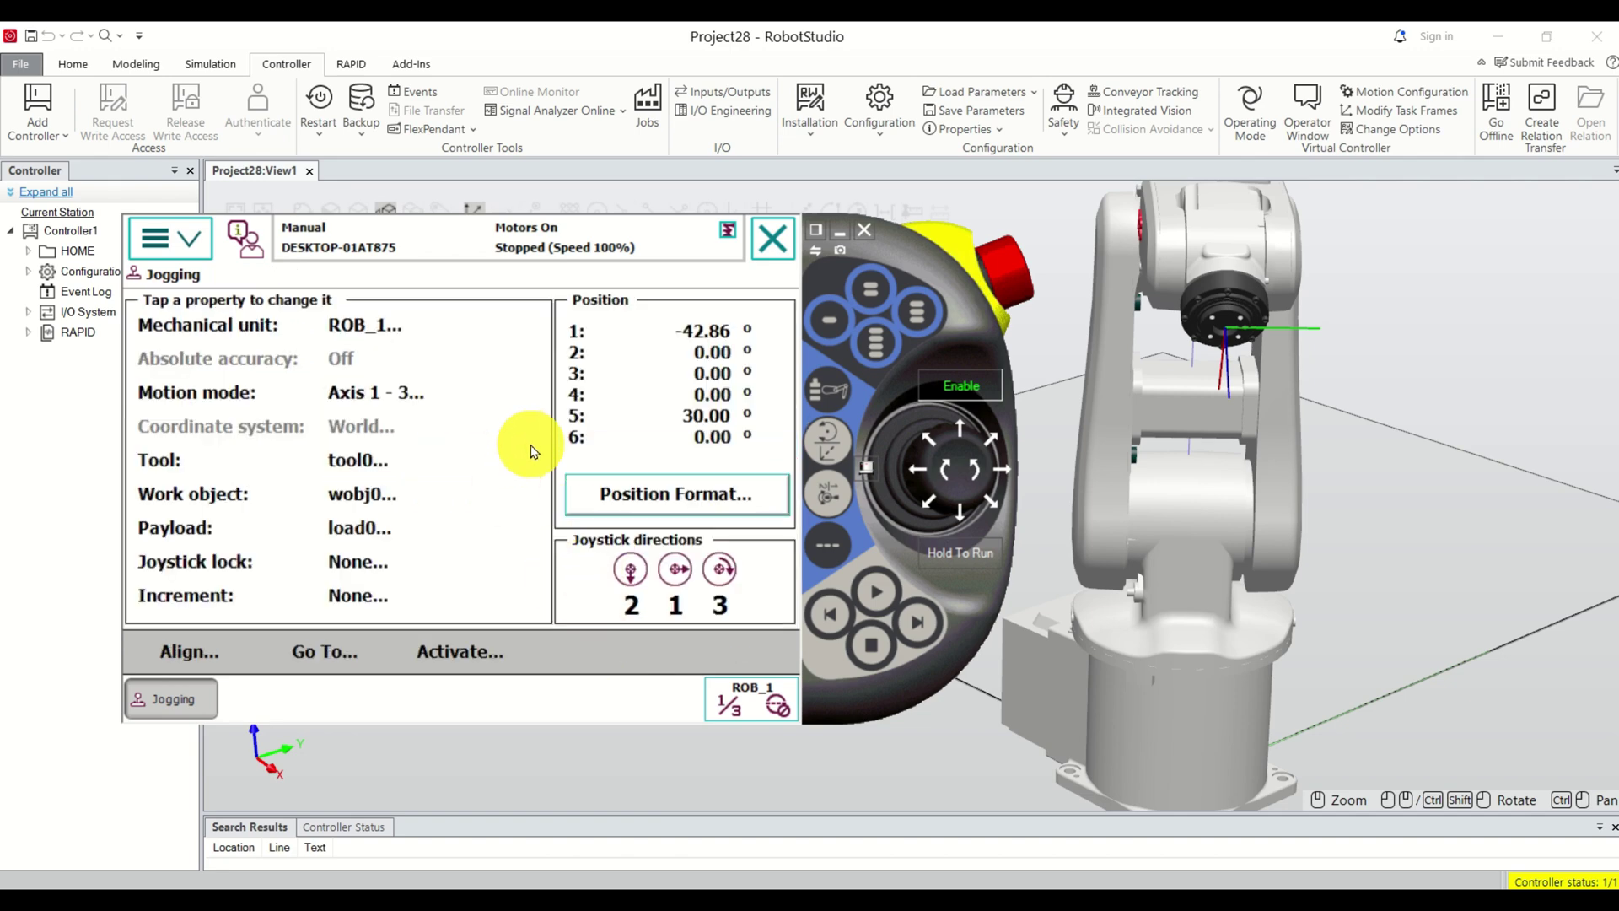
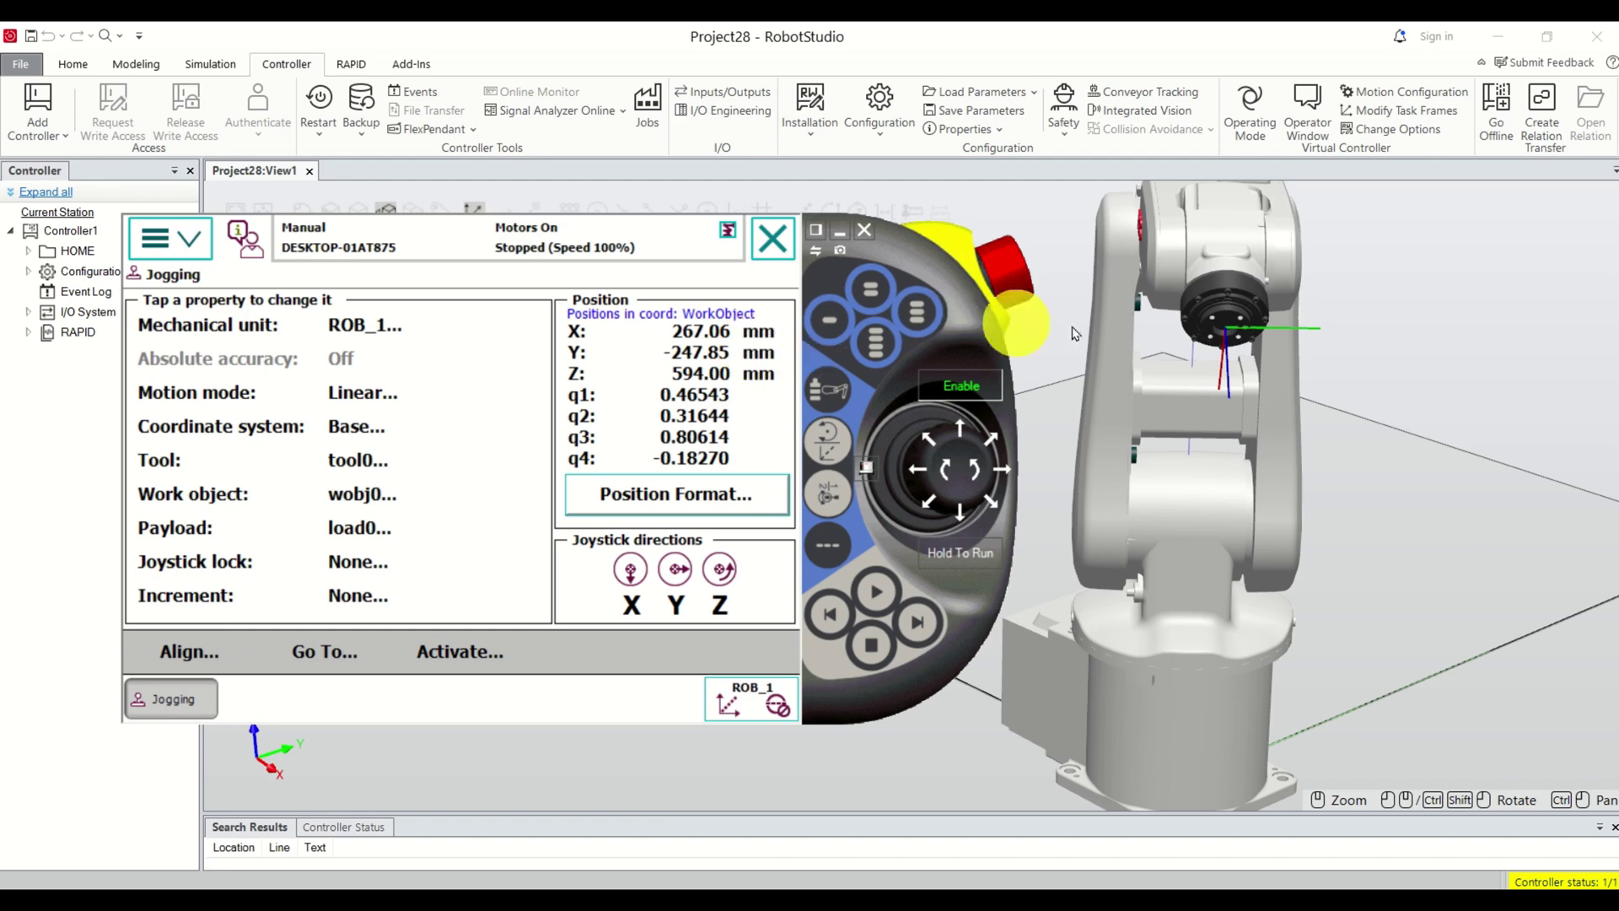
- Keep tool0 as the tool and jog the robot in Linear mode along the base Y axis to about -188 mm
{"action": "scroll", "coordinate": [1220, 344], "scroll_direction": "up", "scroll_amount": 2}
{"action": "scroll", "coordinate": [1223, 338], "scroll_direction": "up", "scroll_amount": 6}
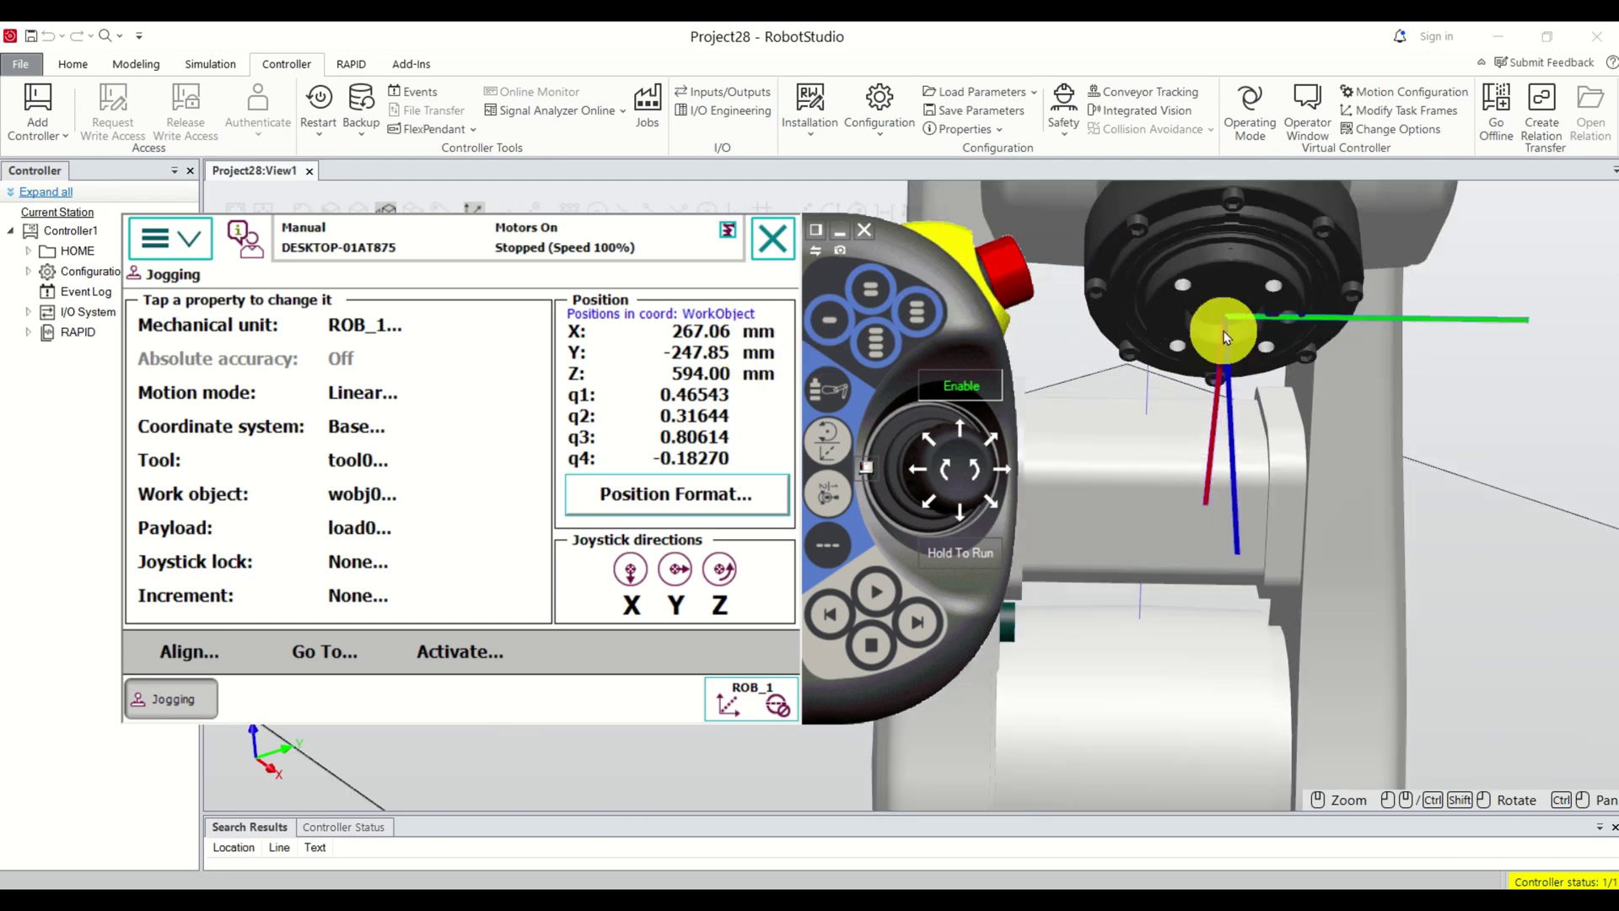
{"action": "scroll", "coordinate": [1225, 329], "scroll_direction": "down", "scroll_amount": 5}
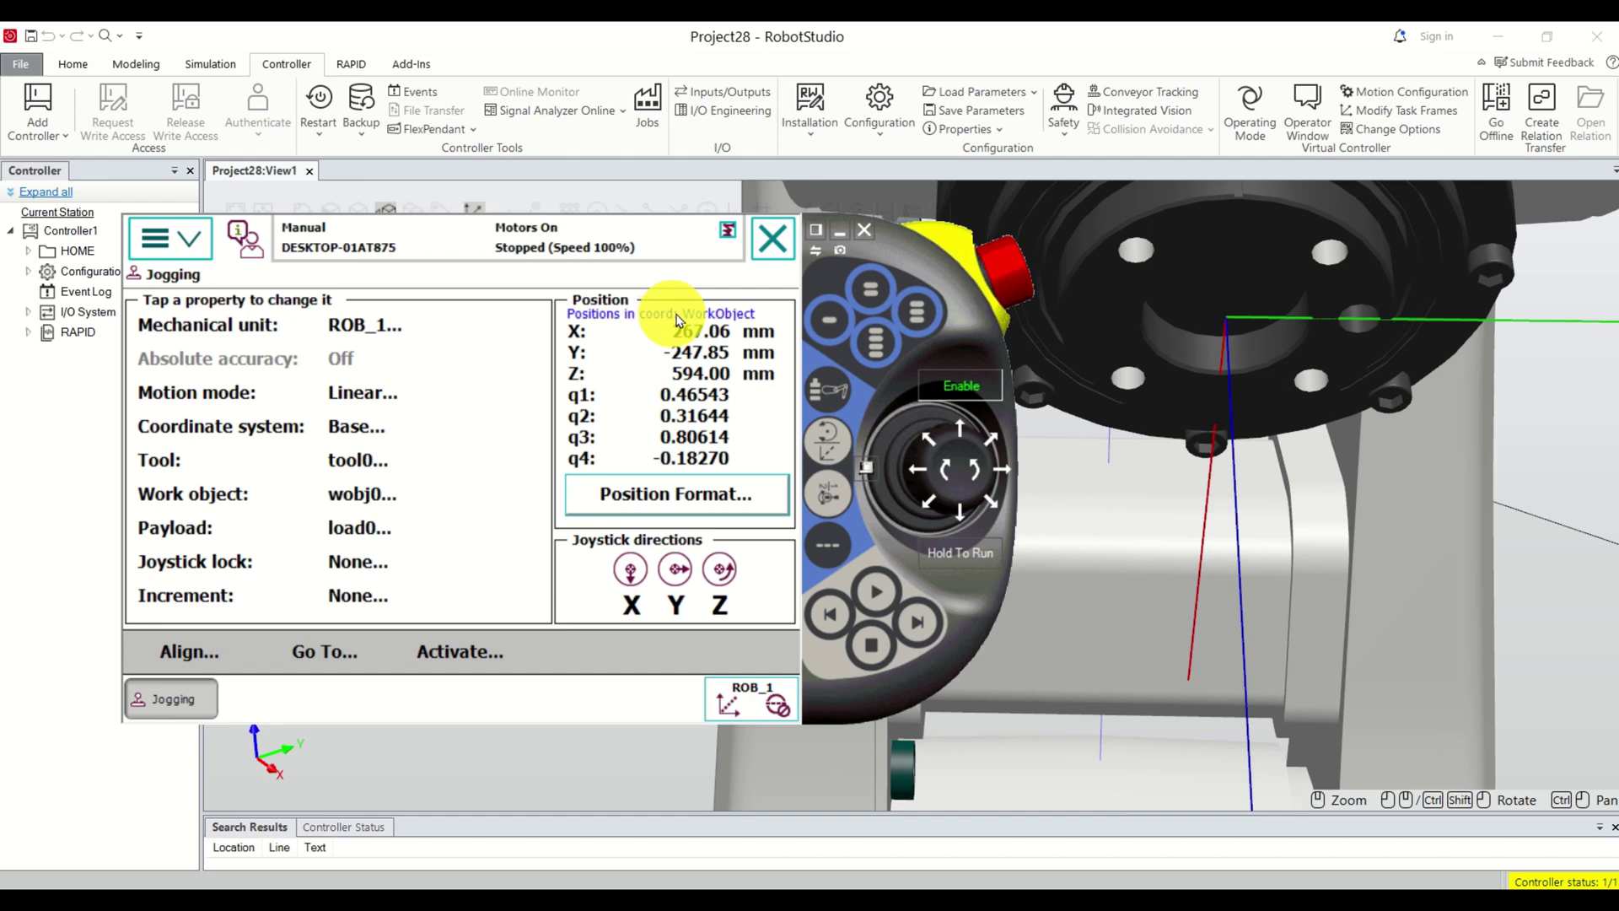
{"action": "scroll", "coordinate": [1150, 350], "scroll_direction": "down", "scroll_amount": 3}
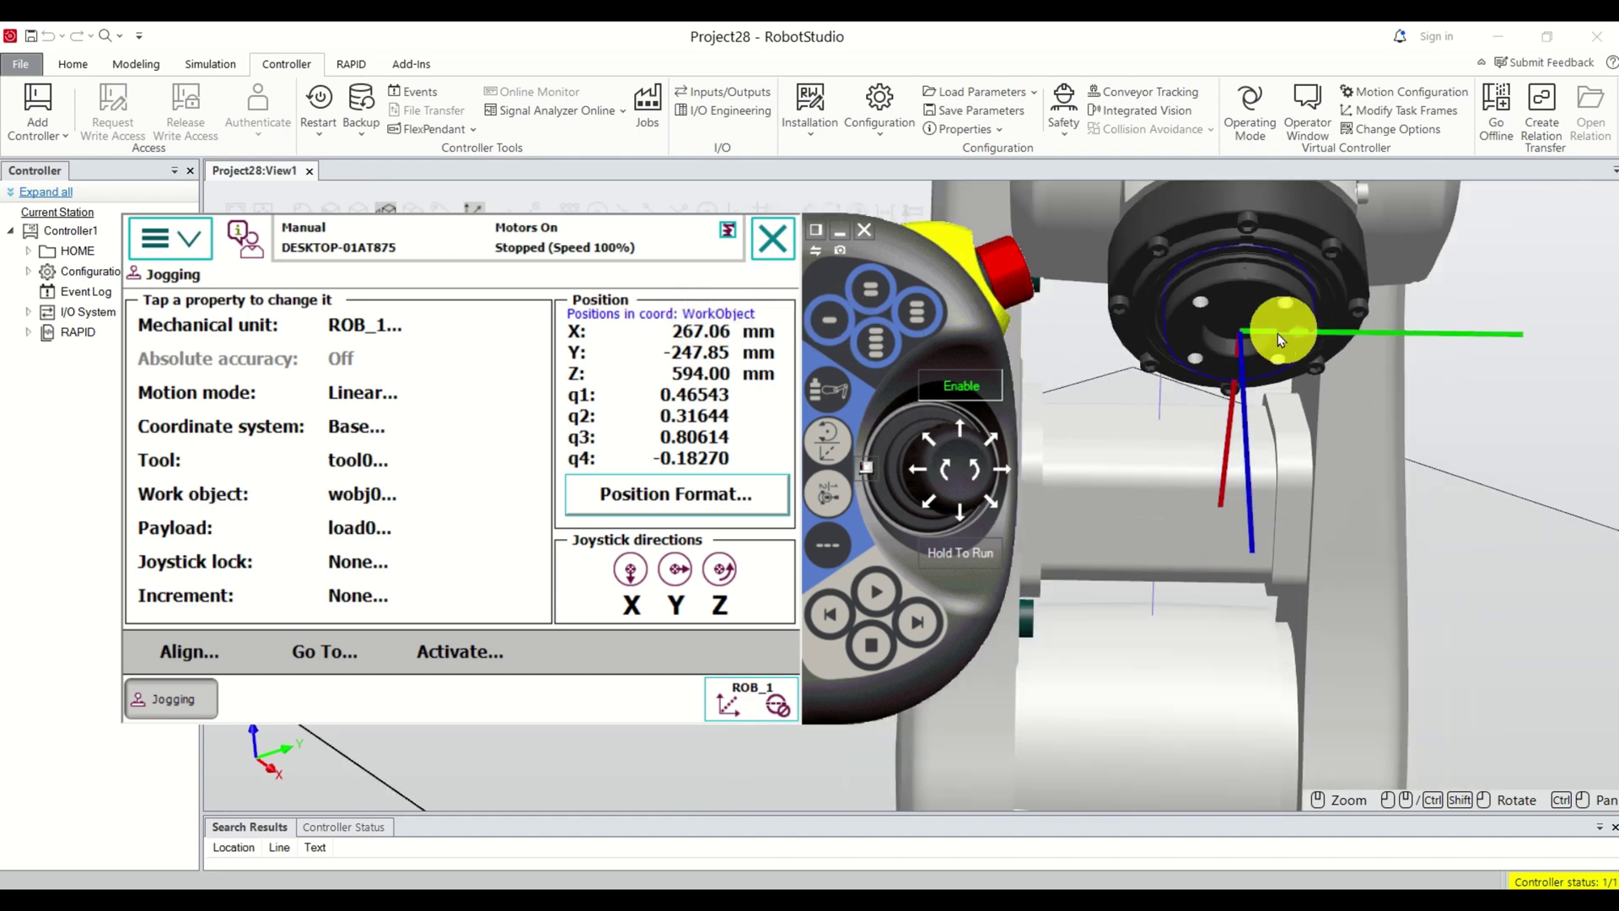
{"action": "scroll", "coordinate": [1257, 339], "scroll_direction": "down", "scroll_amount": 5}
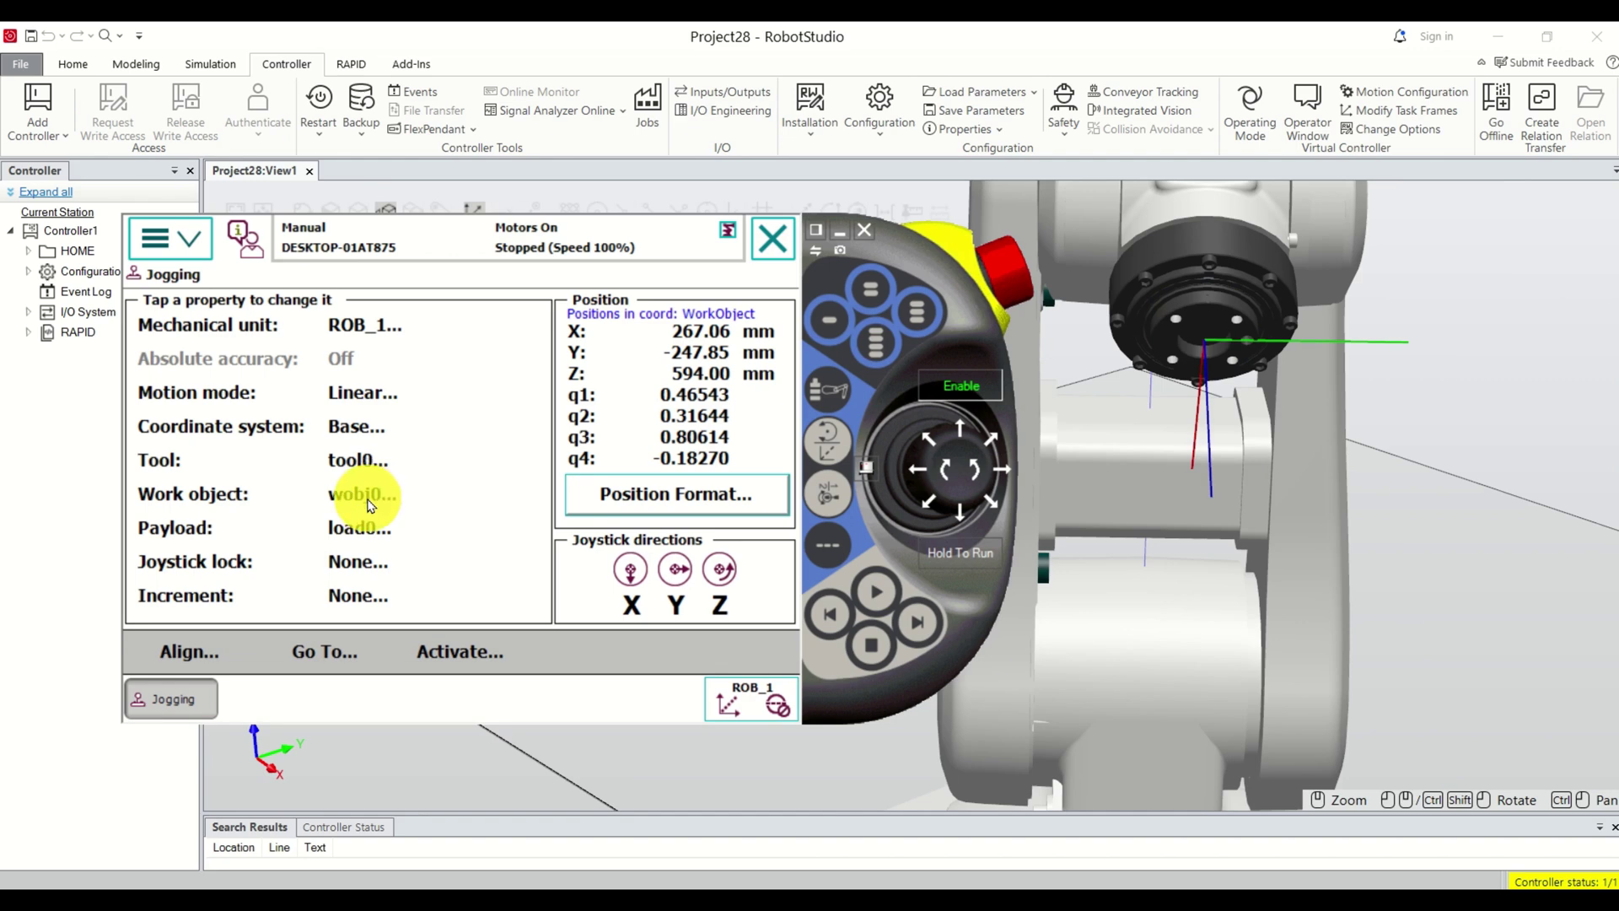
{"action": "left_click", "coordinate": [361, 459]}
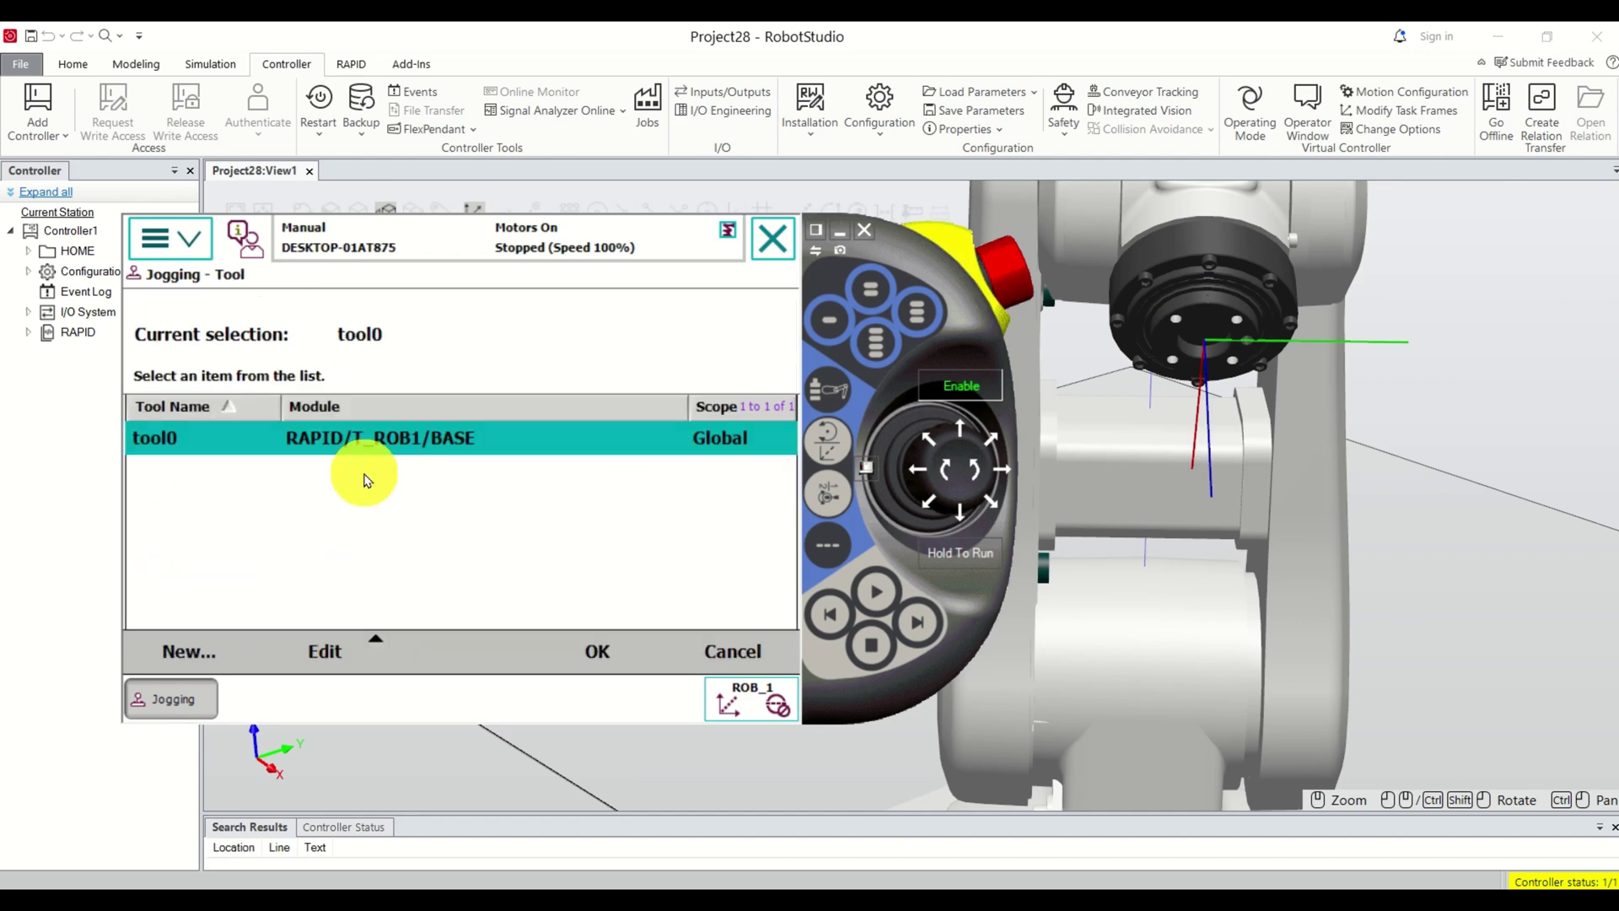
{"action": "left_click", "coordinate": [591, 650]}
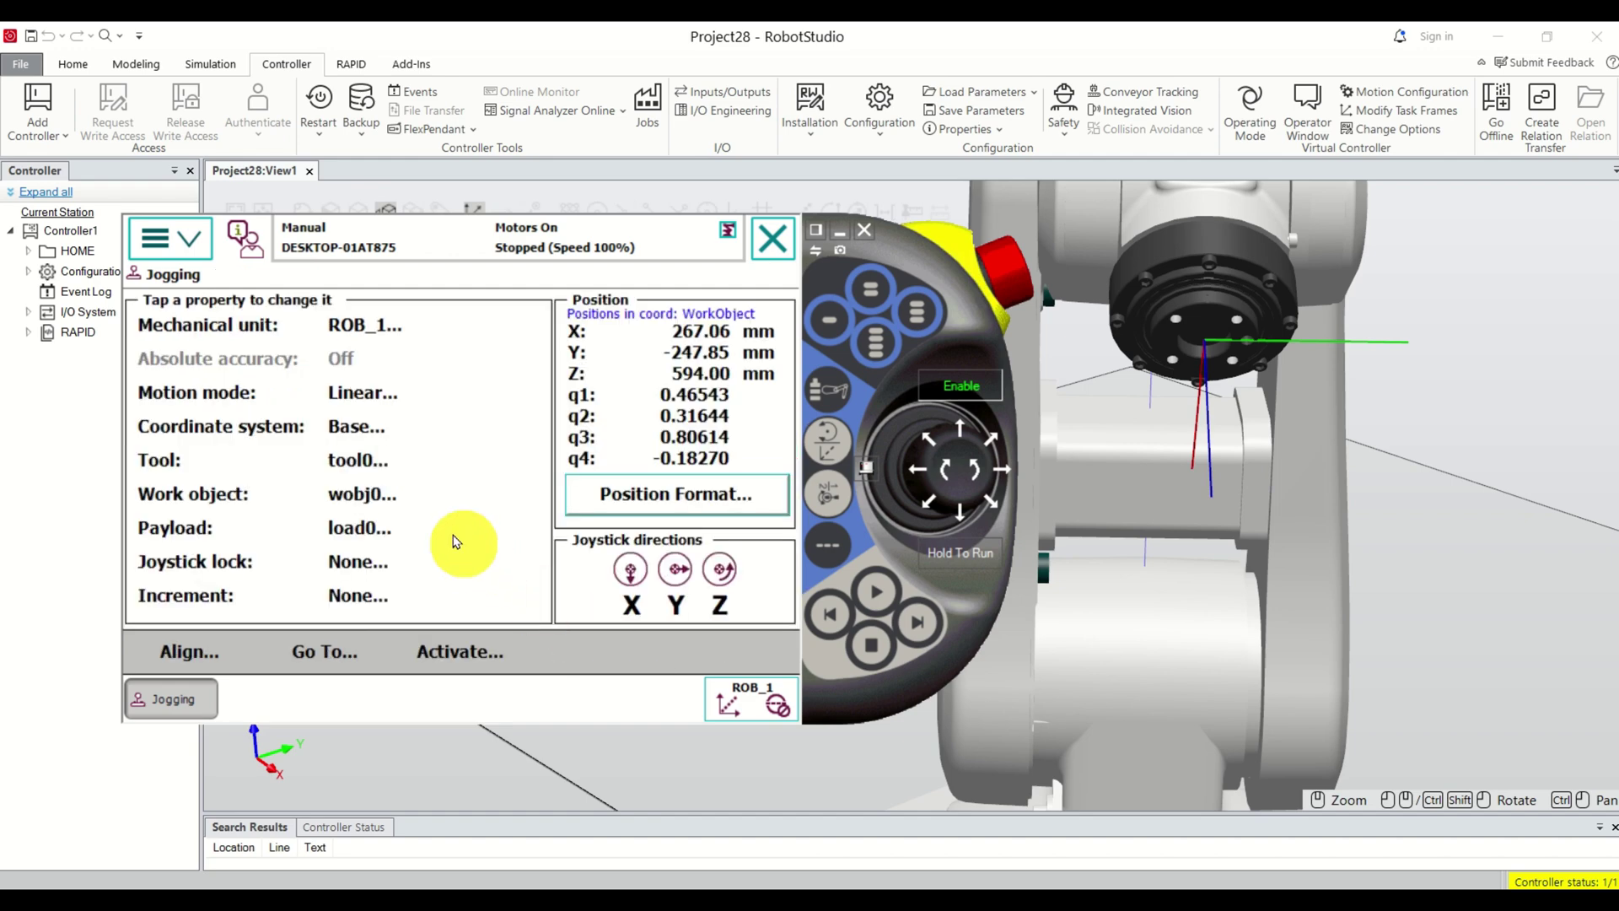
{"action": "left_click", "coordinate": [359, 397]}
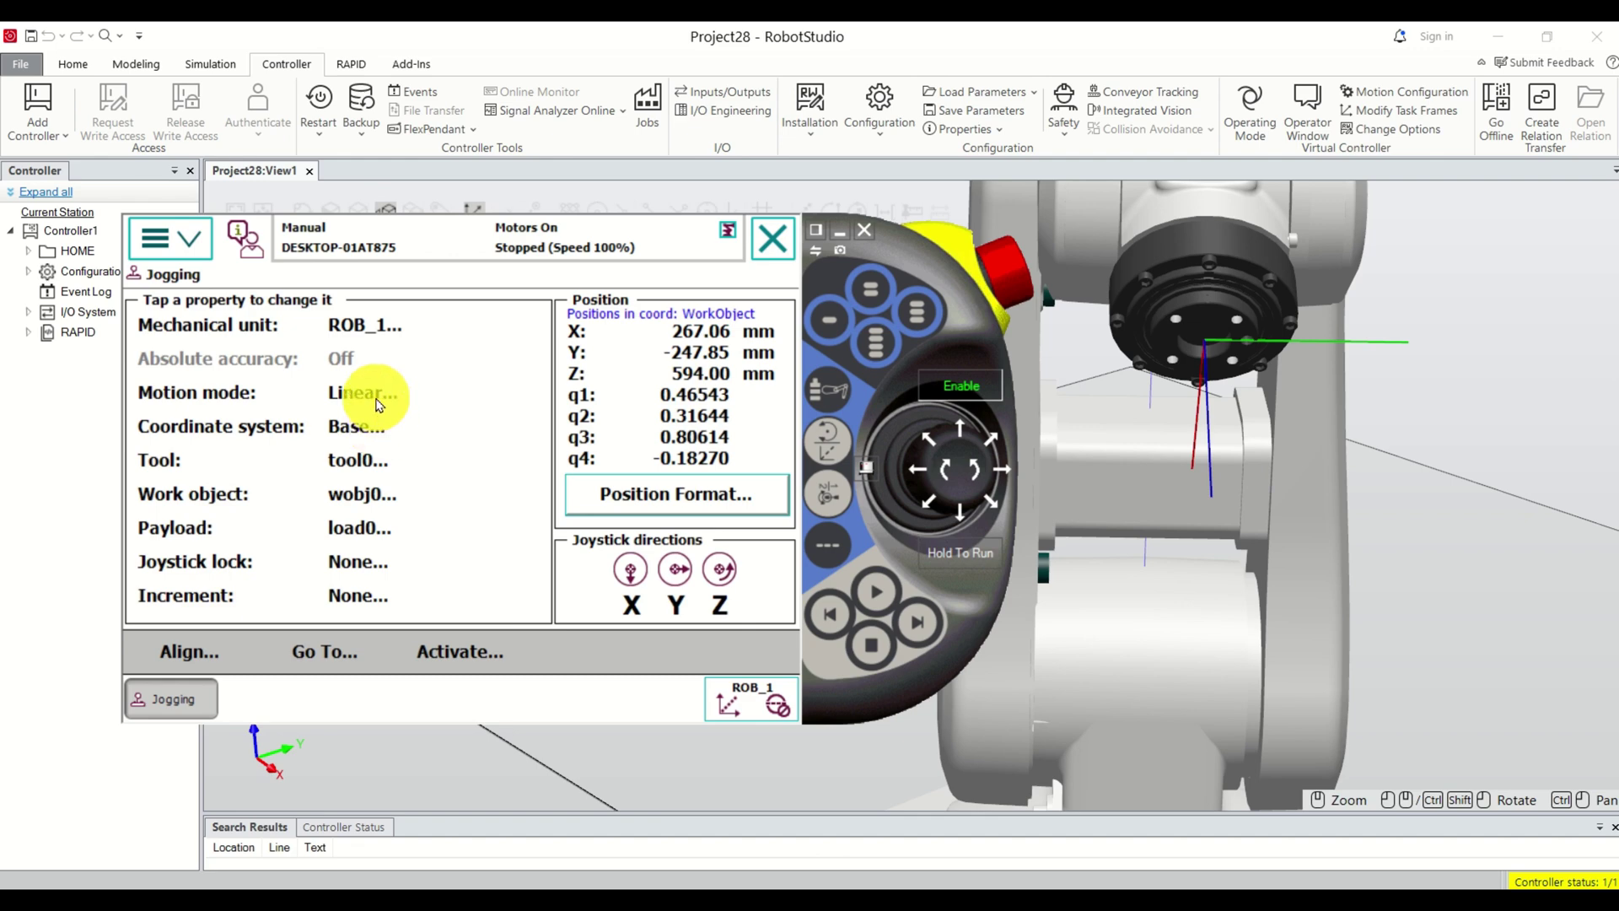
{"action": "left_click_drag", "start_coordinate": [928, 473], "coordinate": [1002, 477]}
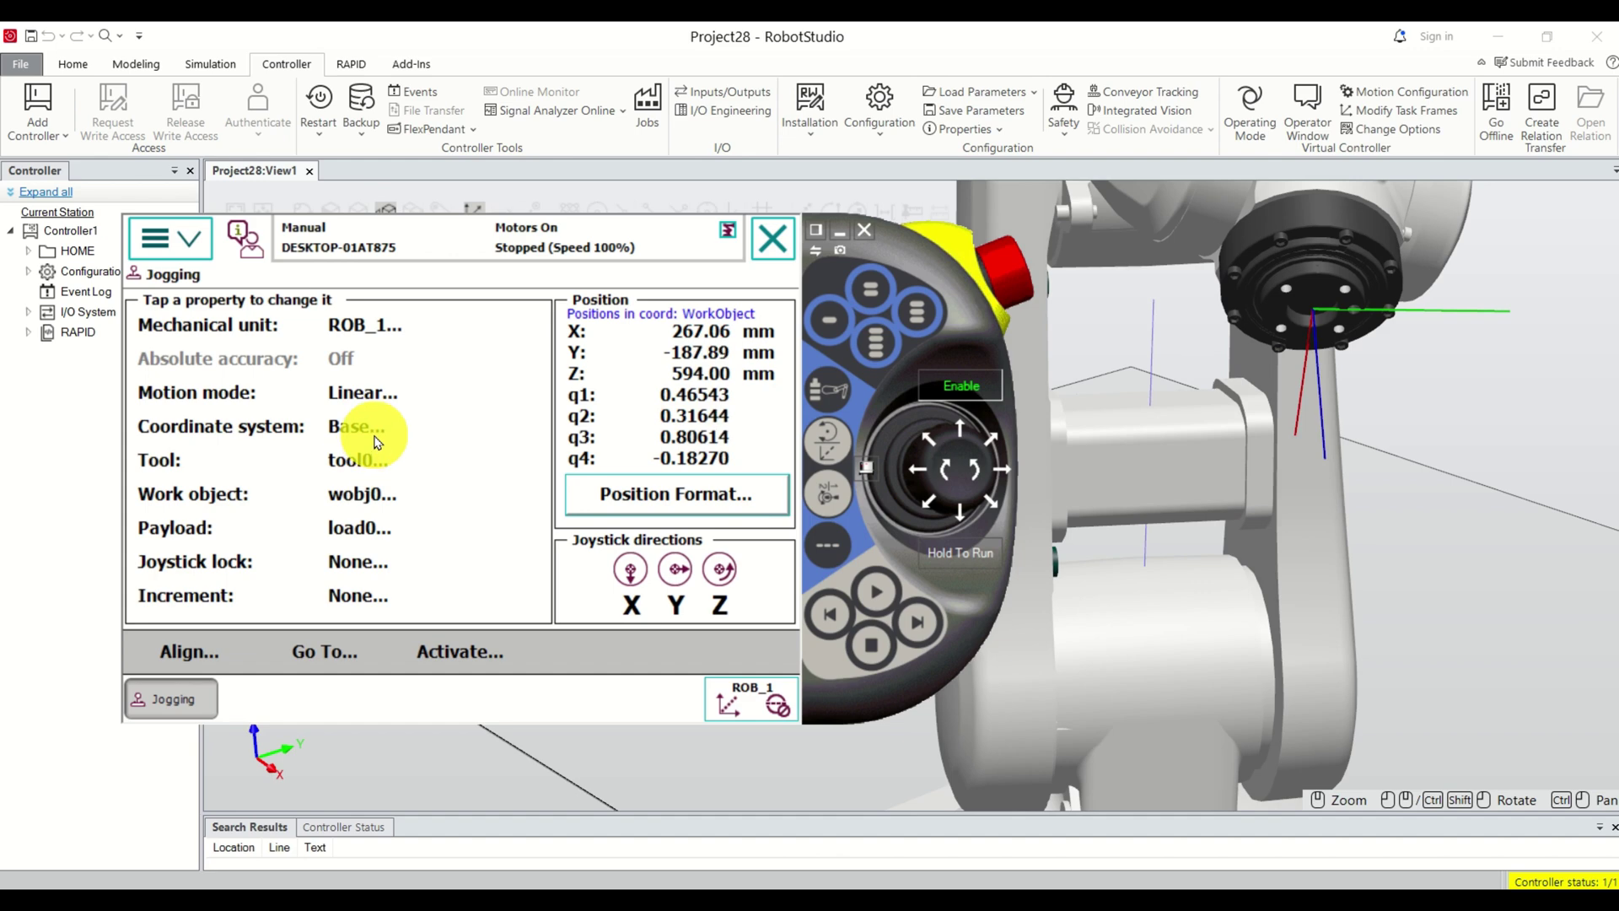
- Alternate the jogging coordinate system between Work Object and Base twice, finishing on Base
{"action": "left_click", "coordinate": [371, 430]}
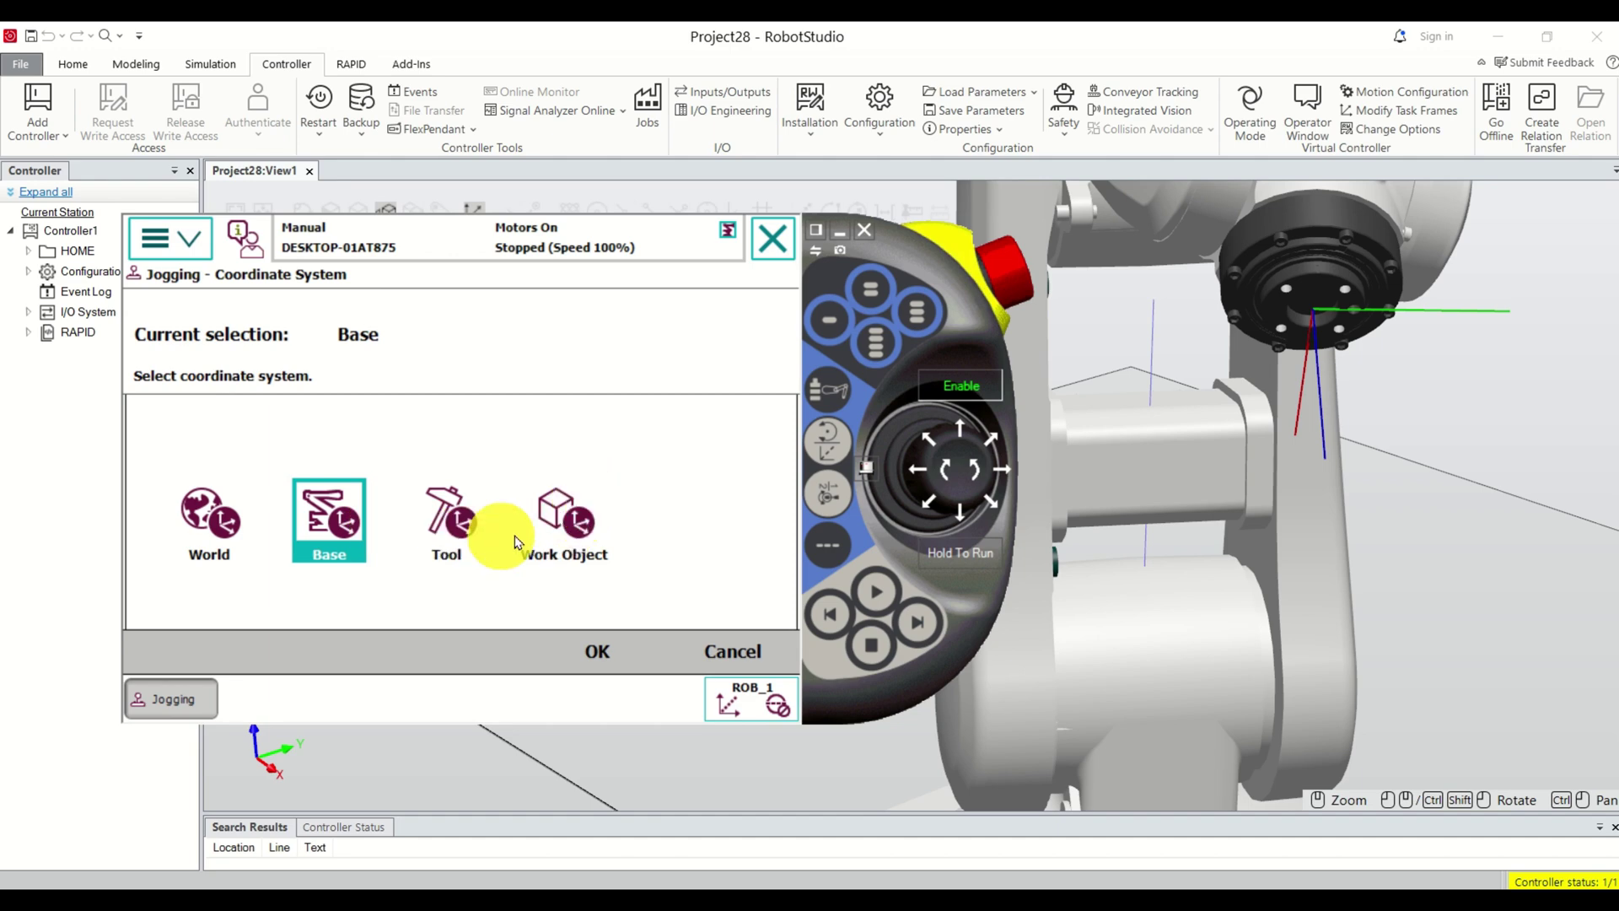
{"action": "left_click", "coordinate": [549, 523]}
{"action": "left_click", "coordinate": [599, 655]}
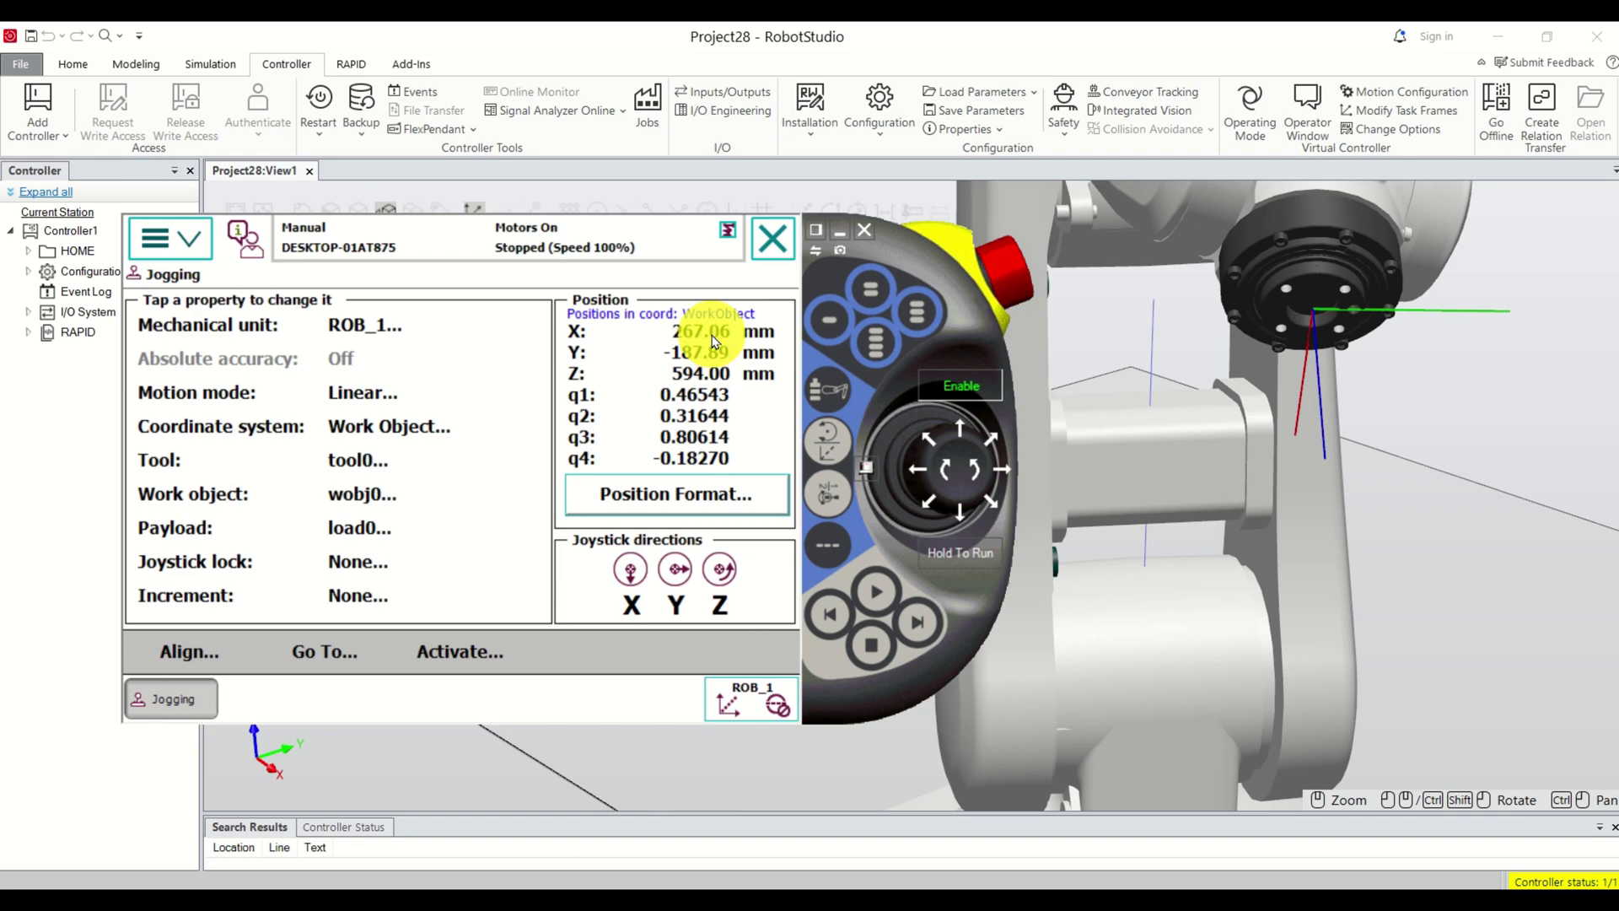
{"action": "left_click", "coordinate": [367, 426]}
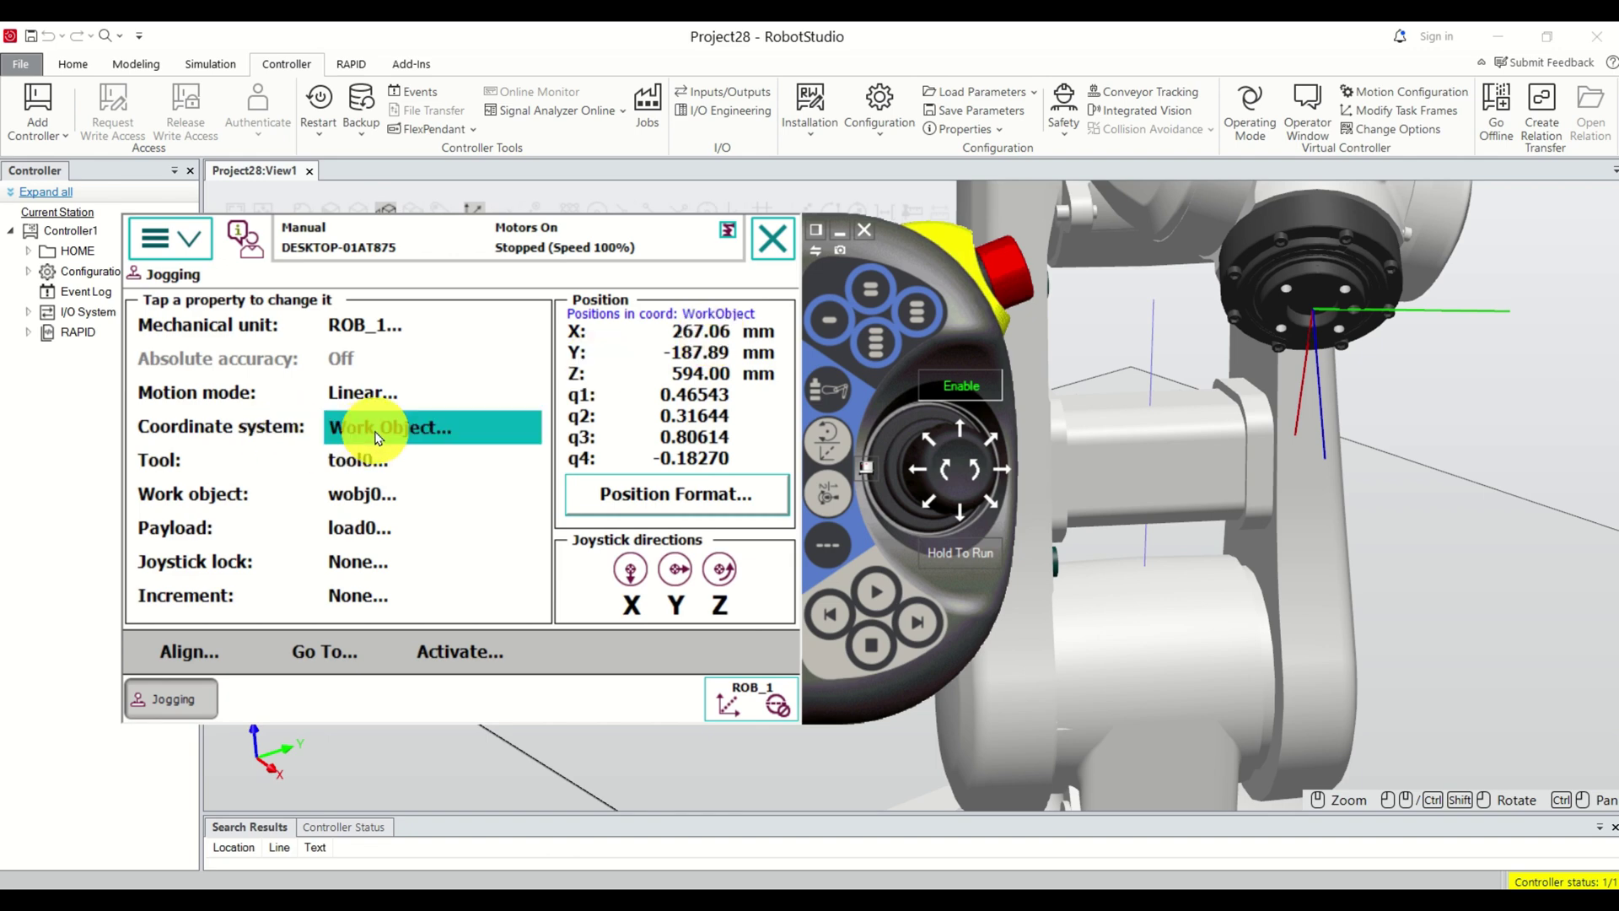
{"action": "left_click", "coordinate": [337, 520]}
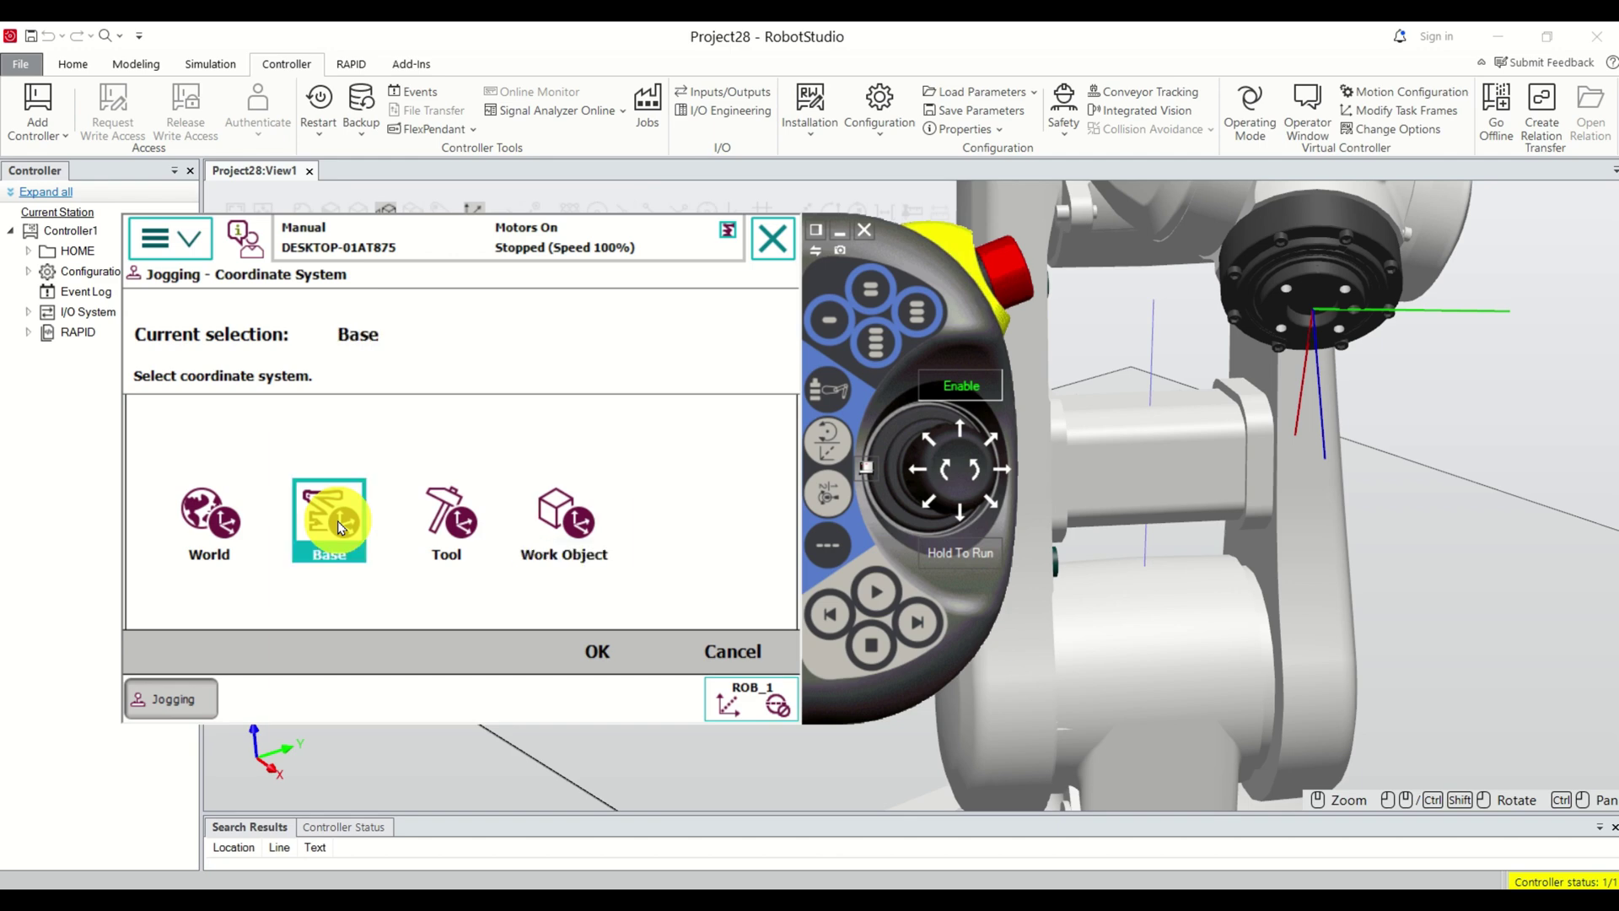
{"action": "left_click", "coordinate": [590, 651]}
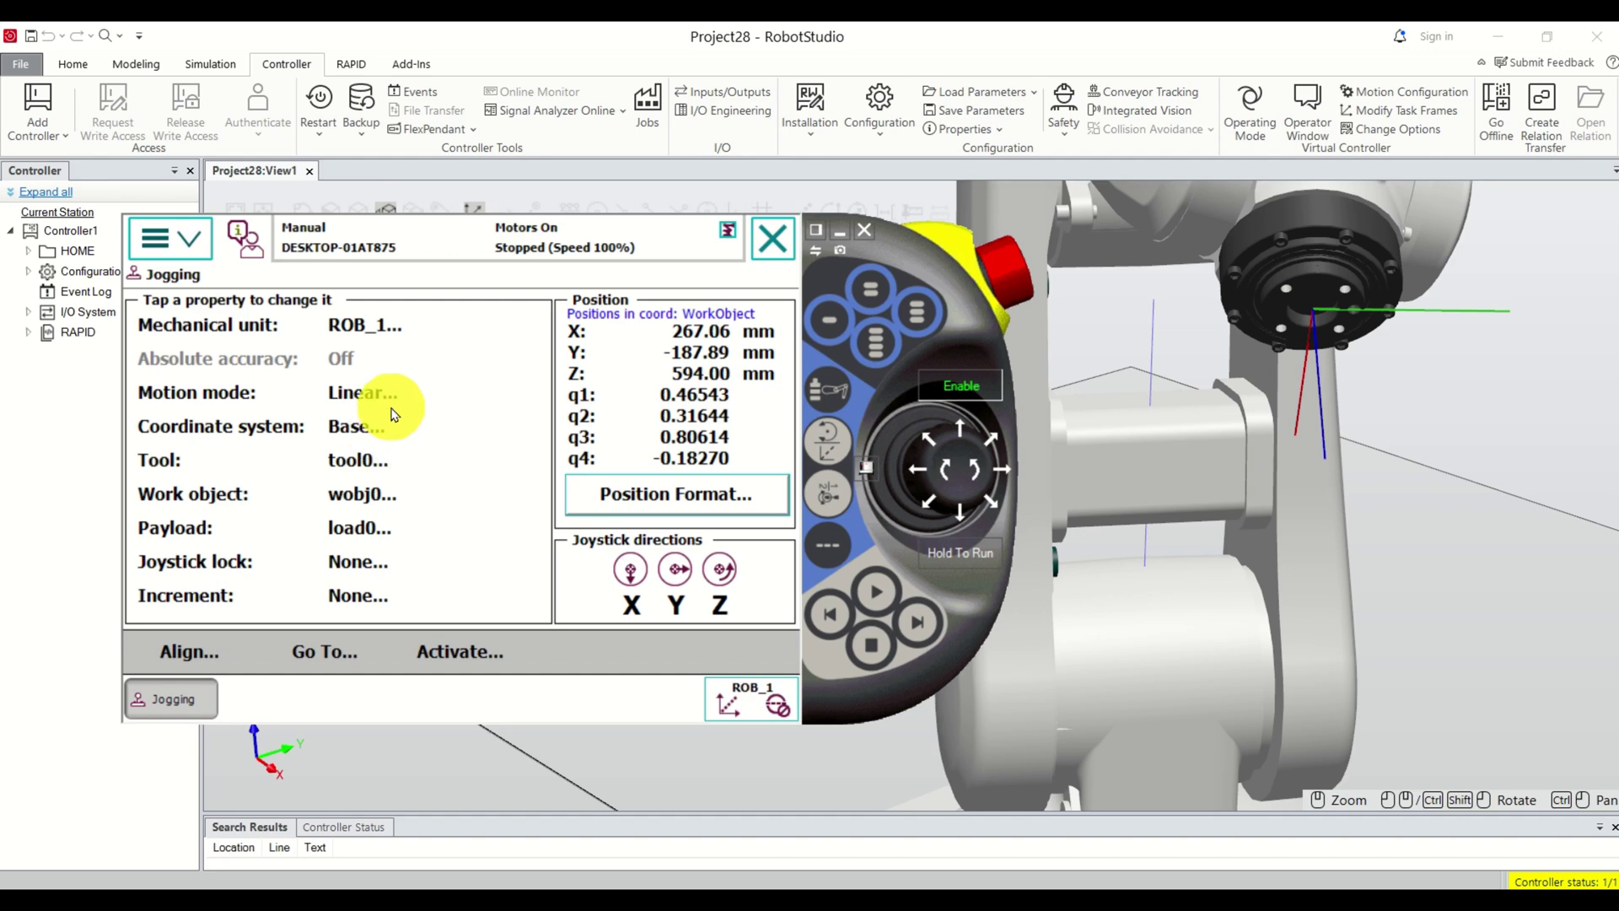
{"action": "left_click", "coordinate": [365, 427]}
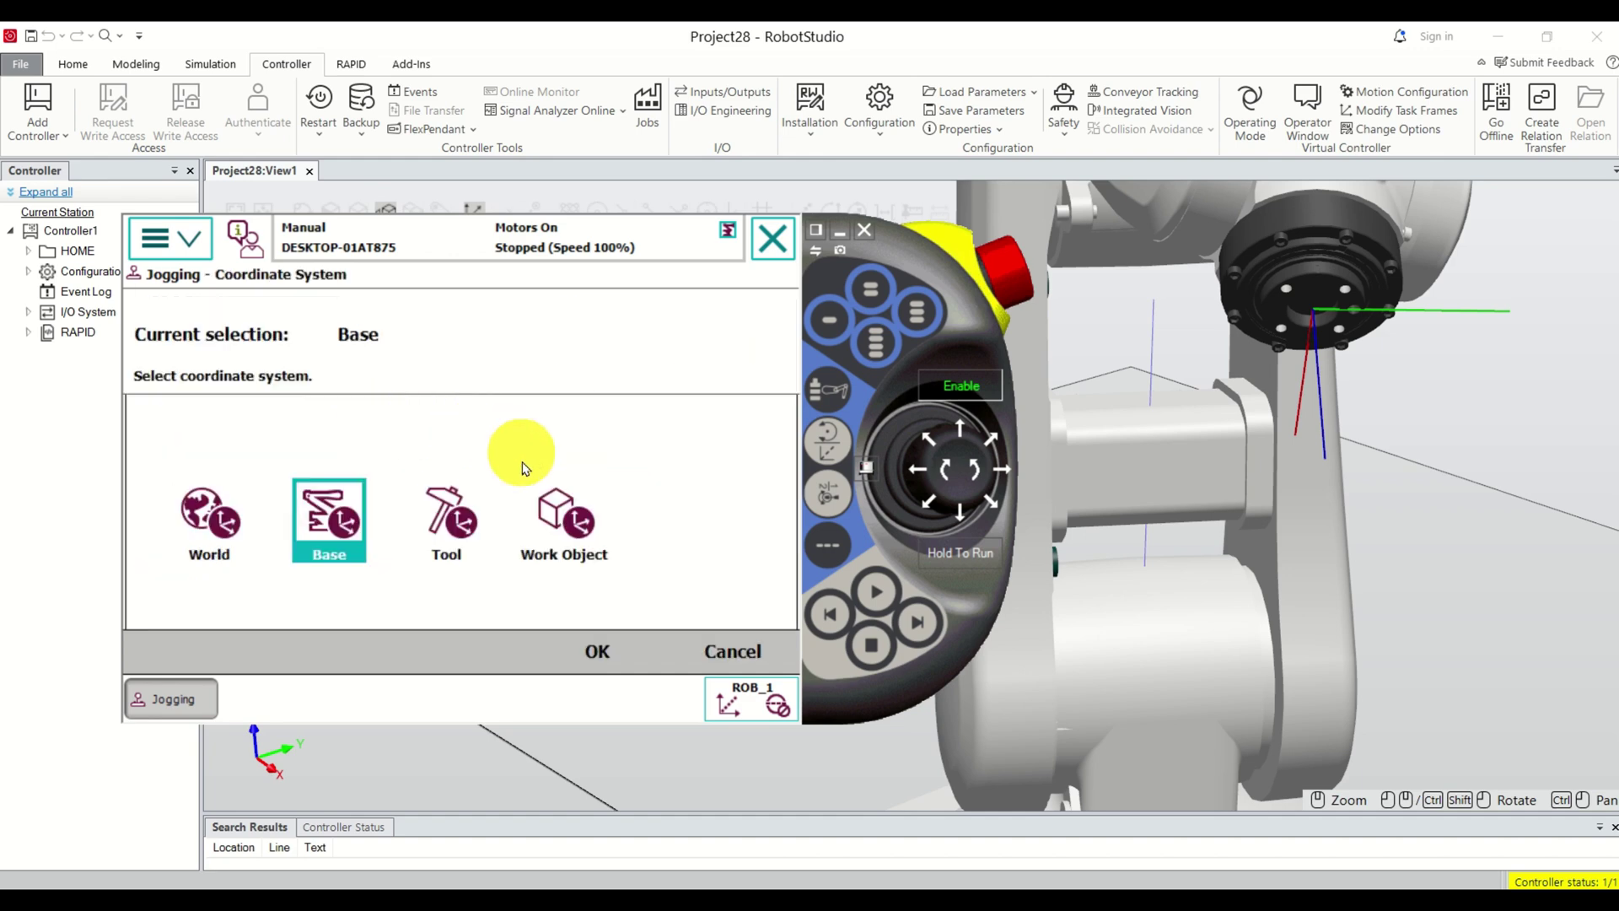
{"action": "left_click", "coordinate": [549, 520]}
{"action": "left_click", "coordinate": [600, 656]}
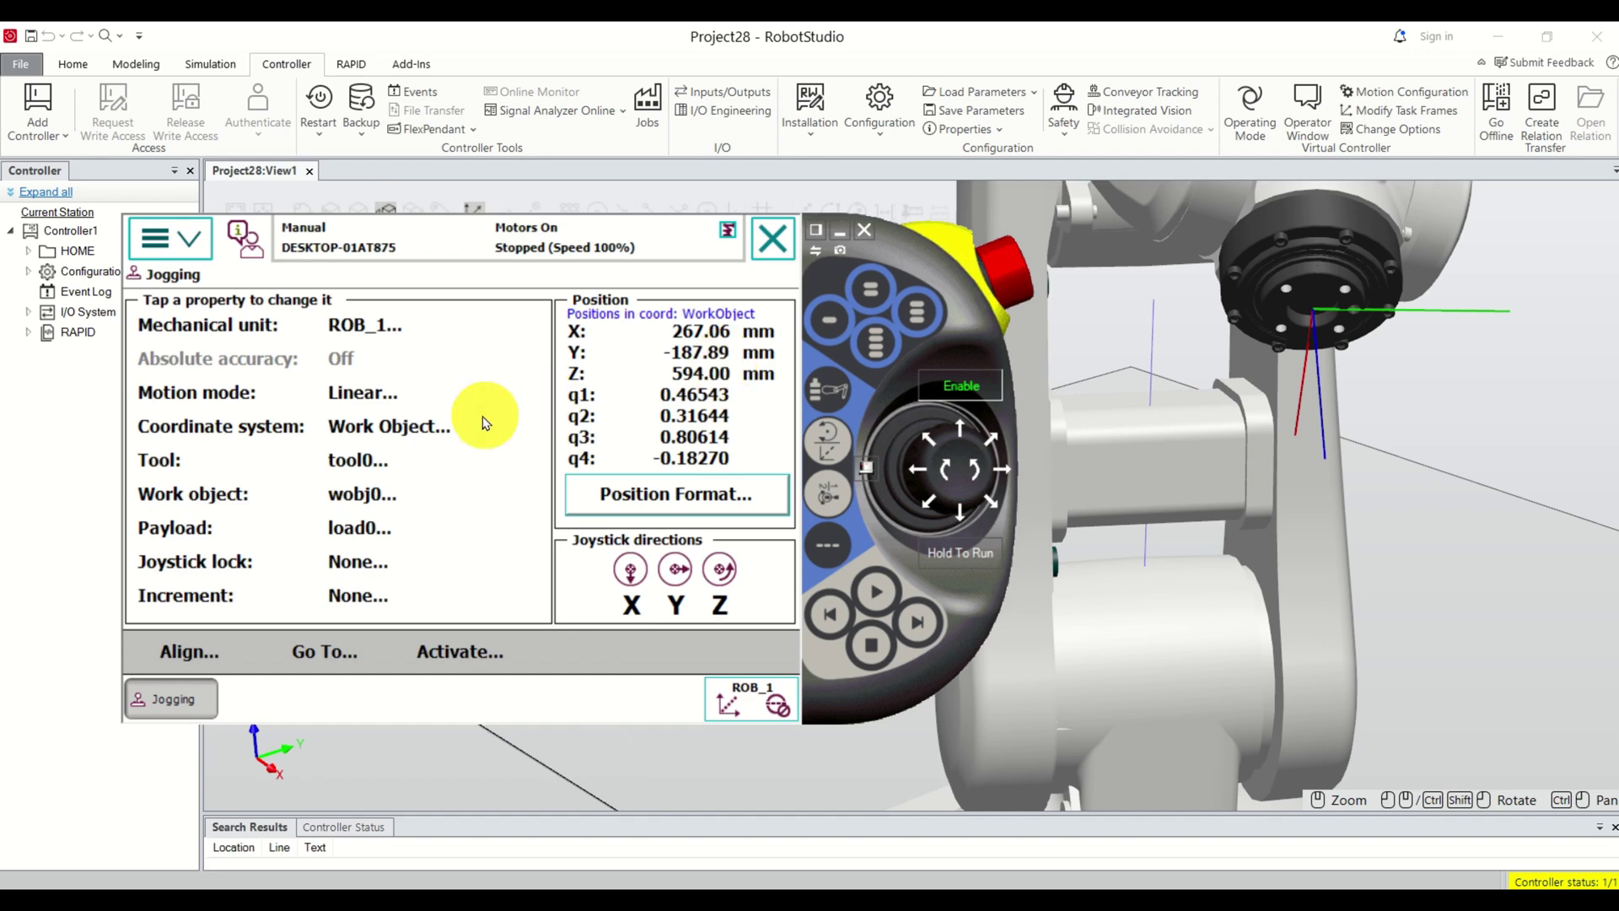
{"action": "left_click", "coordinate": [410, 431]}
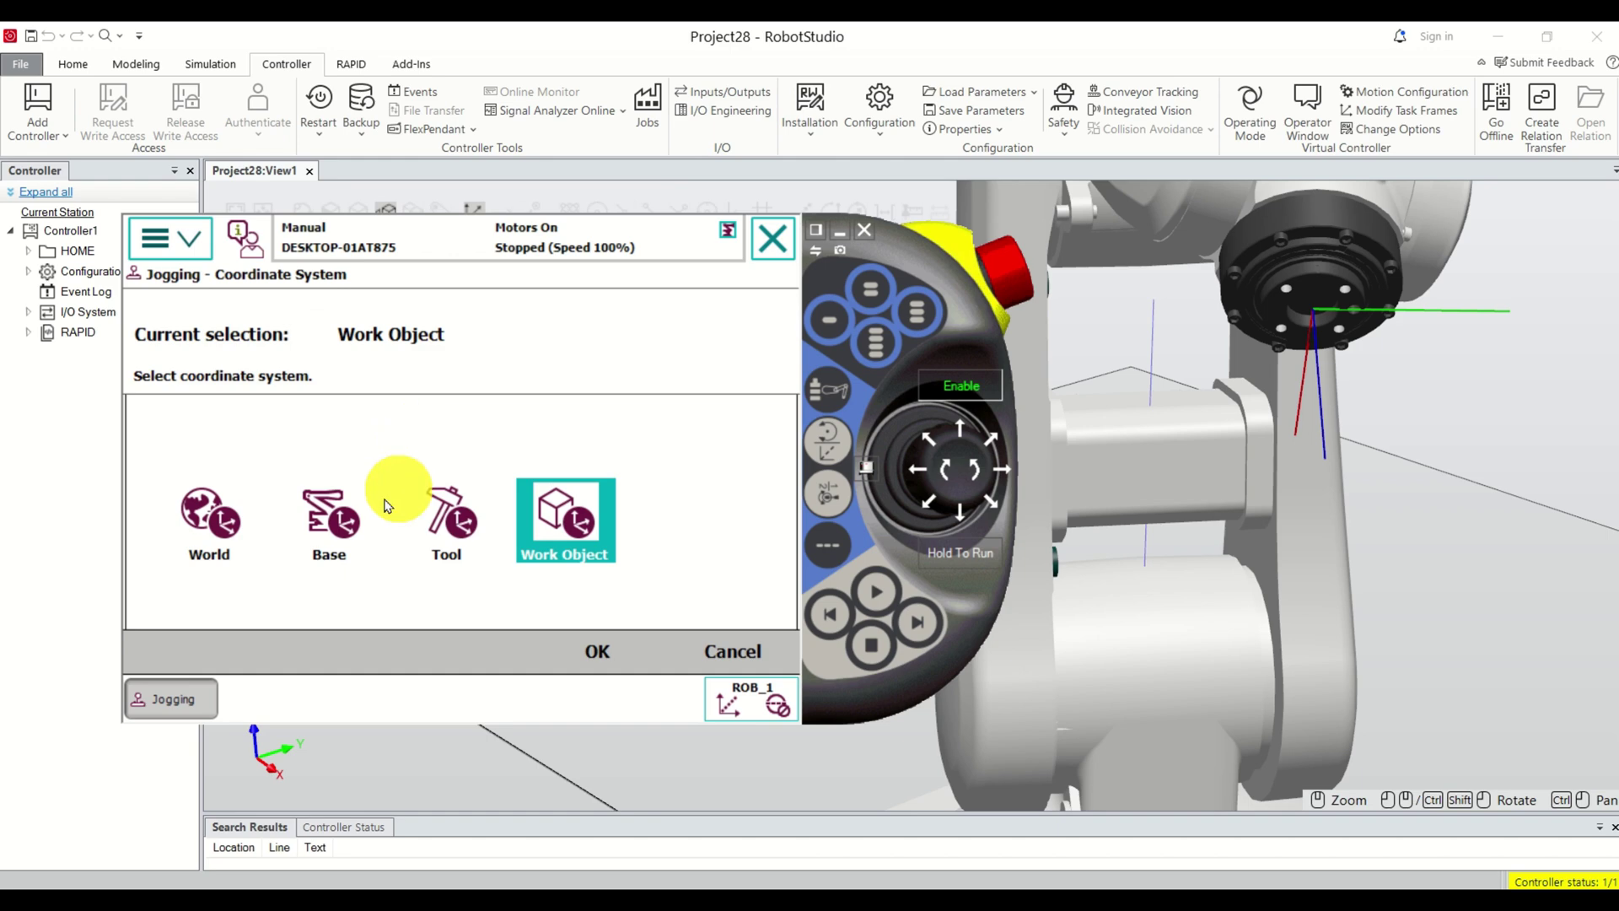
{"action": "left_click", "coordinate": [329, 516]}
{"action": "left_click", "coordinate": [594, 651]}
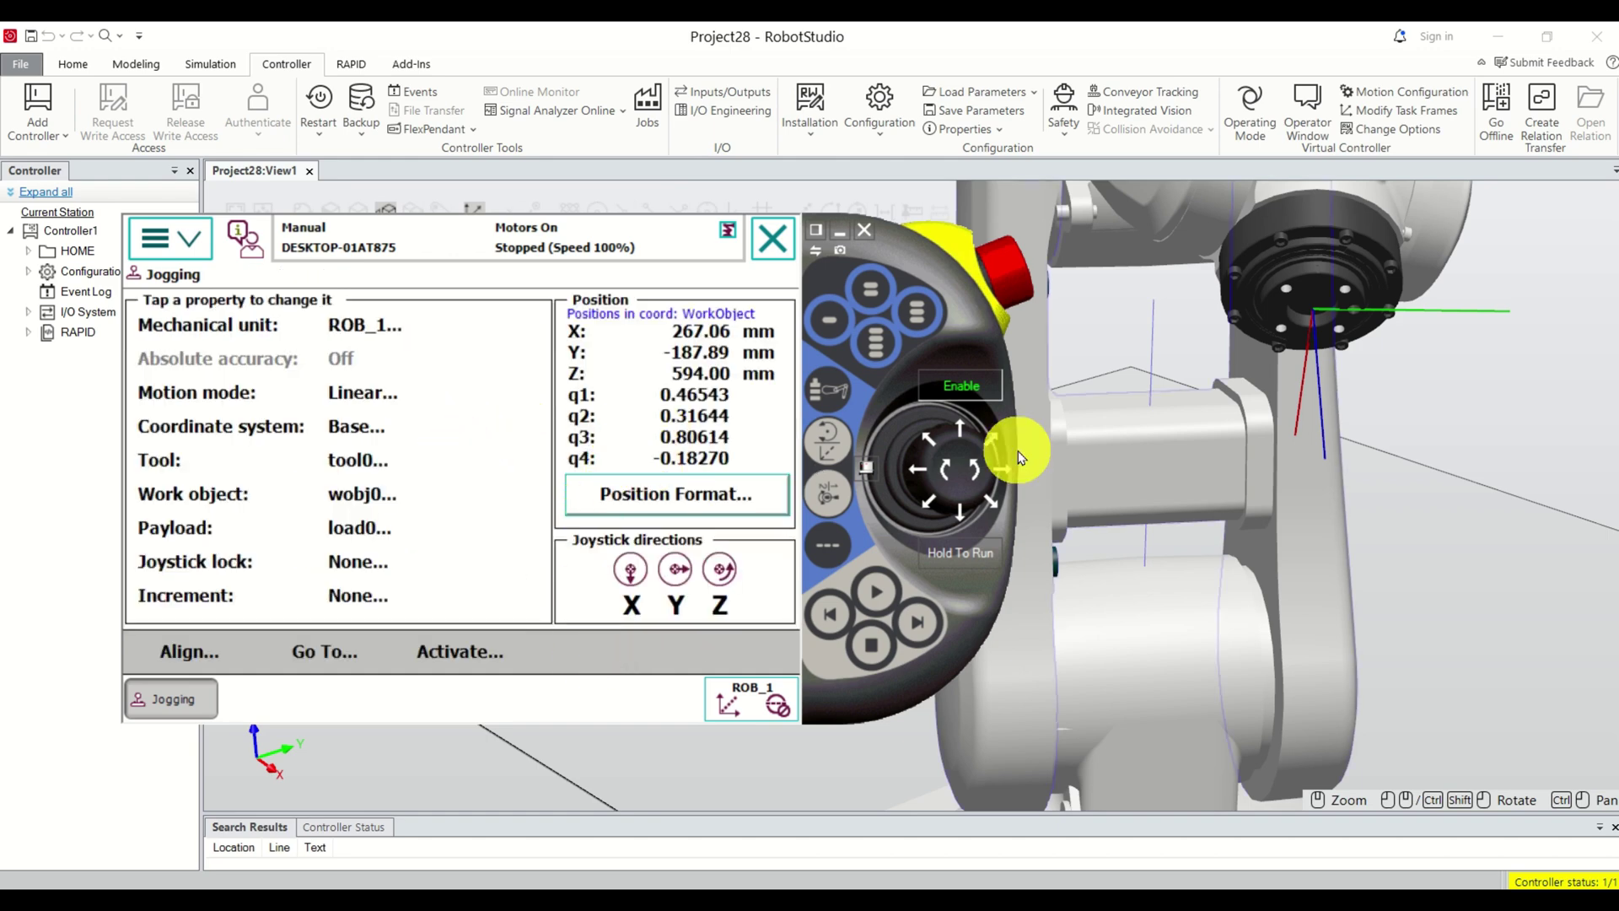
- Open Program Data on the virtual FlexPendant to list the used data types for RAPID/T_ROB1
{"action": "scroll", "coordinate": [1155, 485], "scroll_direction": "down", "scroll_amount": 5}
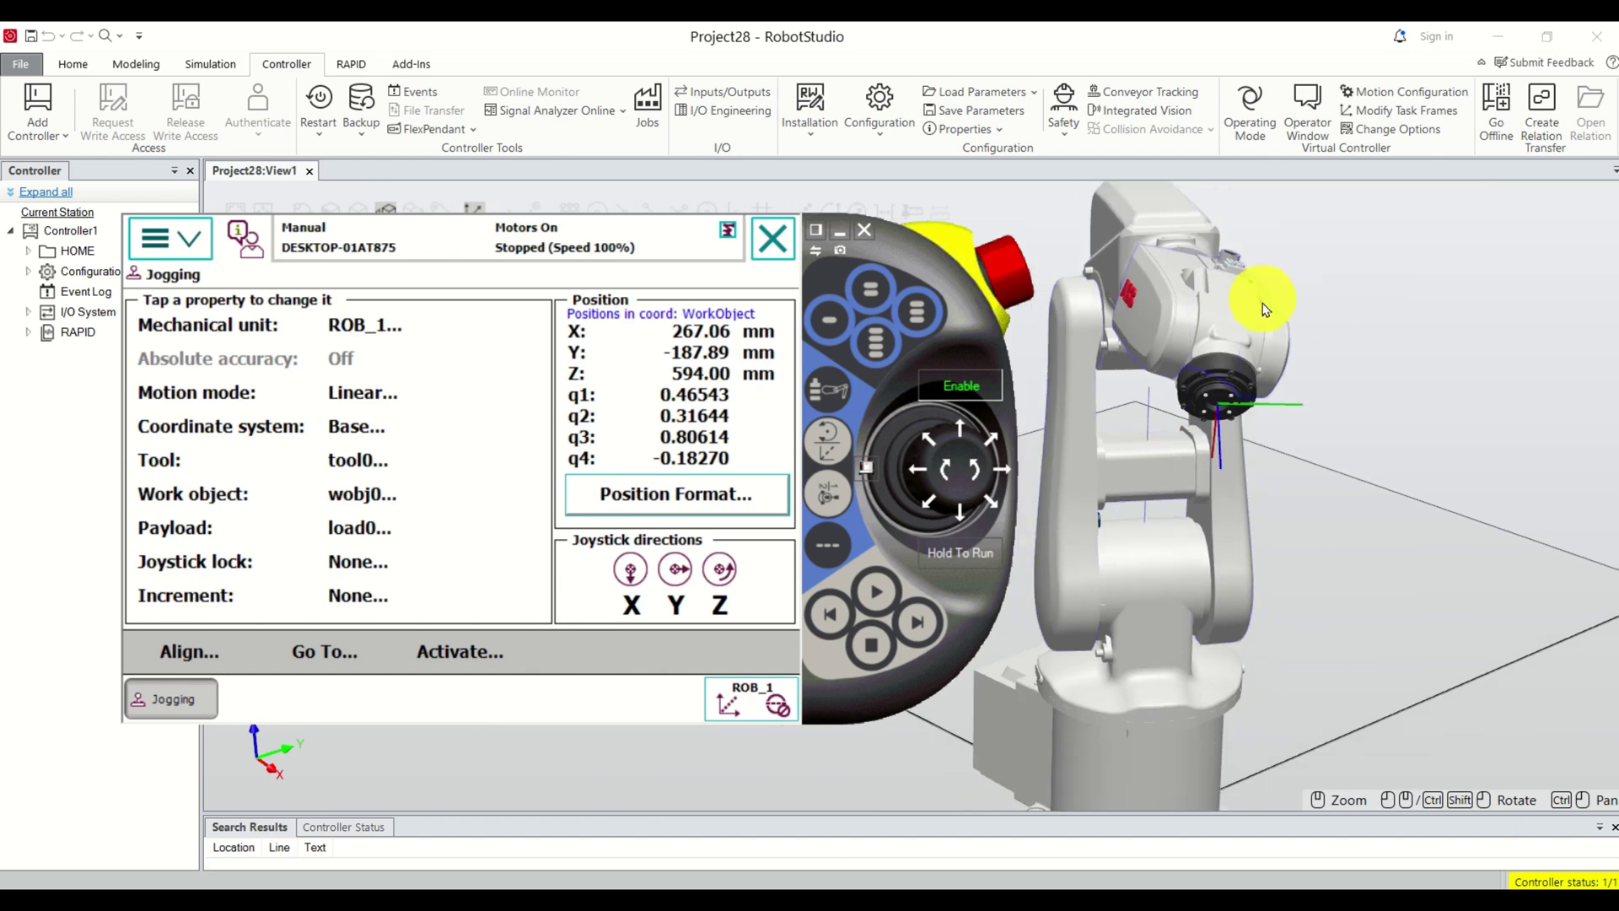
{"action": "scroll", "coordinate": [1256, 333], "scroll_direction": "up", "scroll_amount": 3}
{"action": "scroll", "coordinate": [1190, 452], "scroll_direction": "up", "scroll_amount": 4}
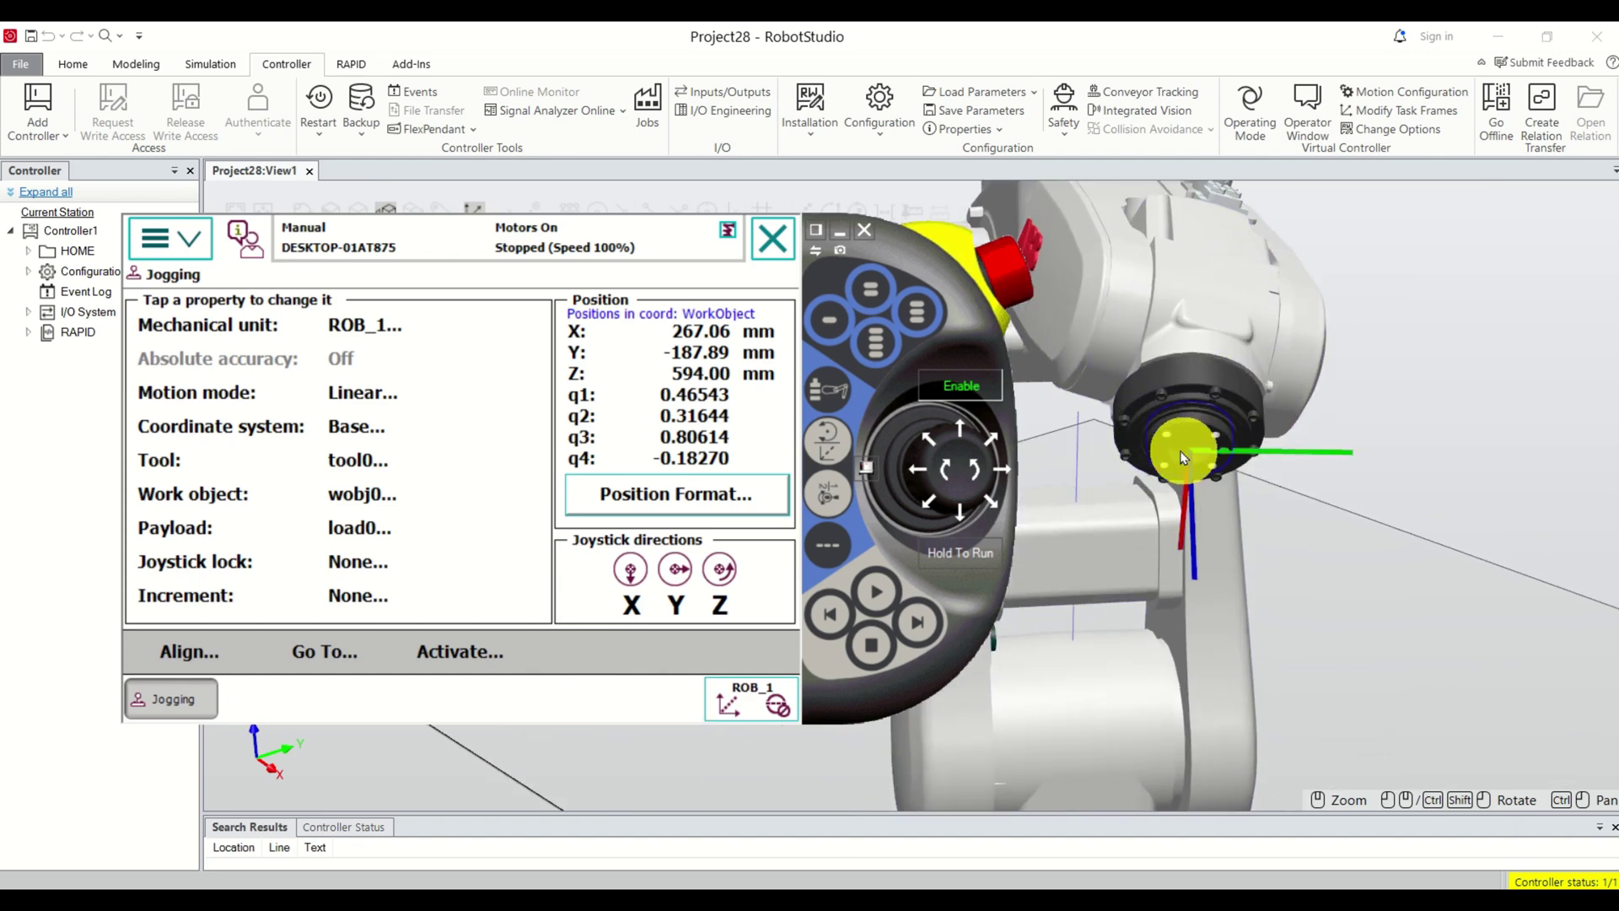
{"action": "scroll", "coordinate": [1197, 453], "scroll_direction": "down", "scroll_amount": 5}
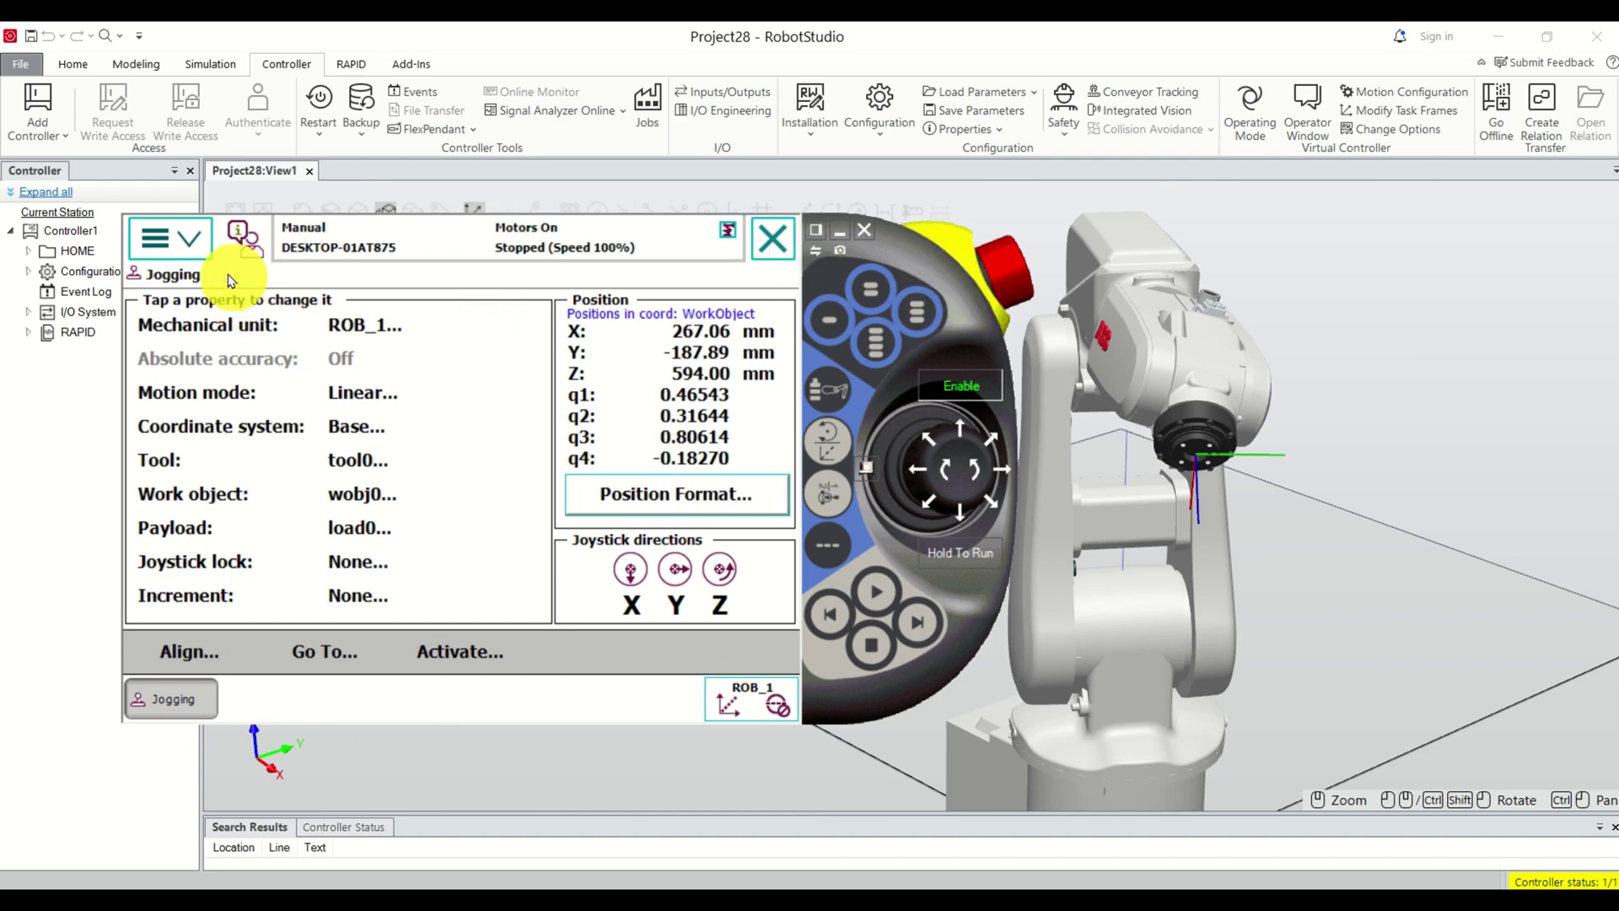
{"action": "left_click", "coordinate": [190, 255]}
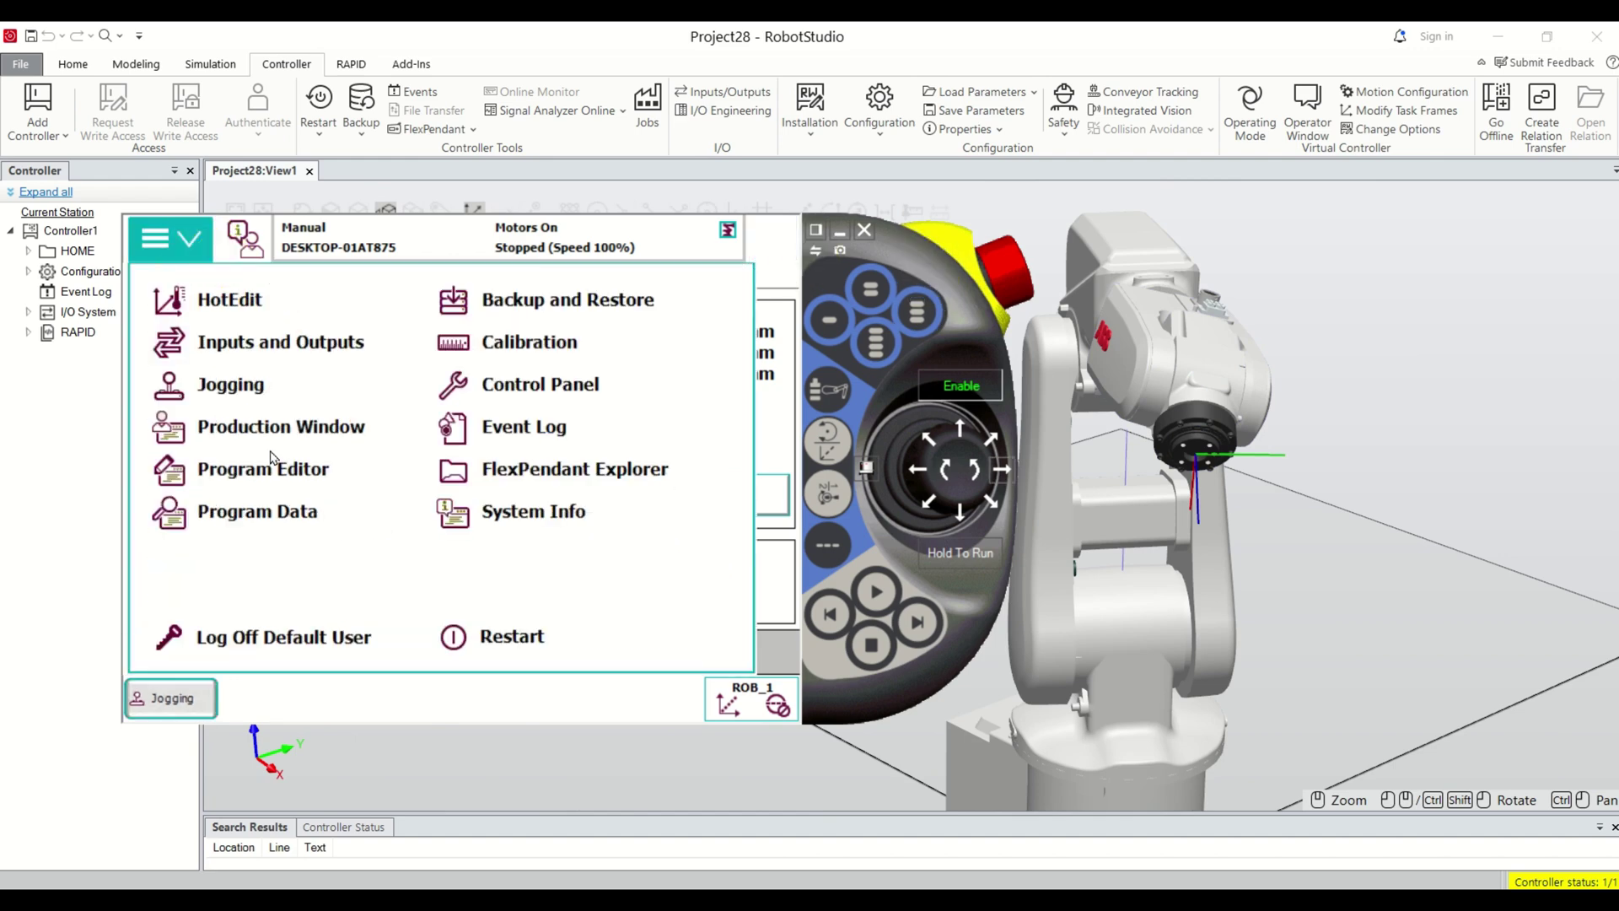
{"action": "left_click", "coordinate": [256, 516]}
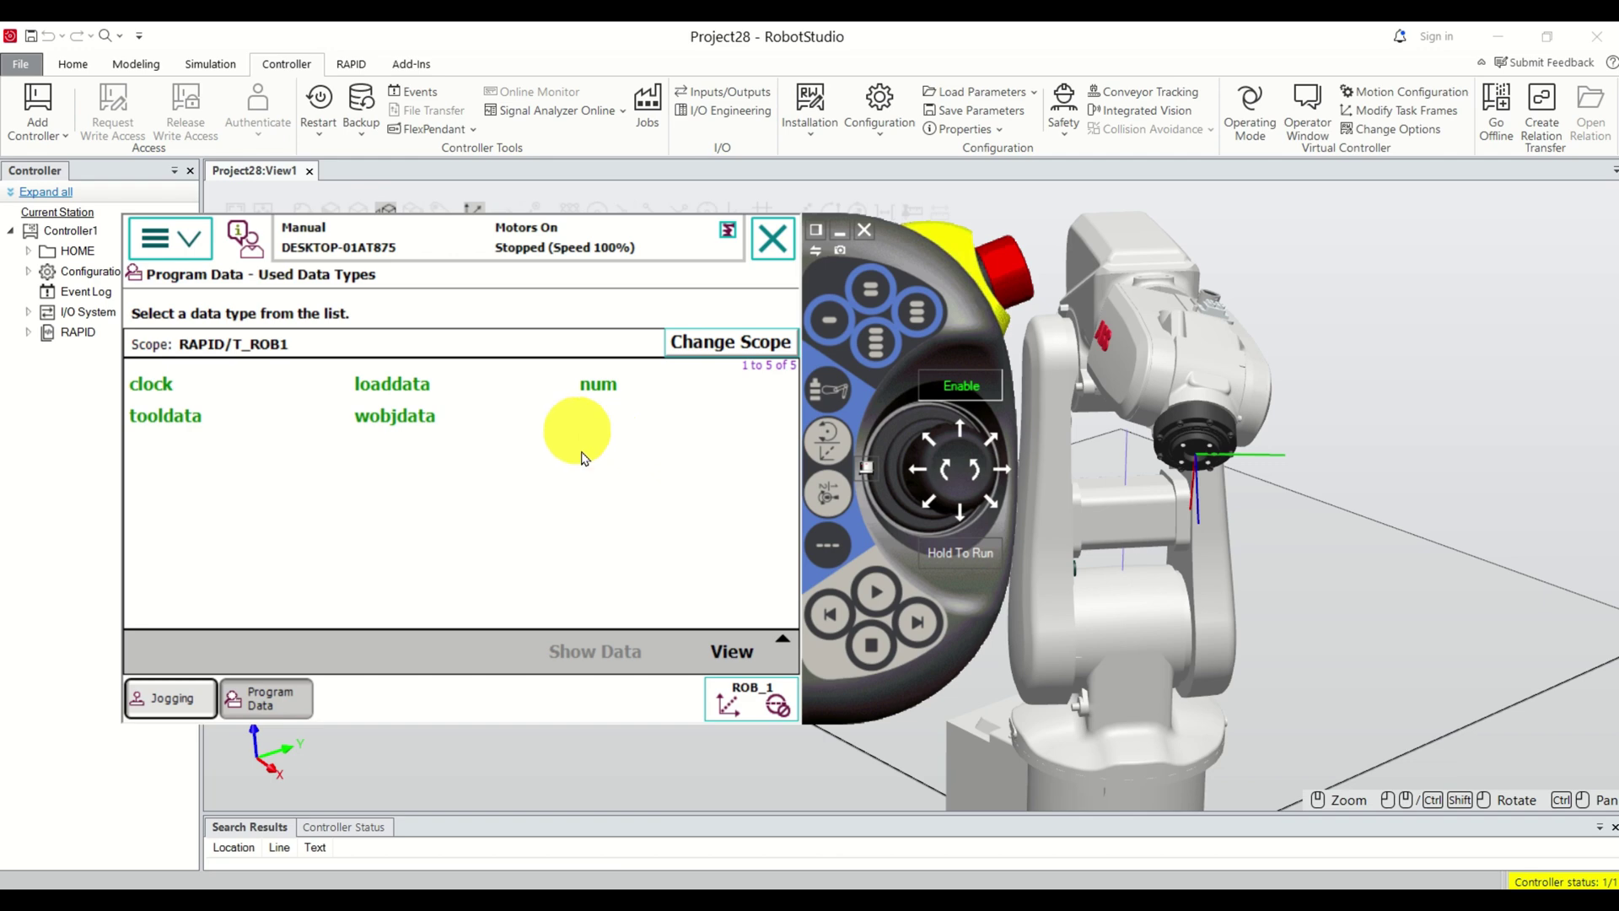
- Switch the Program Data list from the used data types to all data types
{"action": "left_click", "coordinate": [732, 651]}
{"action": "left_click", "coordinate": [730, 589]}
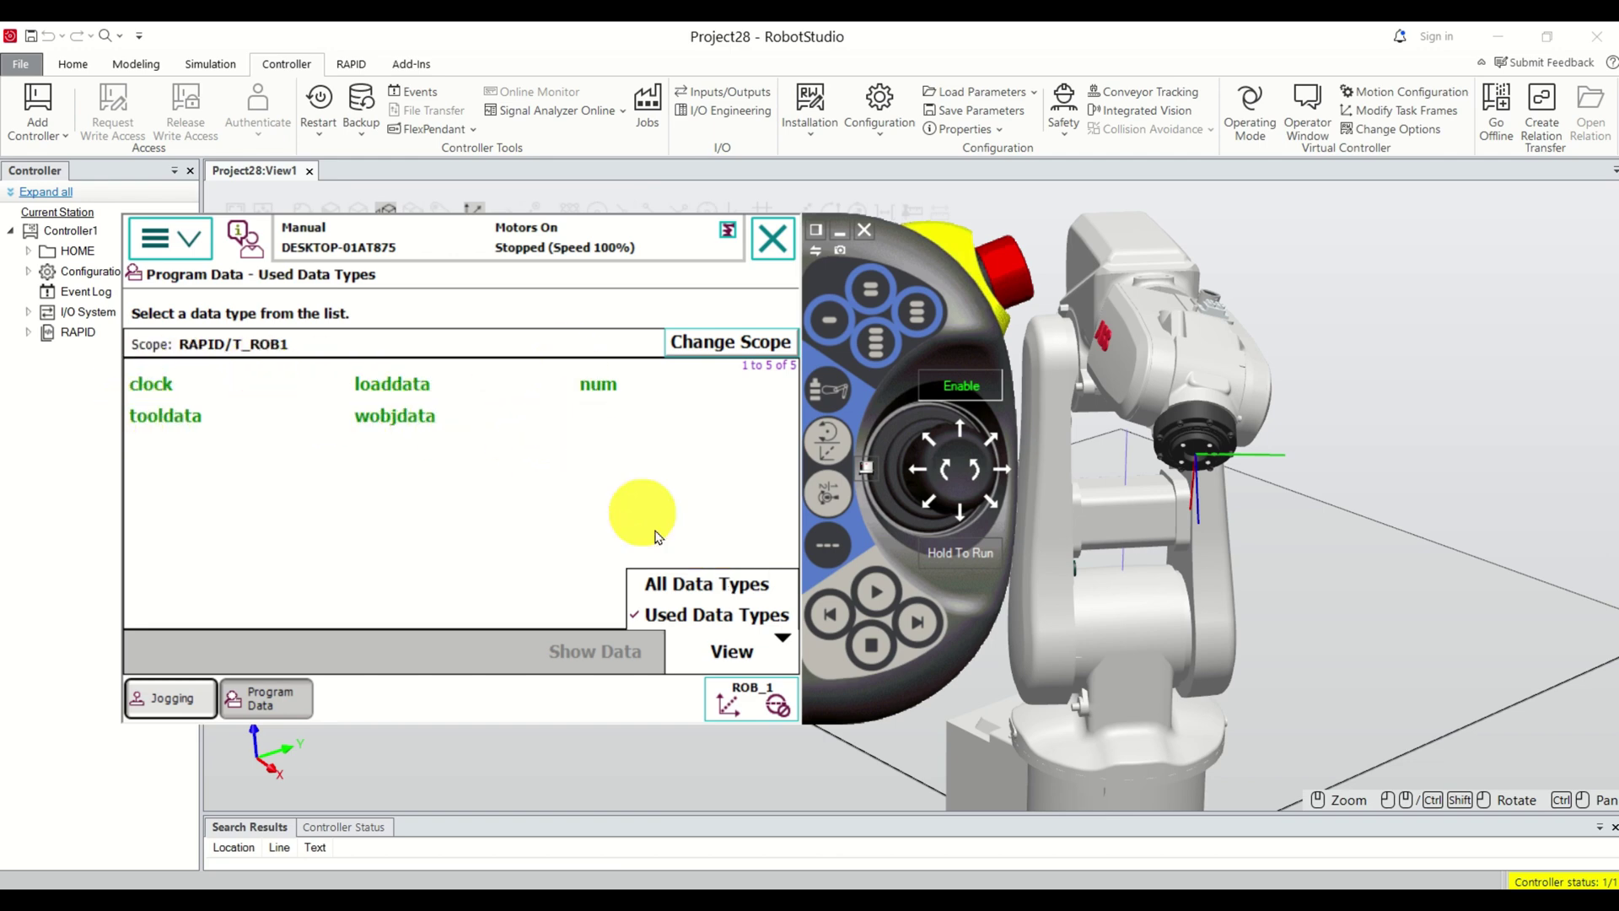
{"action": "left_click", "coordinate": [702, 586]}
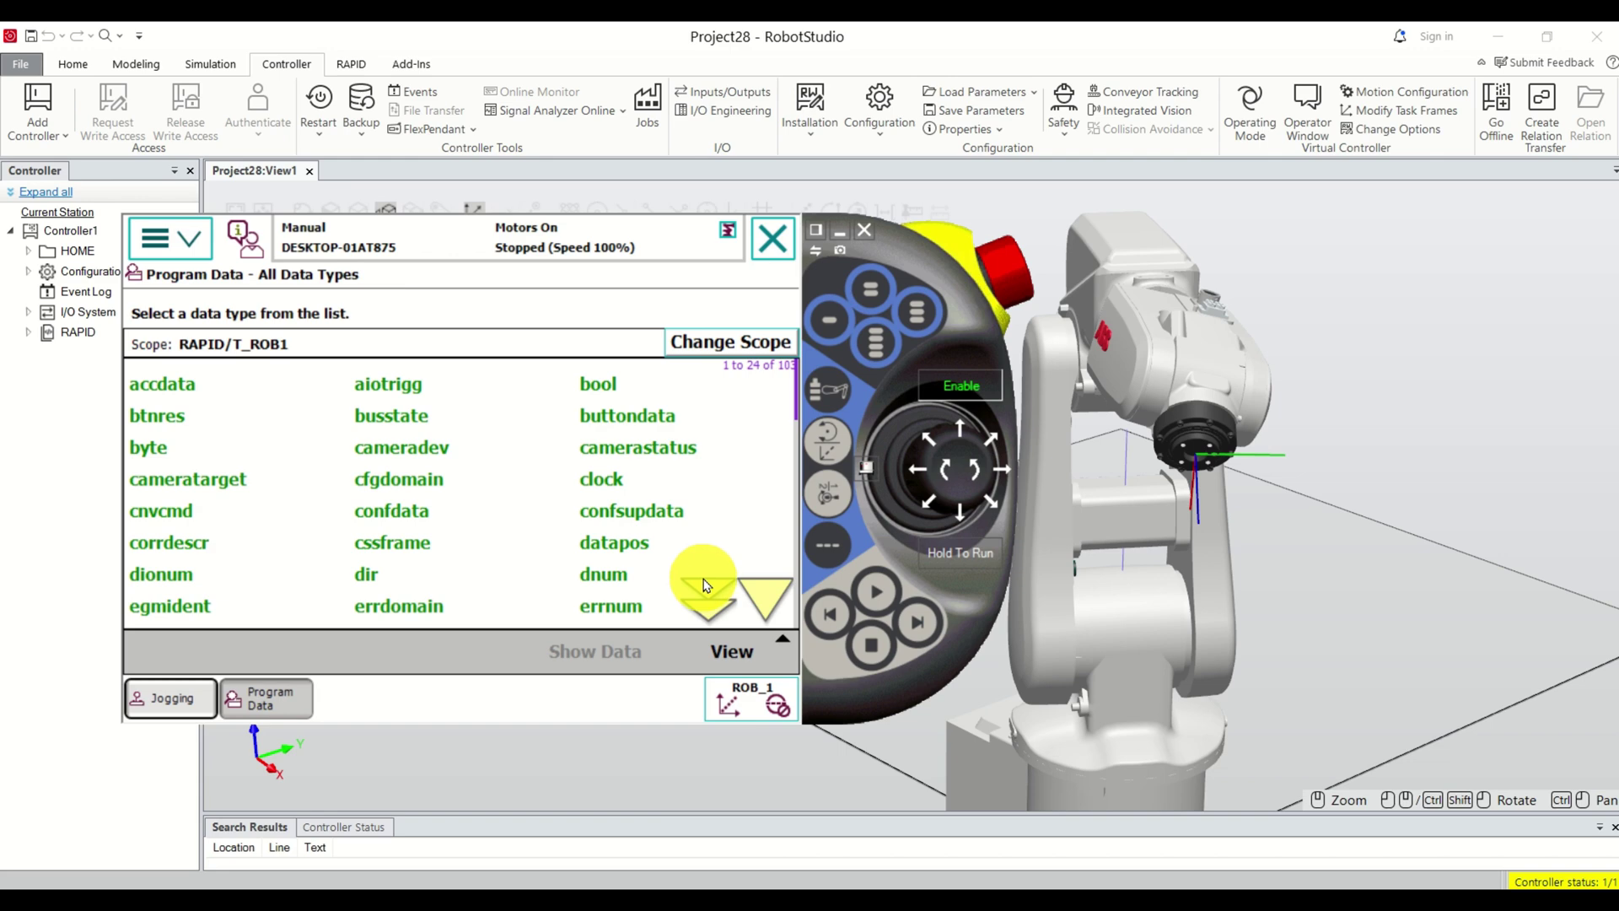
- Find the robtarget data type in the full list and show its data
{"action": "left_click", "coordinate": [757, 604]}
{"action": "left_click", "coordinate": [757, 604]}
{"action": "left_click", "coordinate": [757, 604]}
{"action": "left_click", "coordinate": [757, 604]}
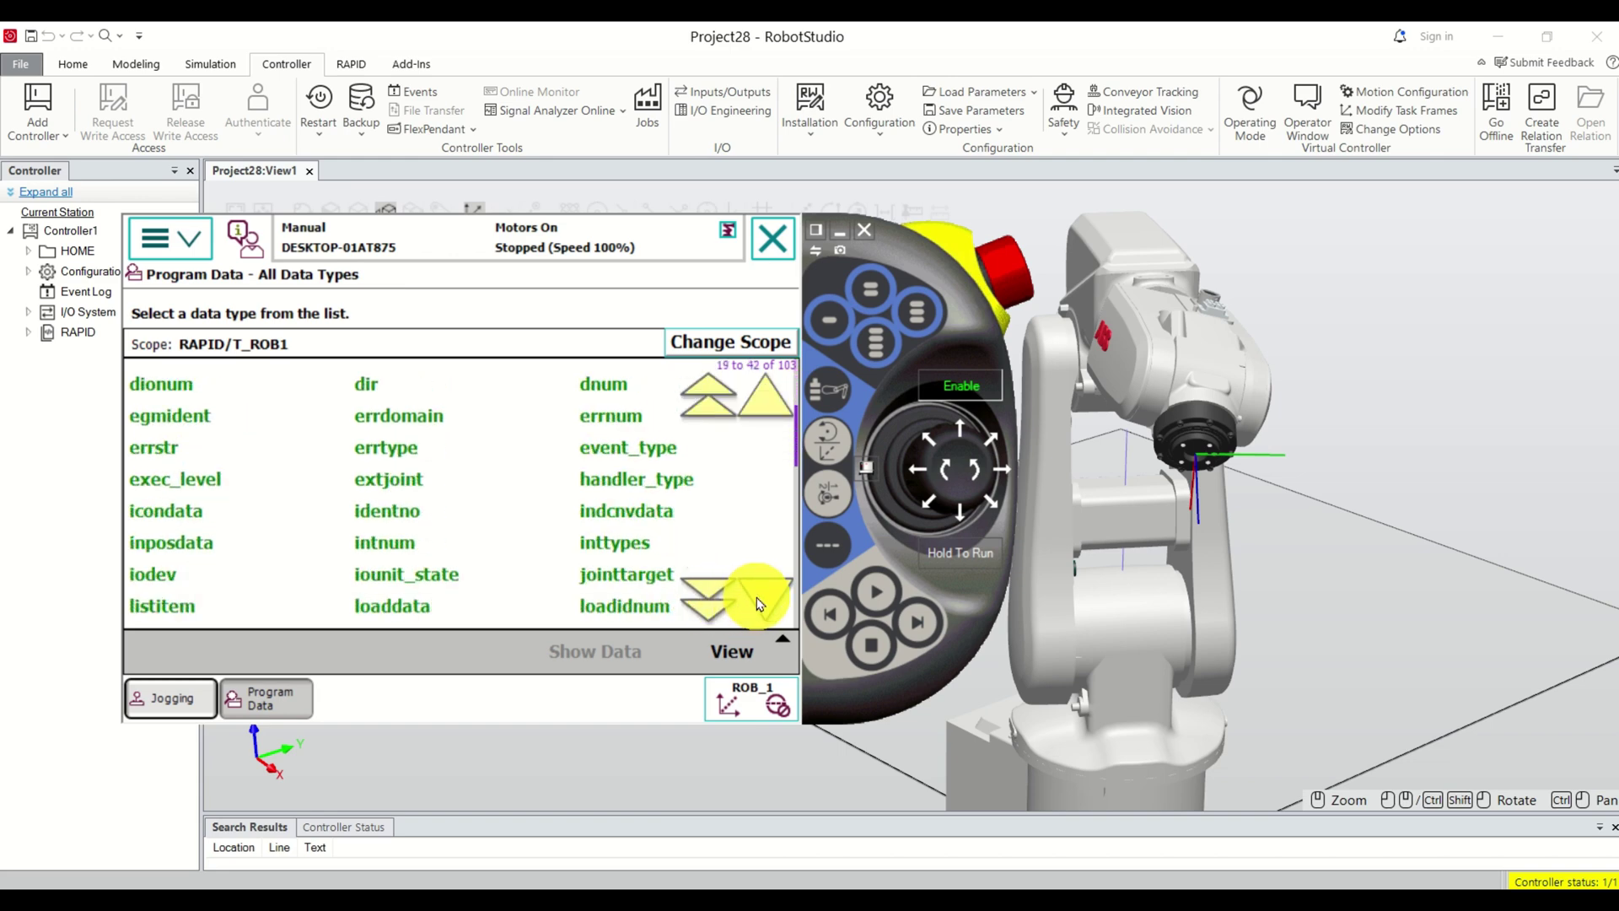
{"action": "left_click", "coordinate": [757, 604]}
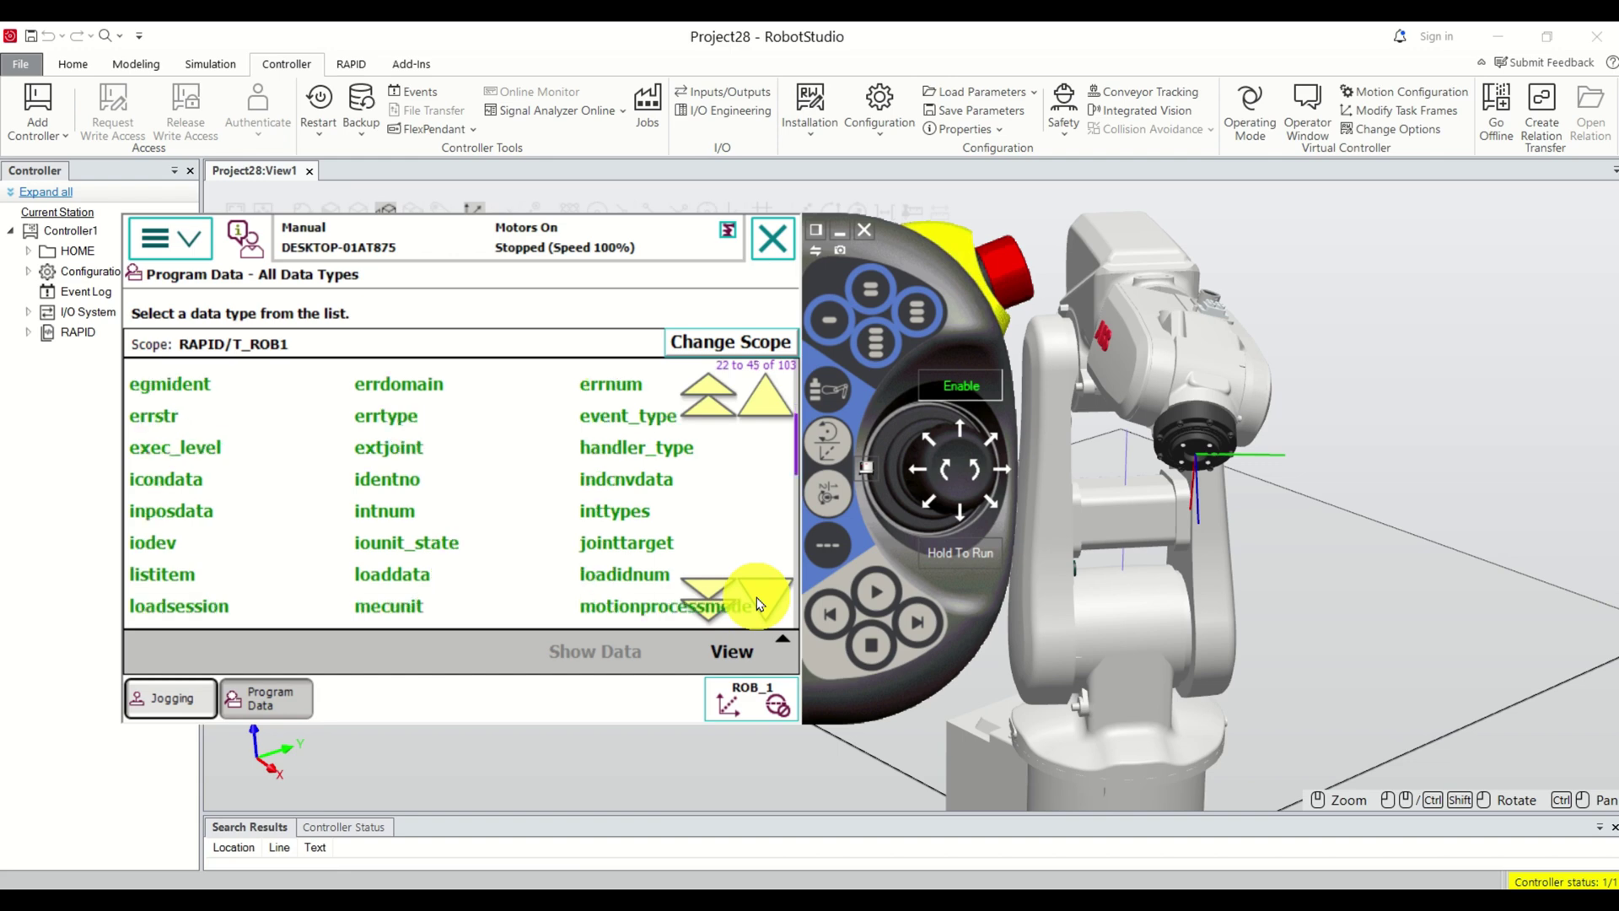
{"action": "left_click", "coordinate": [757, 604]}
{"action": "left_click", "coordinate": [757, 604]}
{"action": "left_click", "coordinate": [757, 603]}
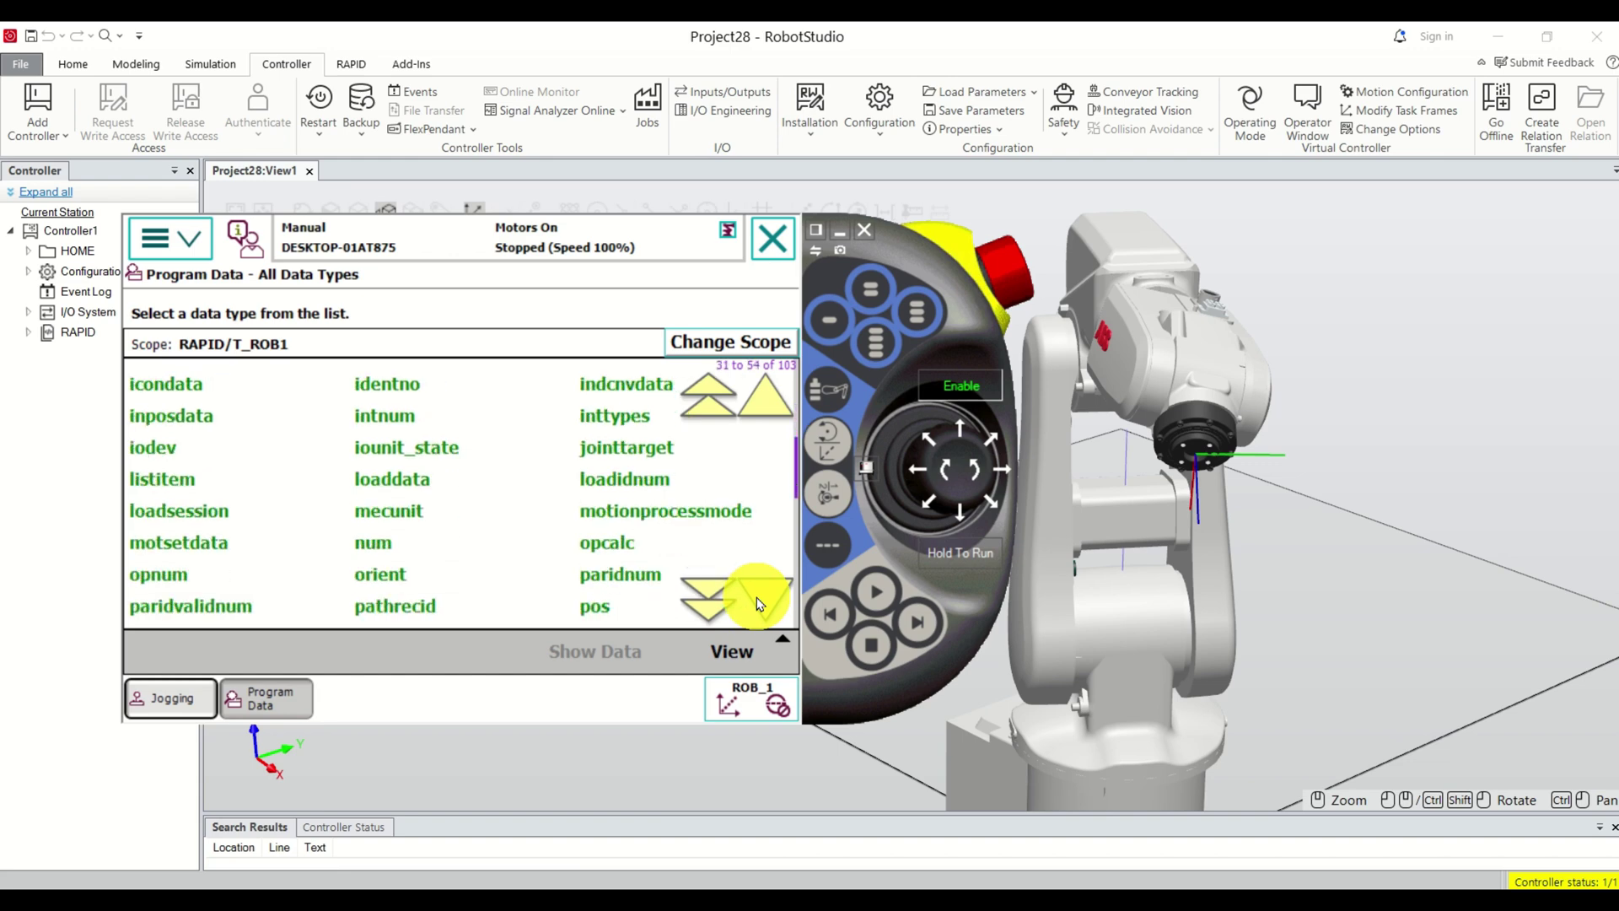
{"action": "left_click", "coordinate": [758, 604]}
{"action": "left_click", "coordinate": [757, 604]}
{"action": "left_click", "coordinate": [757, 604]}
{"action": "left_click", "coordinate": [757, 604]}
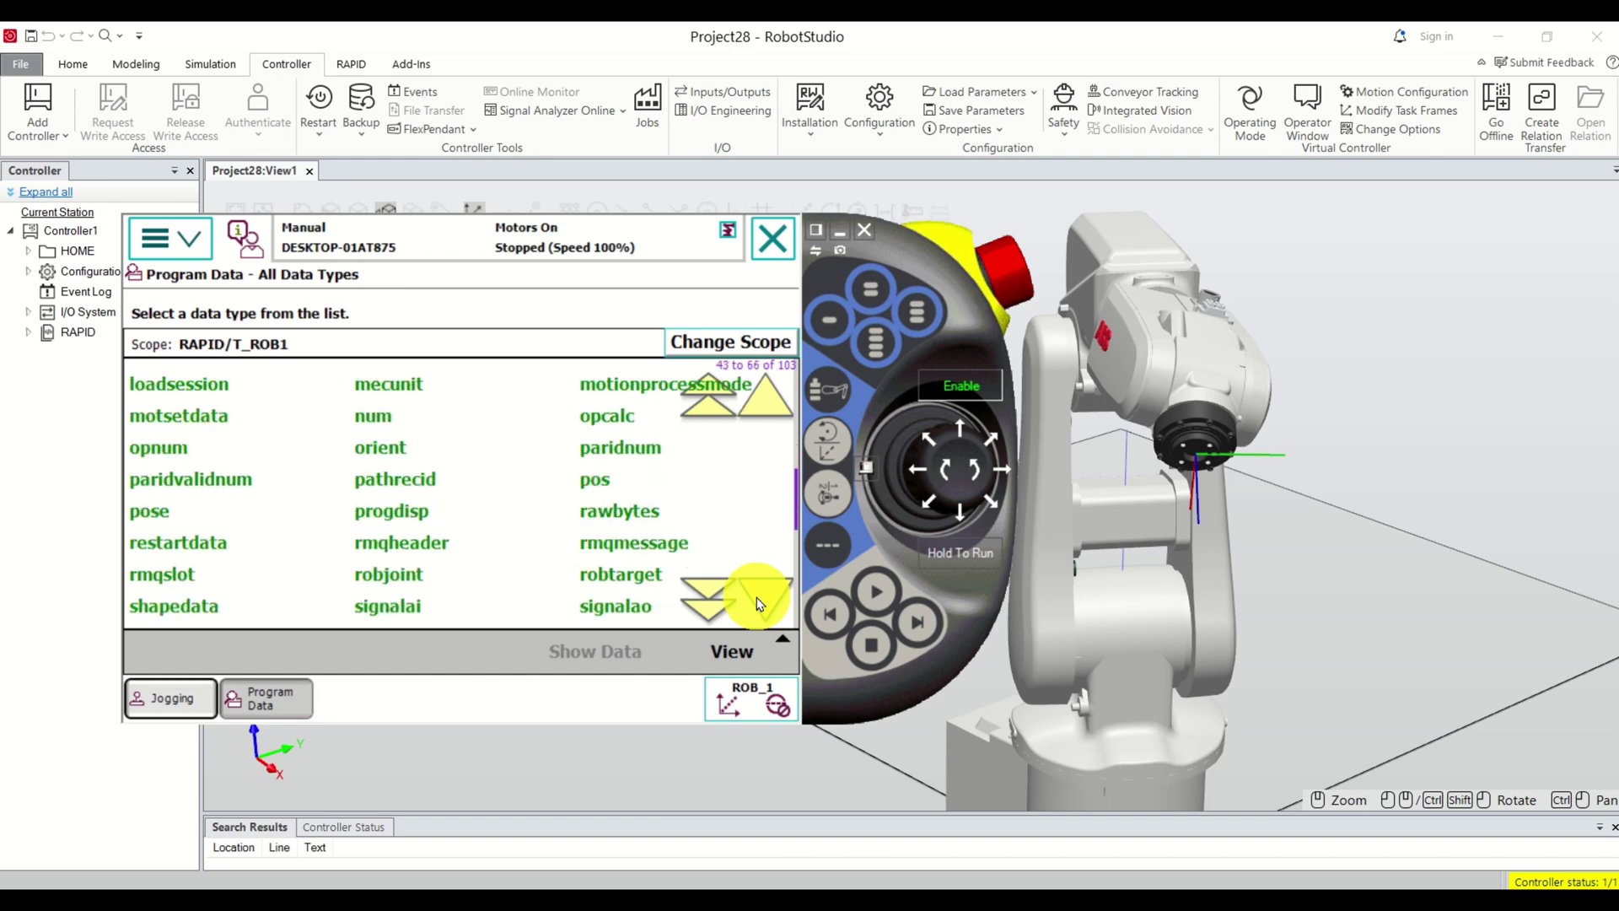
{"action": "left_click", "coordinate": [628, 581]}
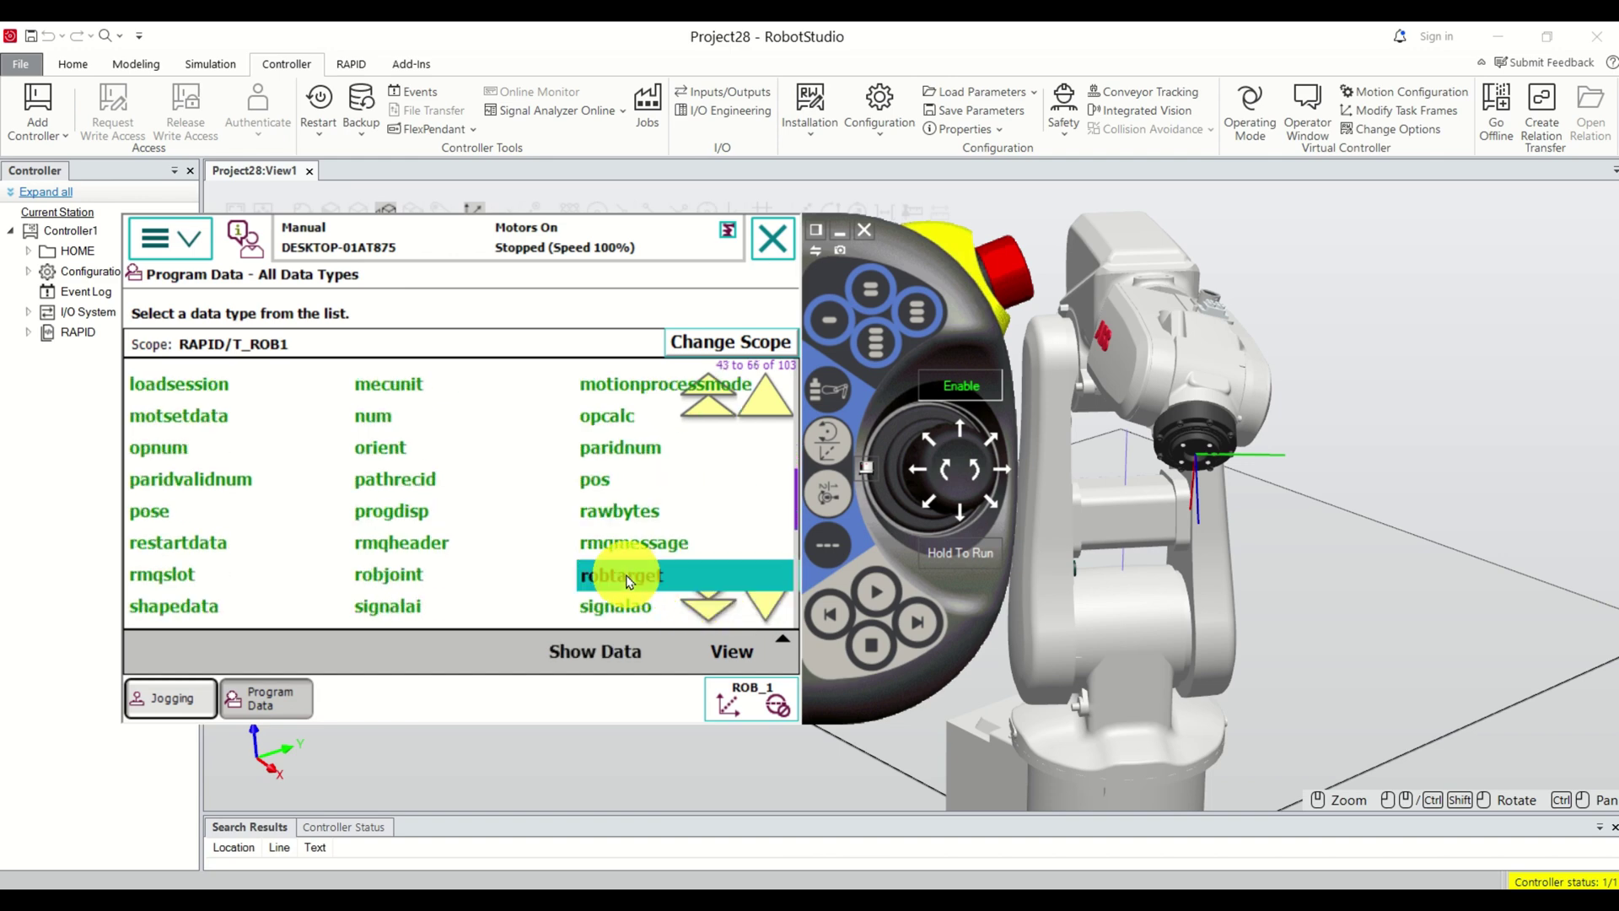
{"action": "left_click", "coordinate": [627, 580]}
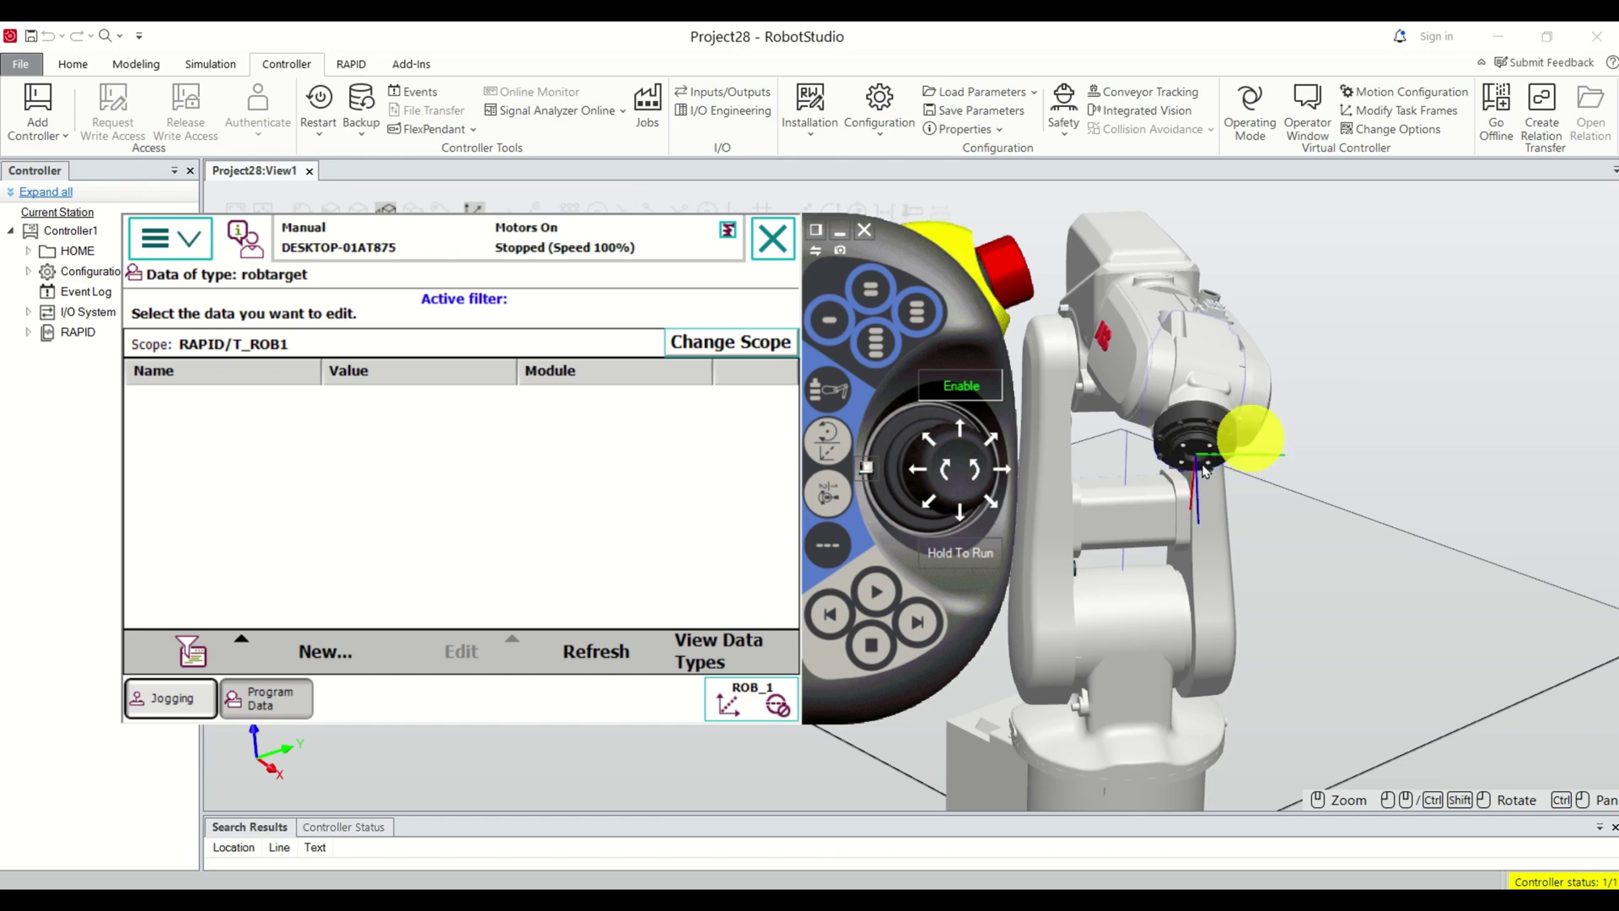
- Create a robtarget named point1 in Module1 at the robot's current flange position
{"action": "scroll", "coordinate": [1198, 462], "scroll_direction": "up", "scroll_amount": 5}
{"action": "scroll", "coordinate": [1181, 445], "scroll_direction": "down", "scroll_amount": 5}
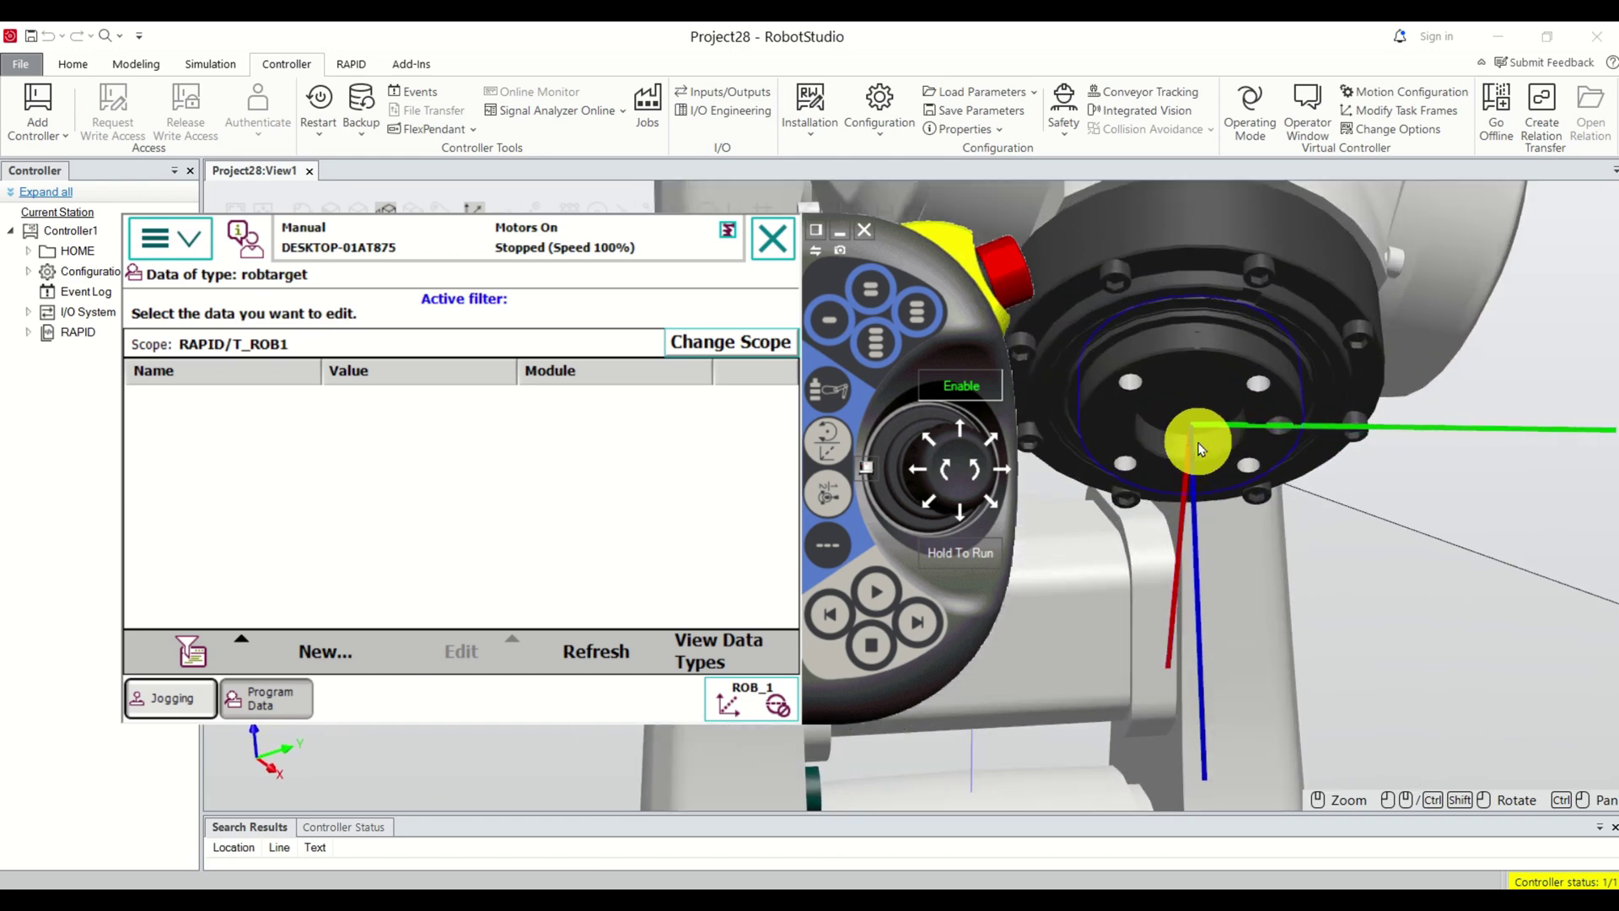
{"action": "scroll", "coordinate": [1190, 444], "scroll_direction": "down", "scroll_amount": 2}
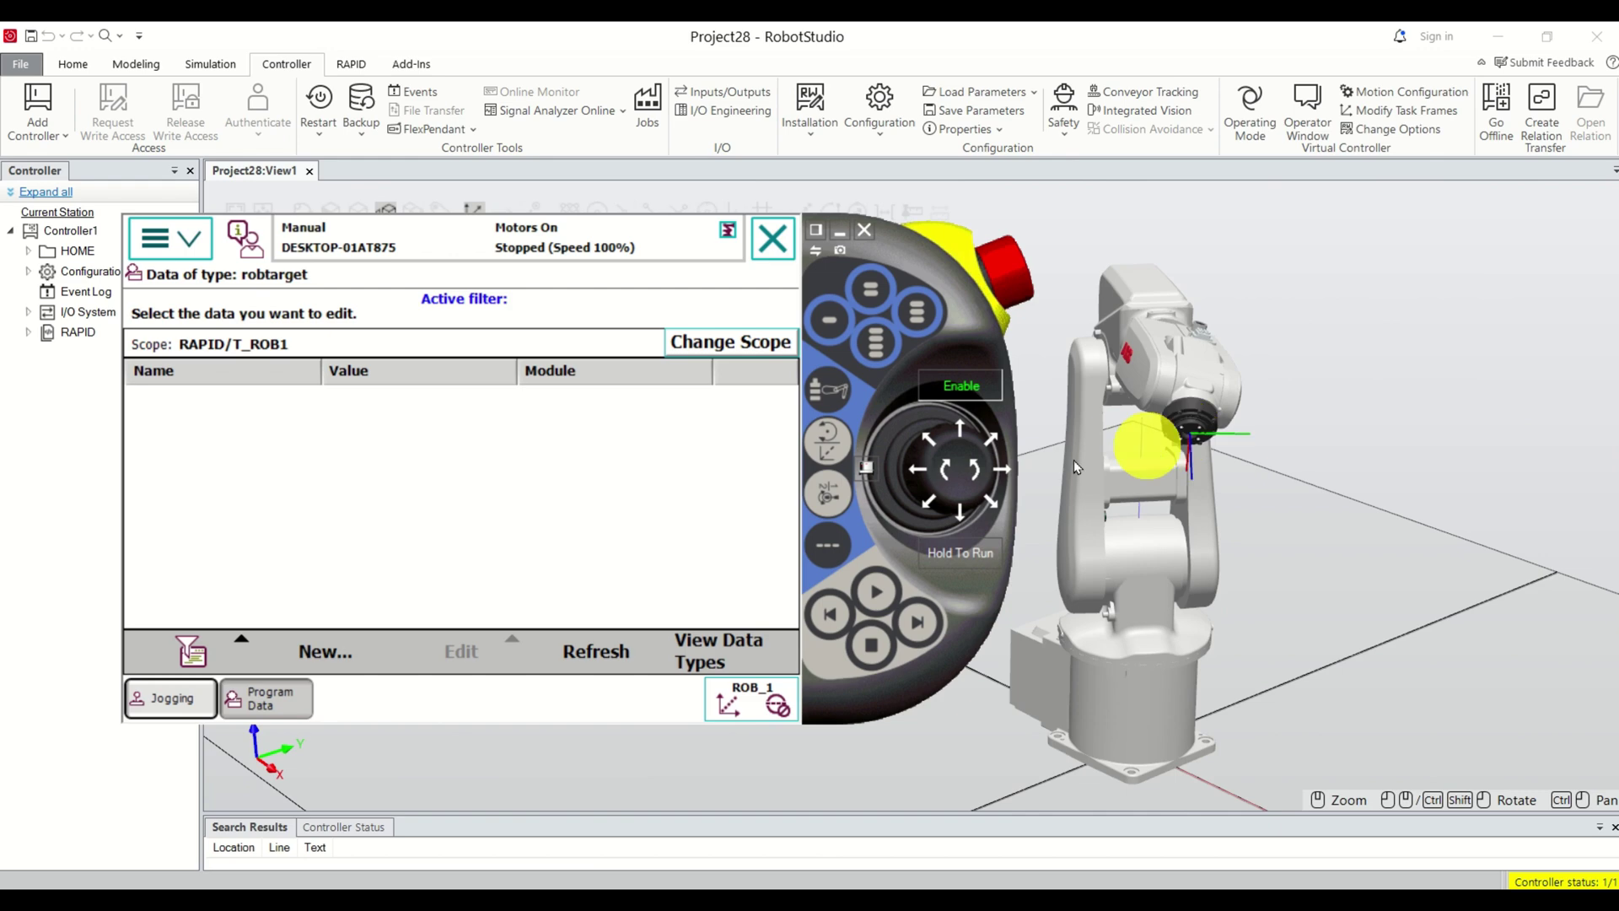
{"action": "left_click", "coordinate": [328, 651]}
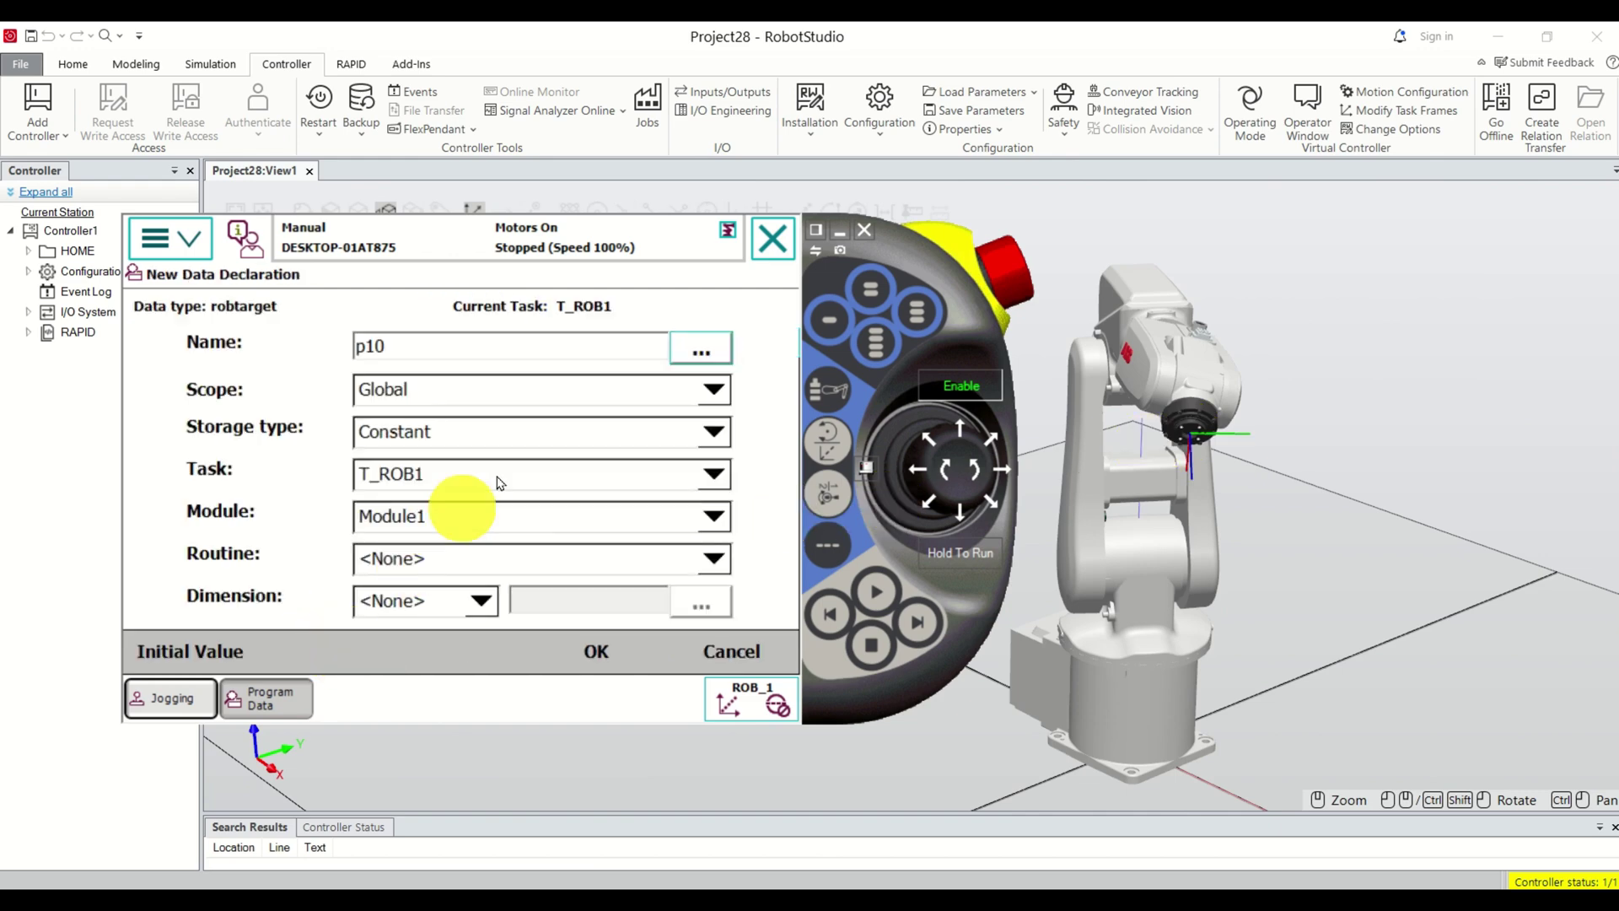
{"action": "double_click", "coordinate": [440, 342]}
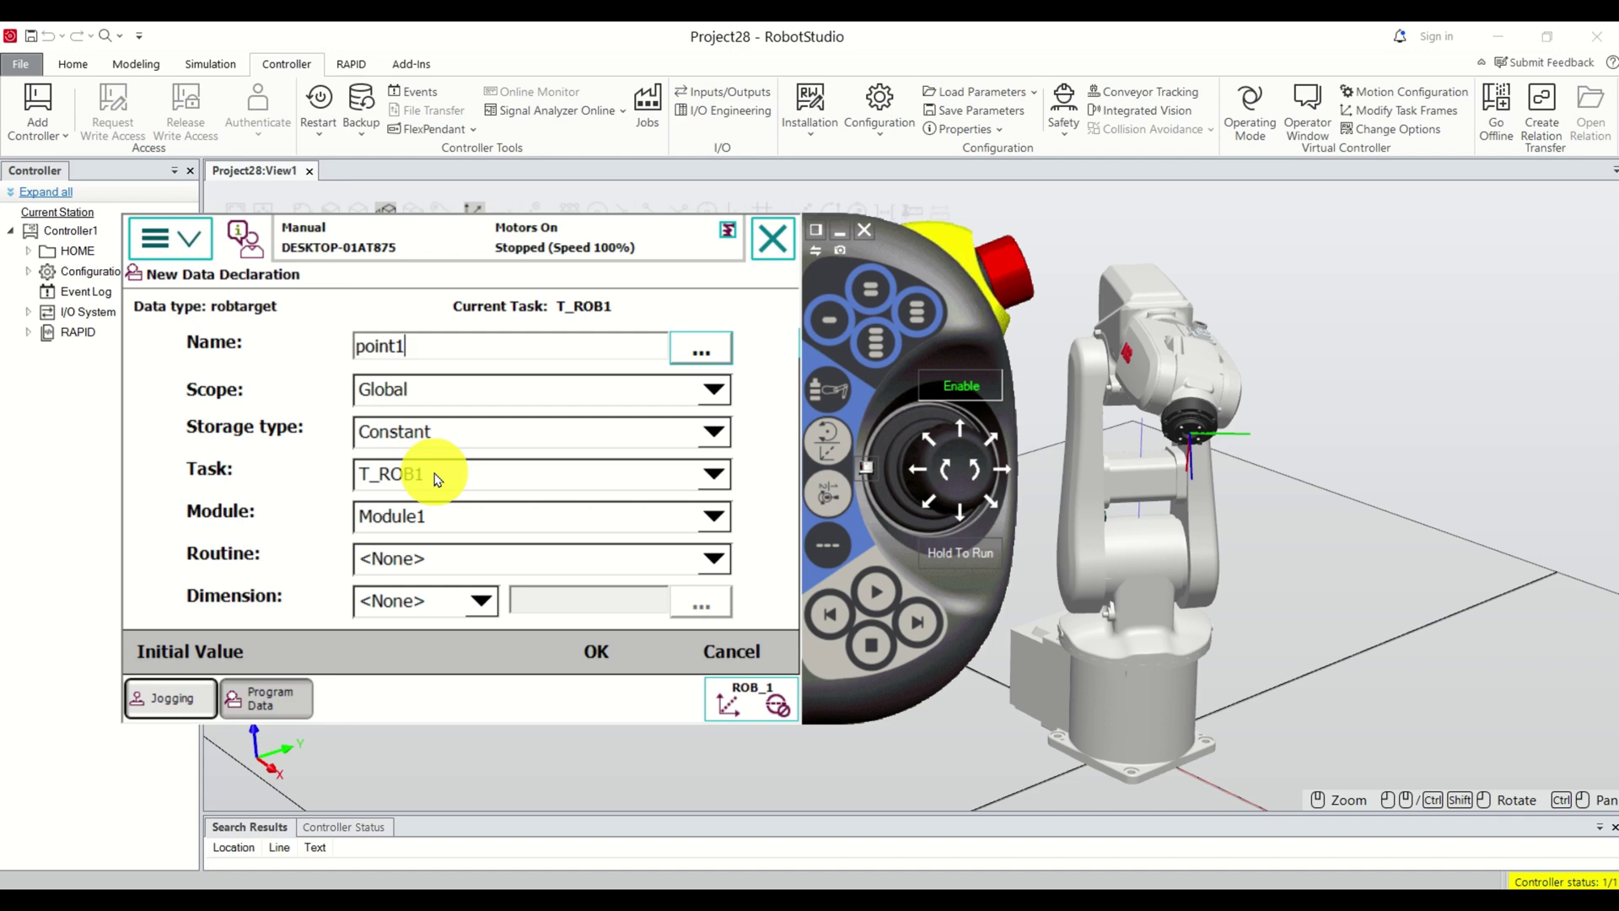
{"action": "left_click", "coordinate": [597, 653]}
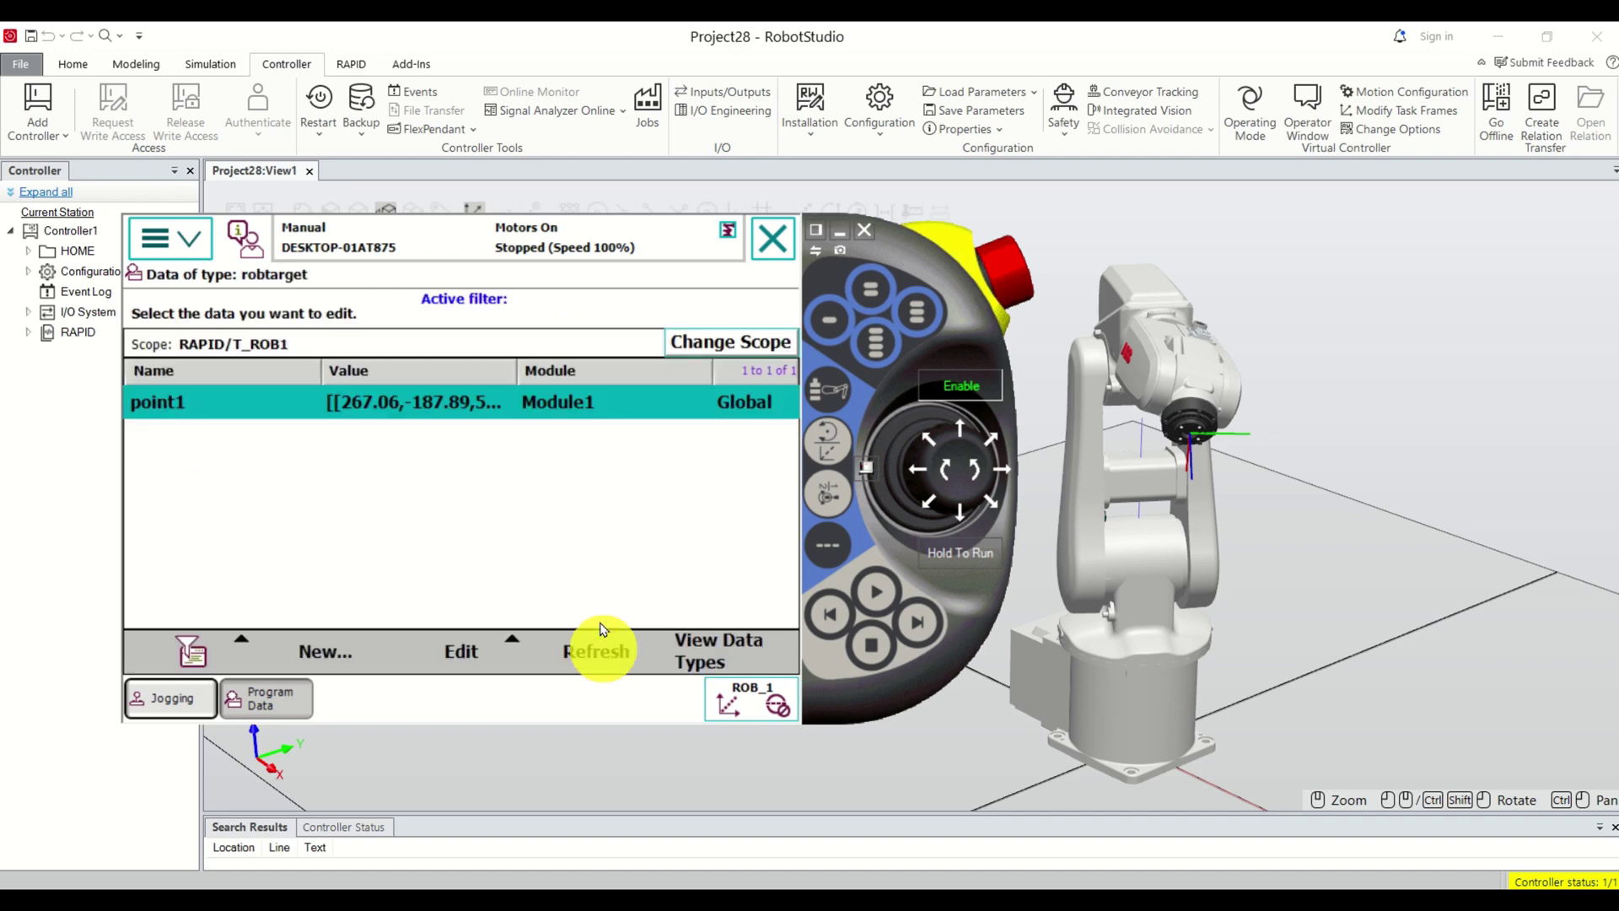
- Compare point1's stored x, y and z values with the robot's current jogging position, keeping the values as they are
{"action": "left_click", "coordinate": [406, 410]}
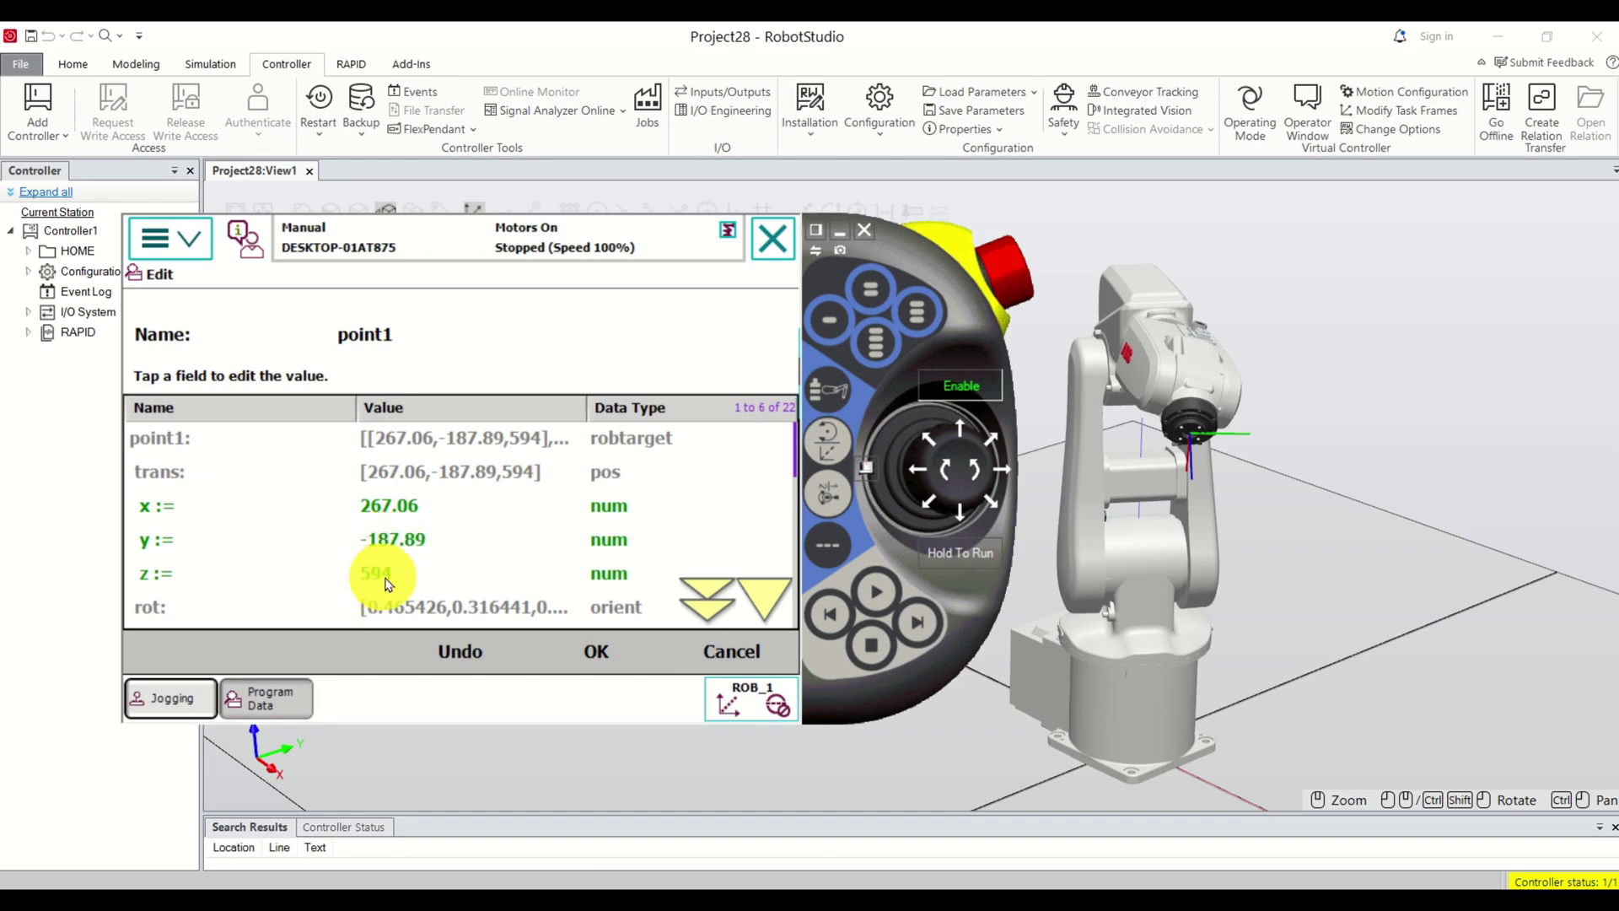
{"action": "scroll", "coordinate": [1178, 441], "scroll_direction": "up", "scroll_amount": 5}
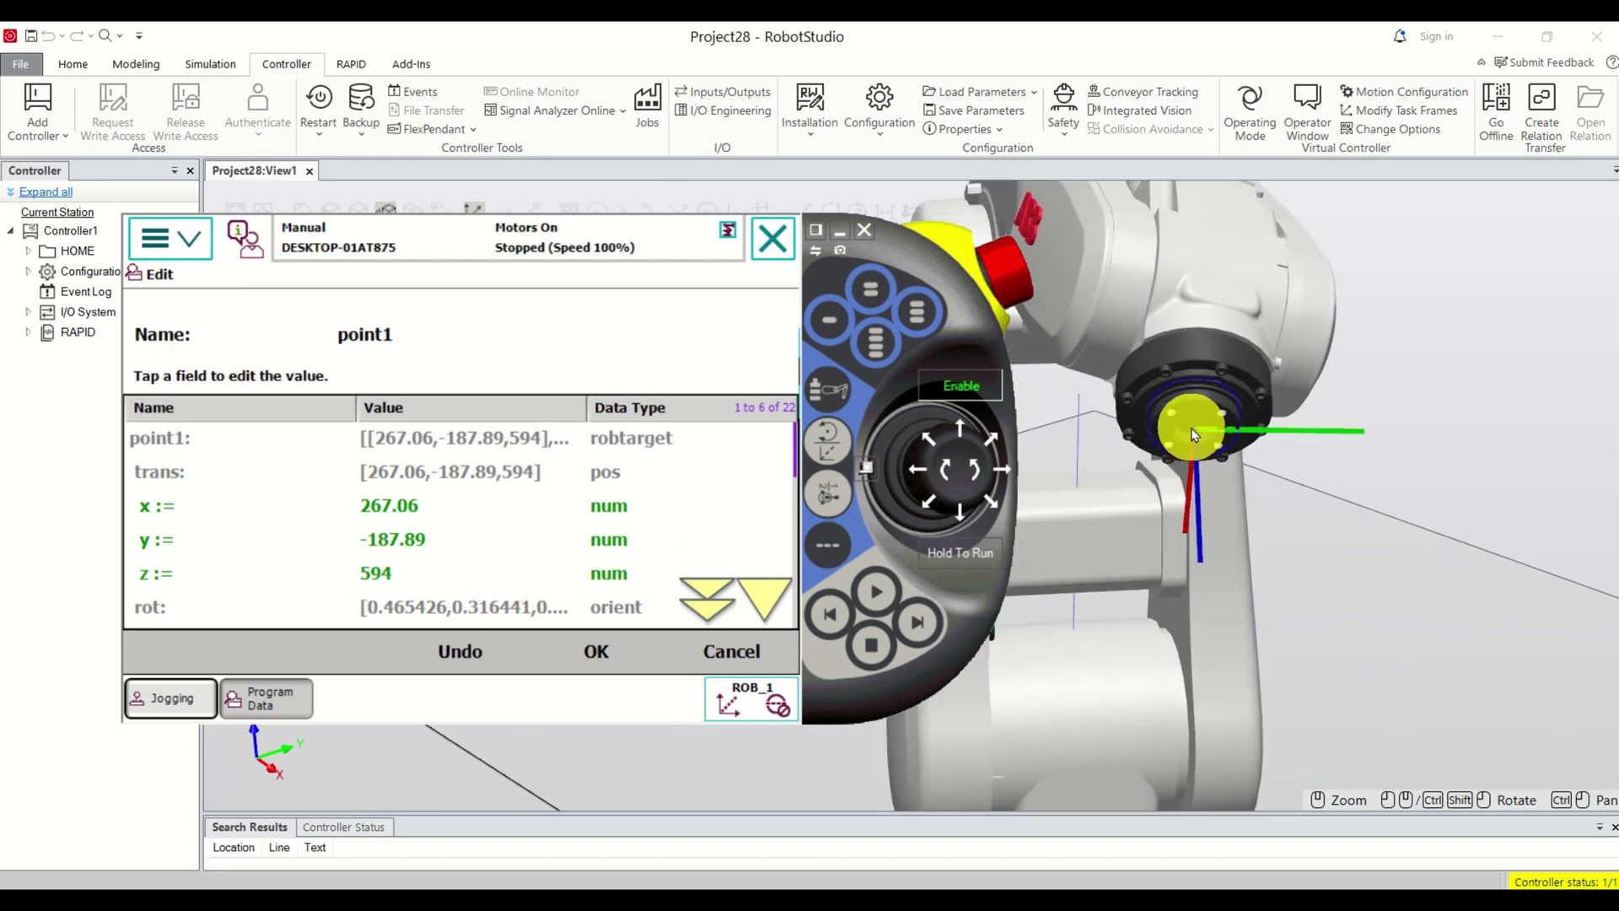
{"action": "scroll", "coordinate": [1191, 427], "scroll_direction": "down", "scroll_amount": 5}
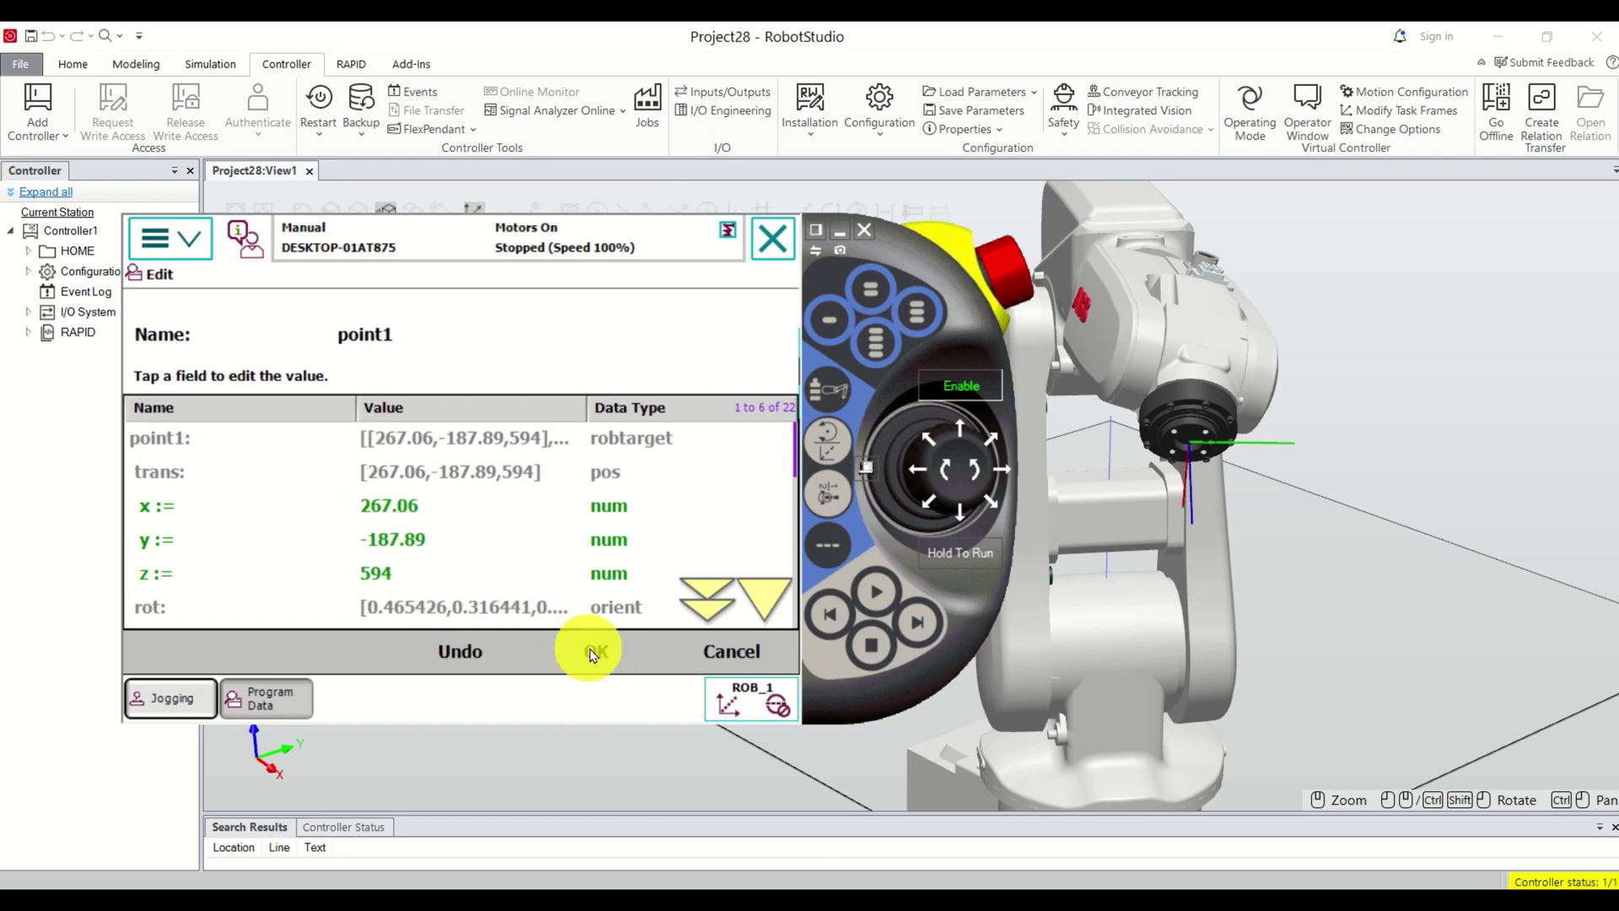
{"action": "left_click", "coordinate": [186, 705]}
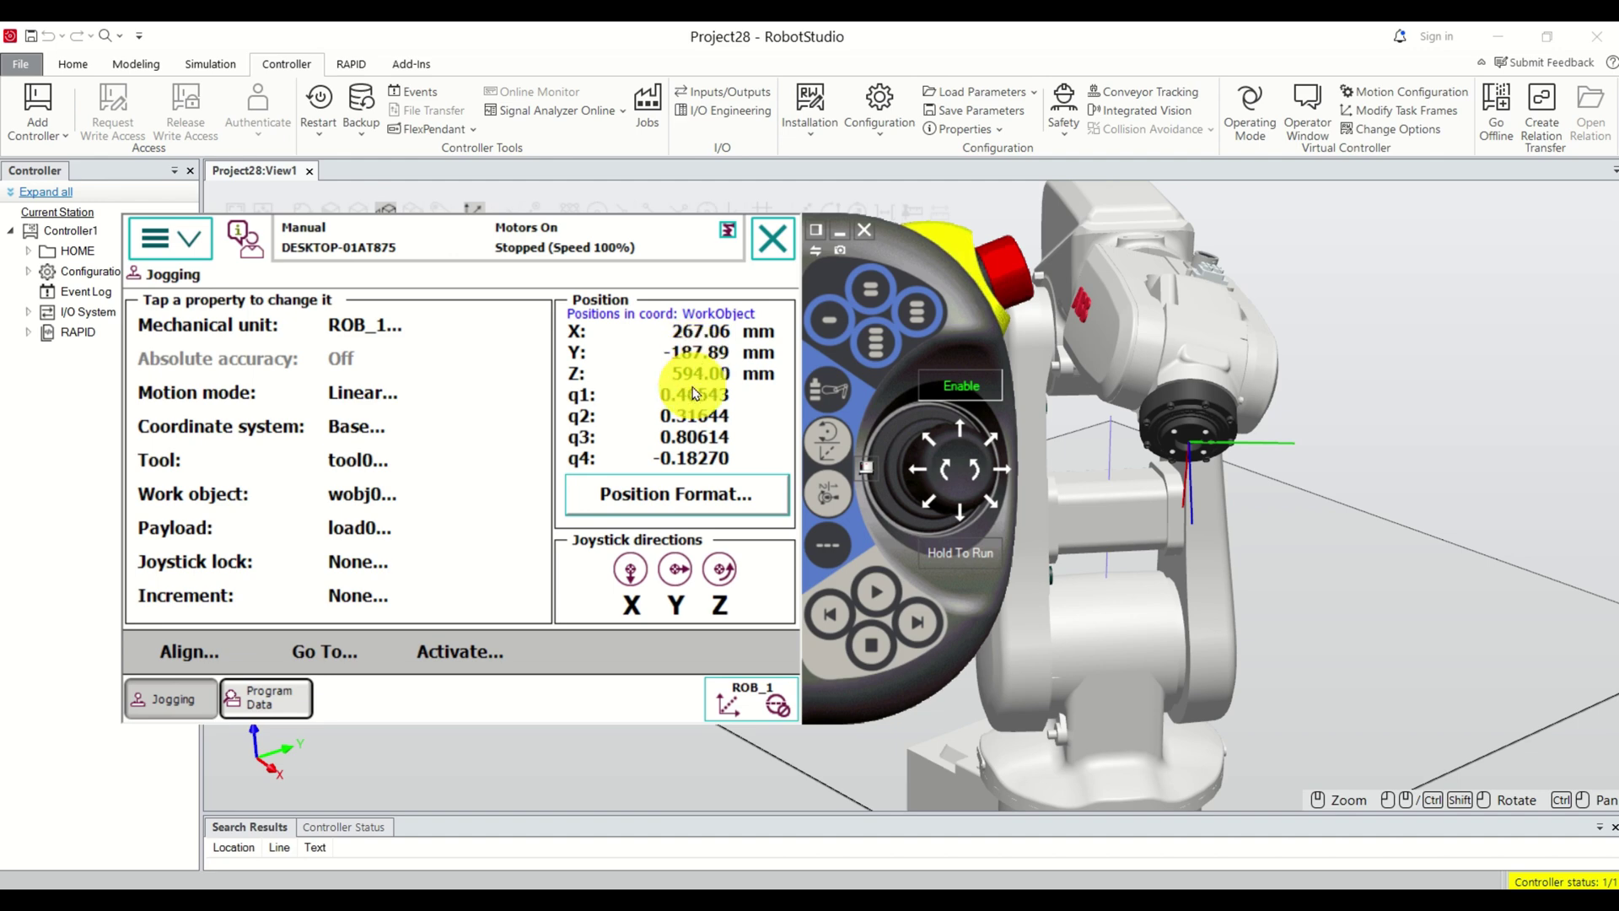
{"action": "left_click", "coordinate": [270, 685]}
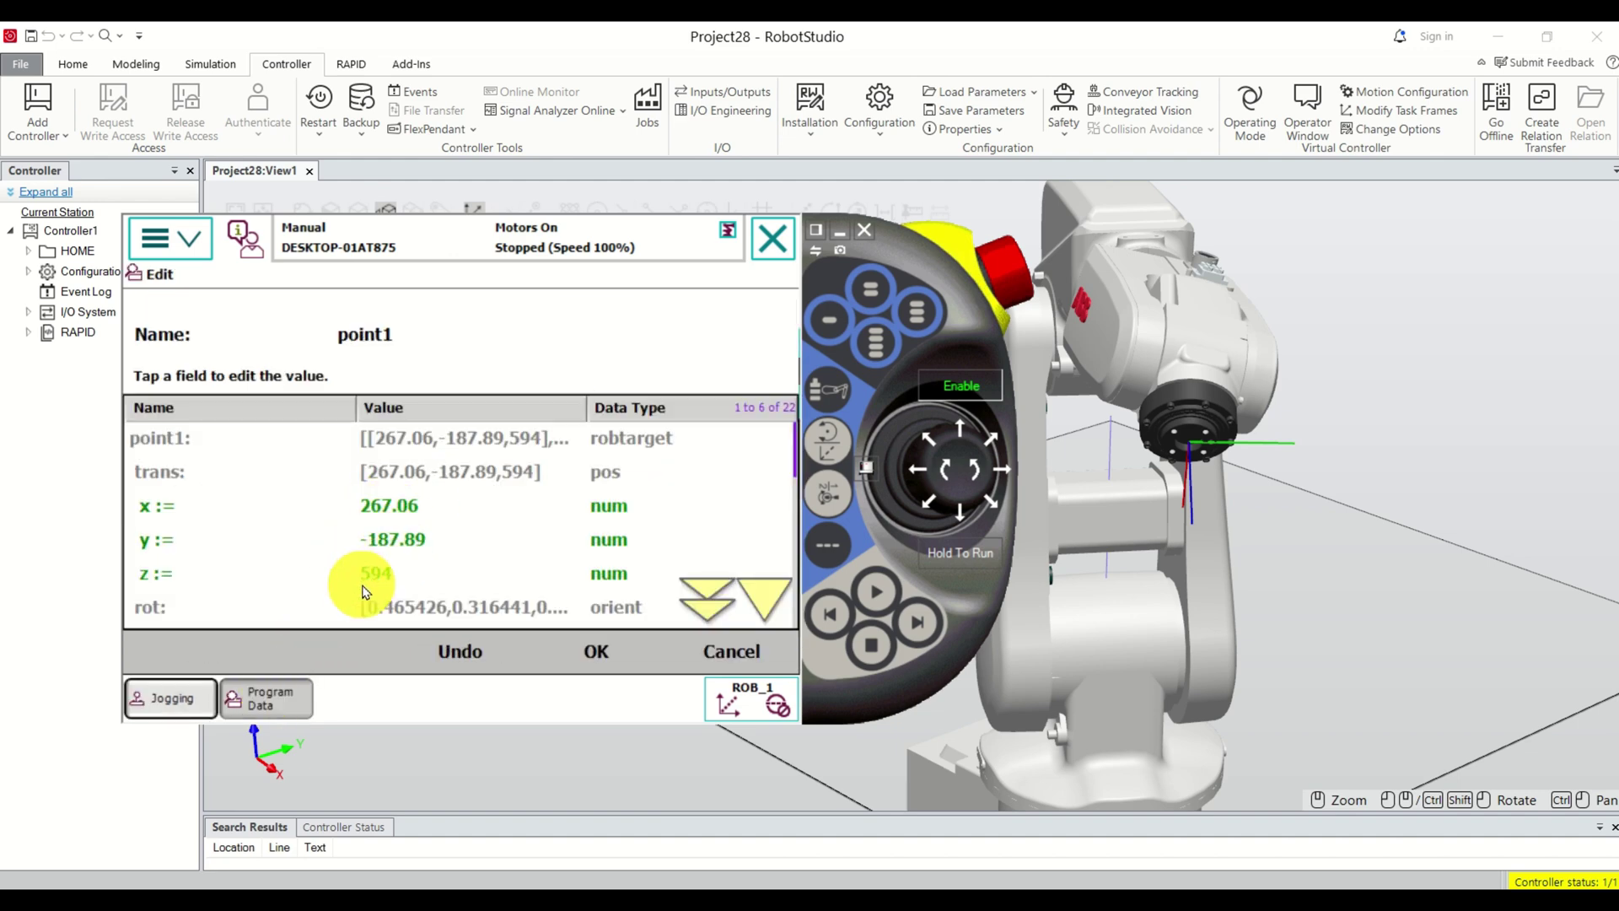
{"action": "left_click", "coordinate": [172, 697]}
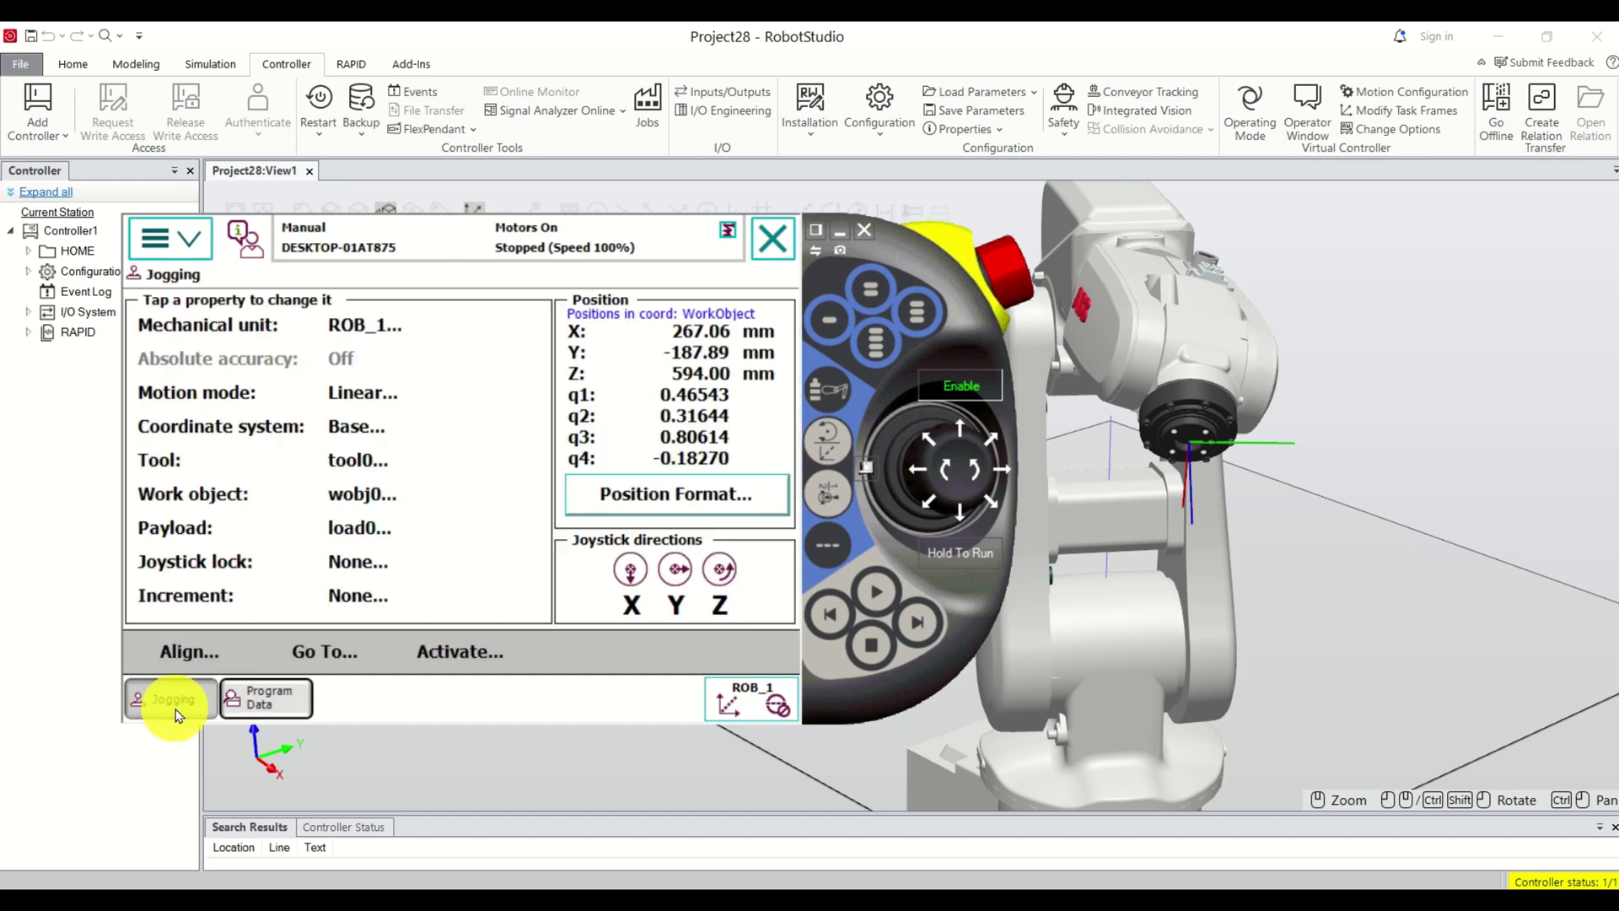
{"action": "left_click", "coordinate": [268, 698]}
{"action": "left_click", "coordinate": [598, 654]}
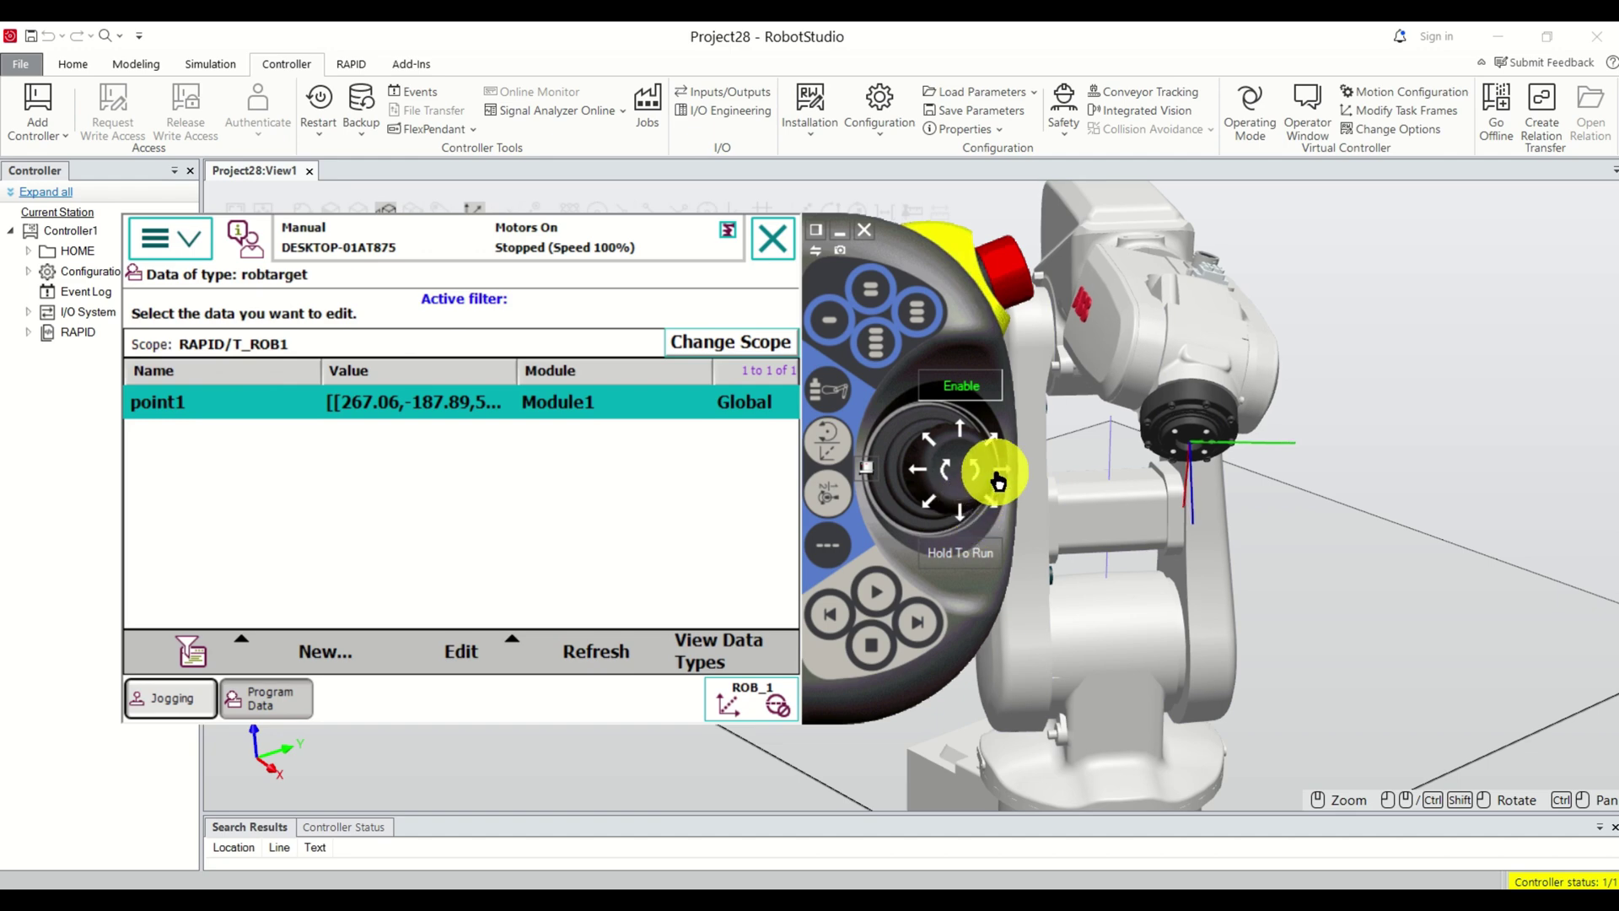
- Jog the robot linearly away from point1 to about X 396 mm, Y -74 mm, and check the position in Jogging
{"action": "left_click_drag", "start_coordinate": [998, 482], "coordinate": [966, 522]}
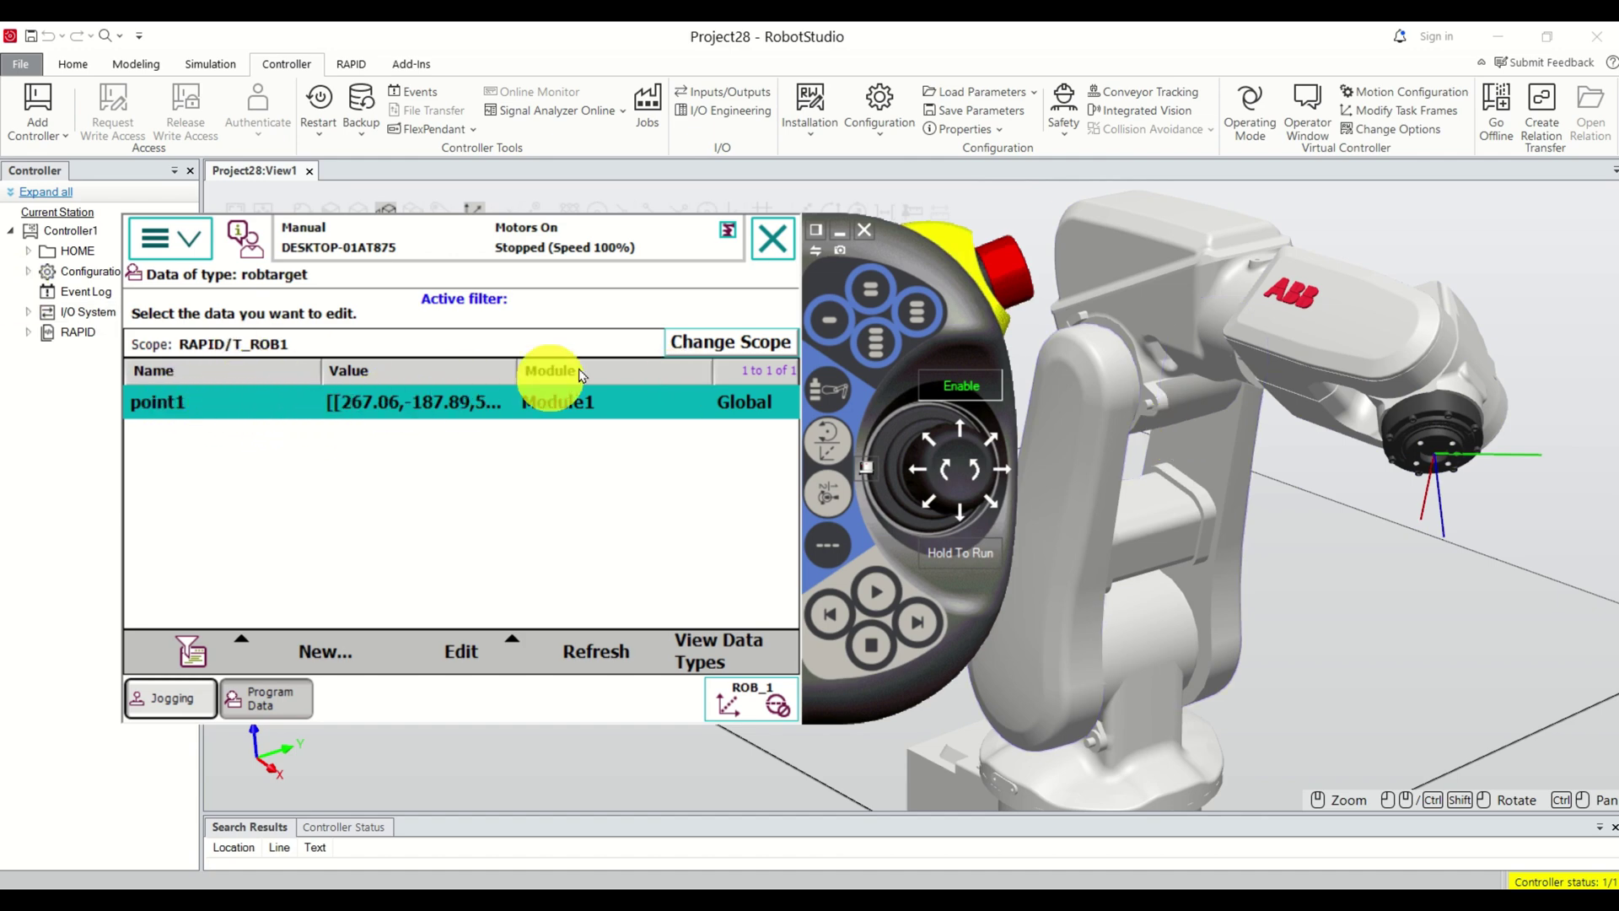
{"action": "left_click", "coordinate": [171, 699]}
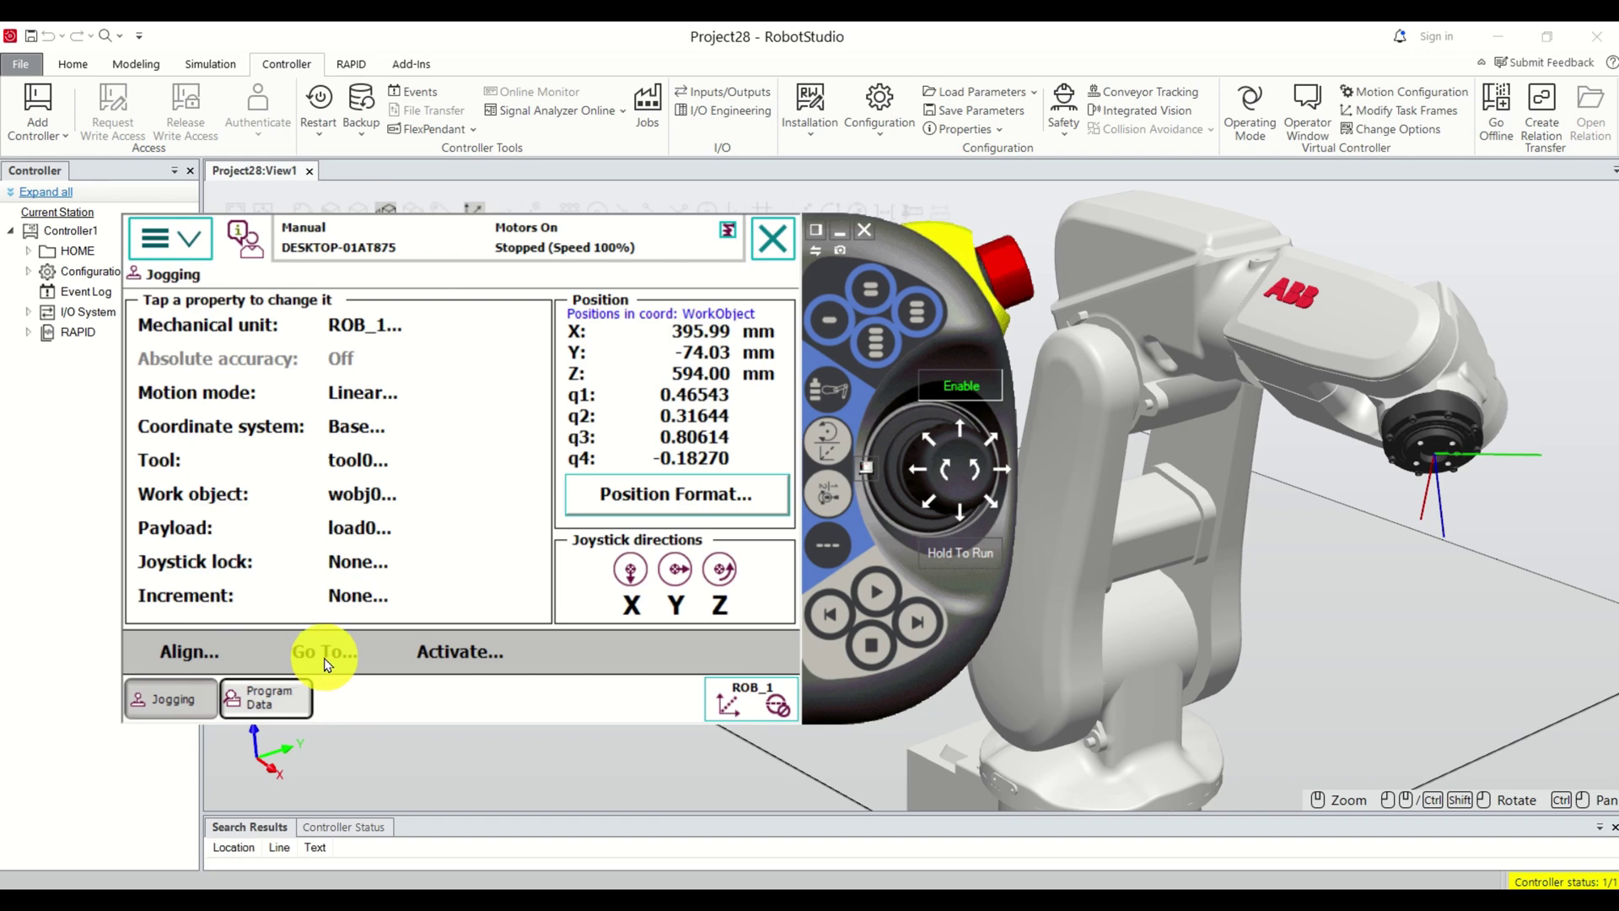
- Send the robot back to point1 with the Go To function, using tool0 and wobj0
{"action": "left_click", "coordinate": [325, 655]}
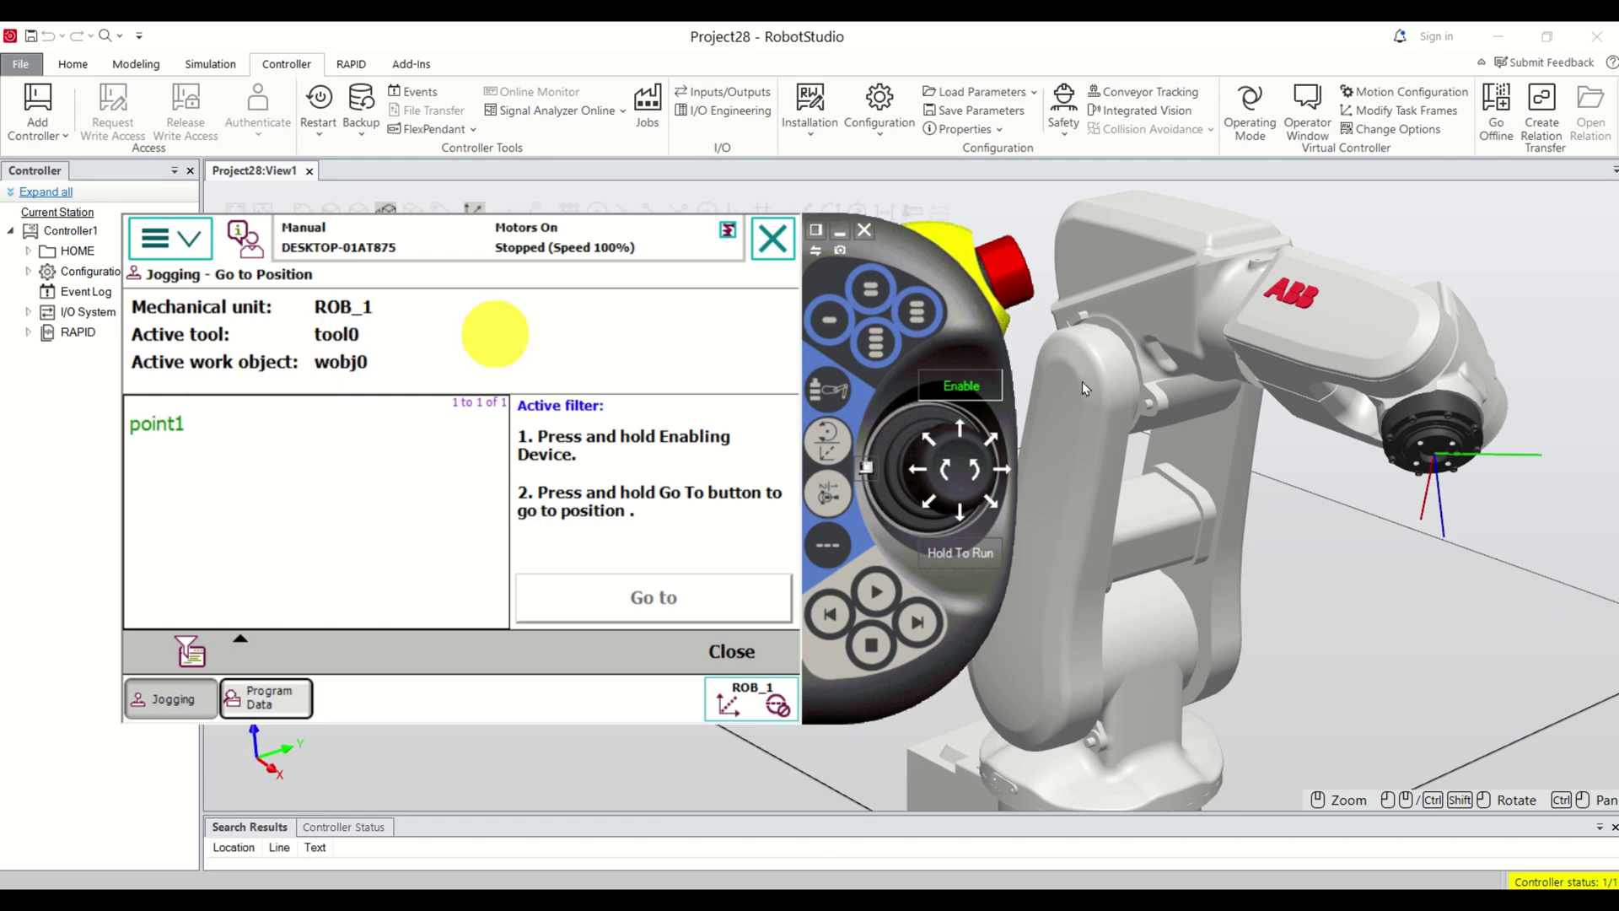
{"action": "scroll", "coordinate": [1438, 459], "scroll_direction": "up", "scroll_amount": 5}
{"action": "scroll", "coordinate": [1437, 459], "scroll_direction": "down", "scroll_amount": 5}
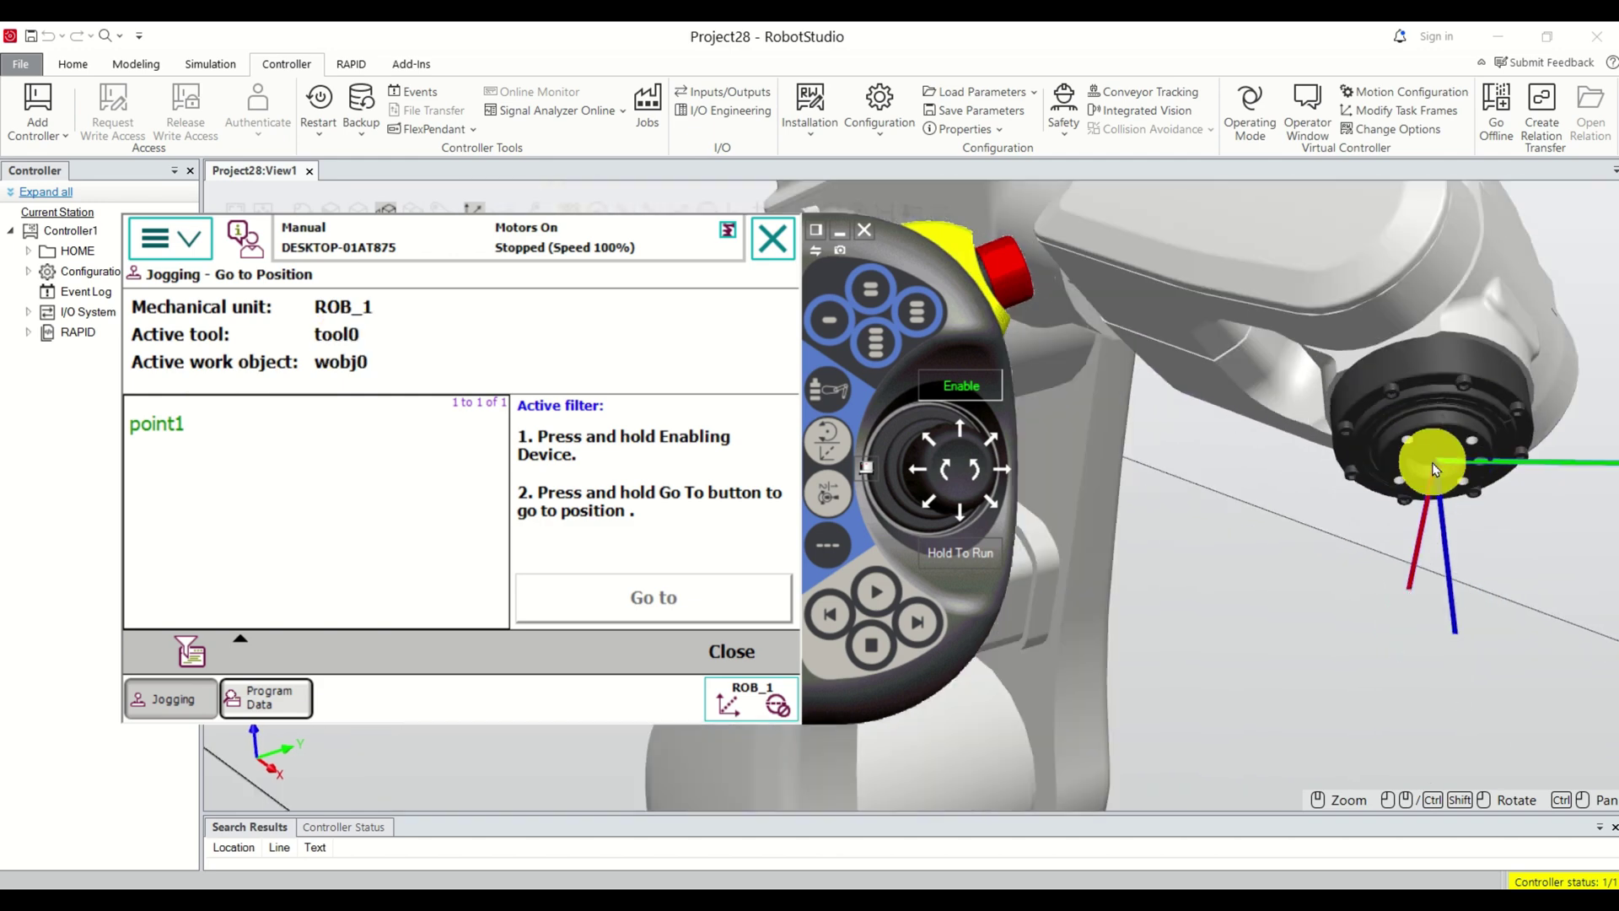
{"action": "left_click", "coordinate": [186, 424]}
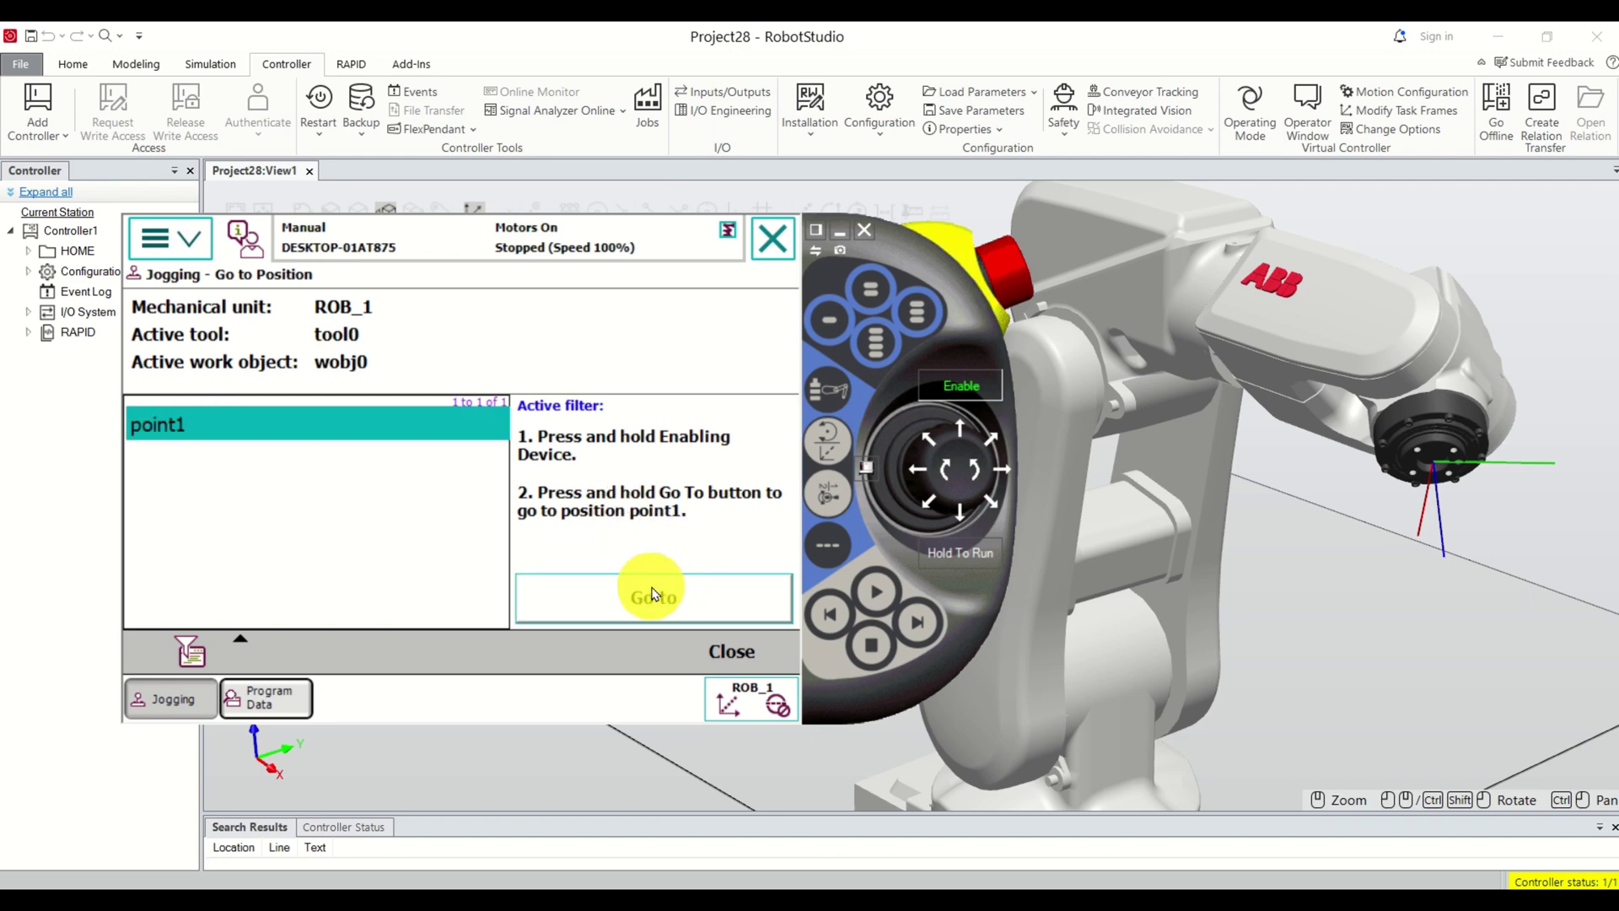
{"action": "scroll", "coordinate": [1068, 451], "scroll_direction": "down", "scroll_amount": 2}
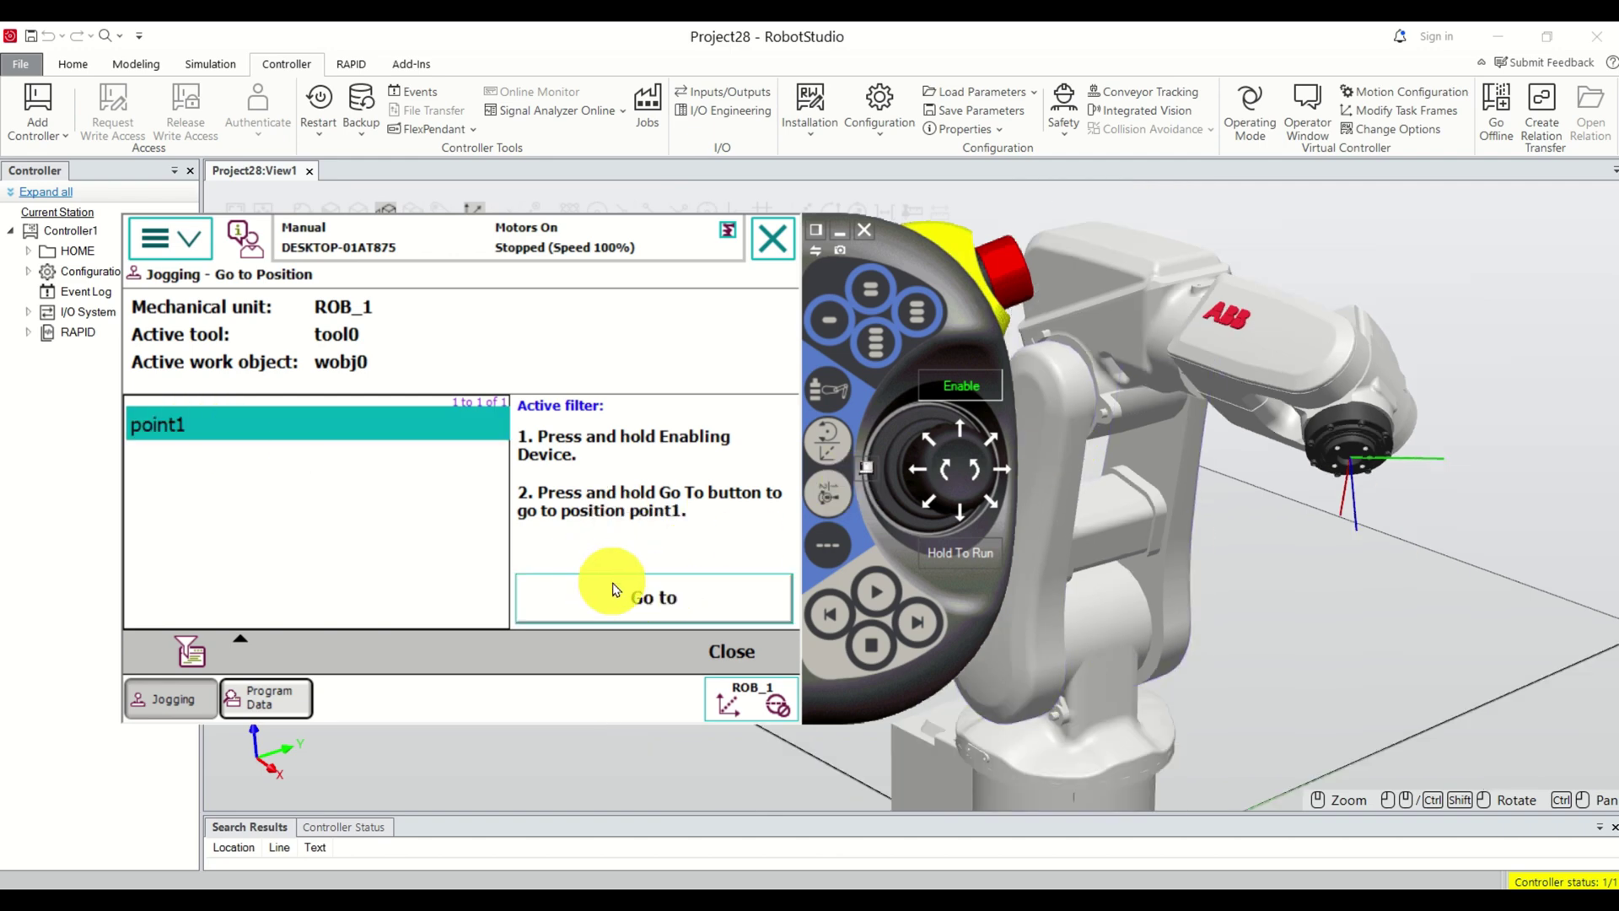
{"action": "left_click_drag", "start_coordinate": [635, 601], "coordinate": [638, 598]}
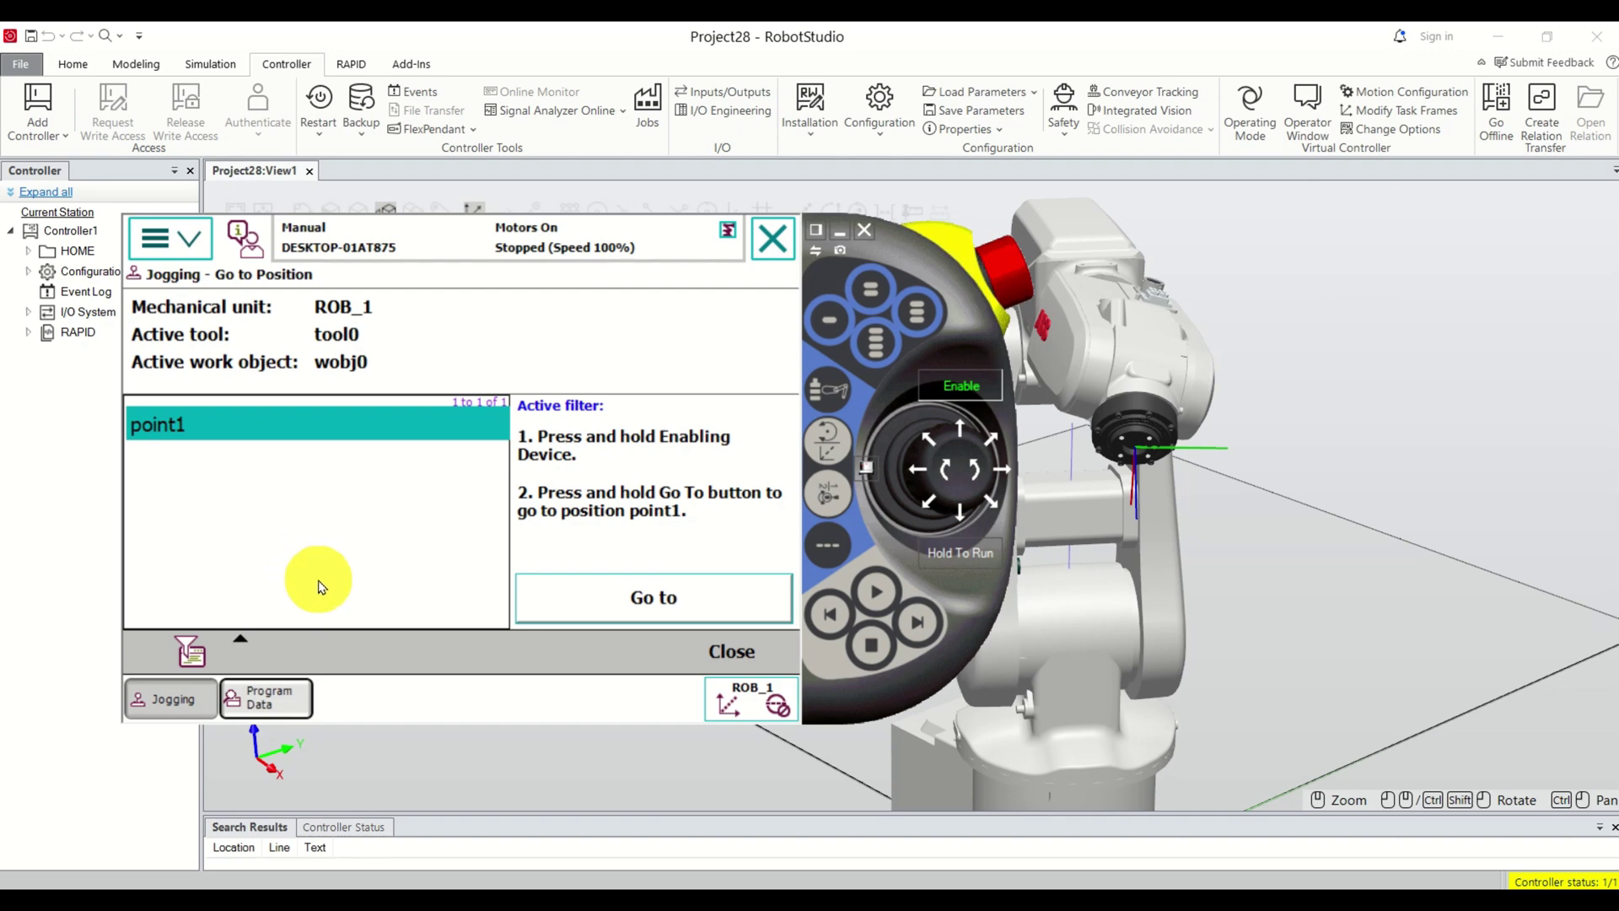
{"action": "left_click", "coordinate": [746, 660]}
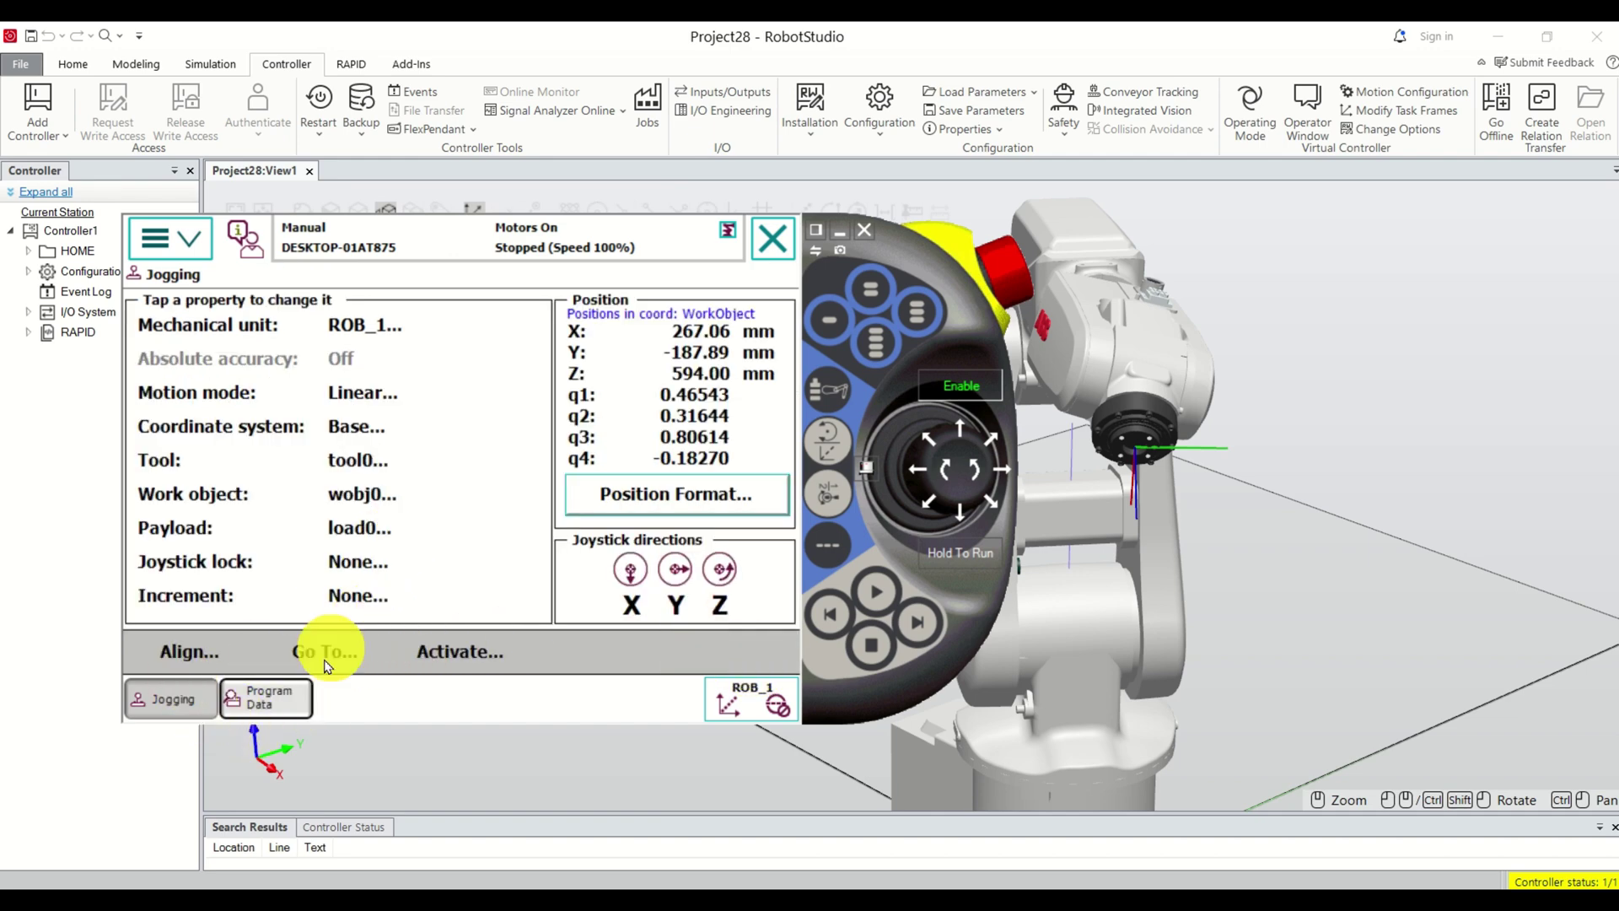
- Return to the robtarget data list containing point1 after checking the Jogging view
{"action": "left_click", "coordinate": [269, 700]}
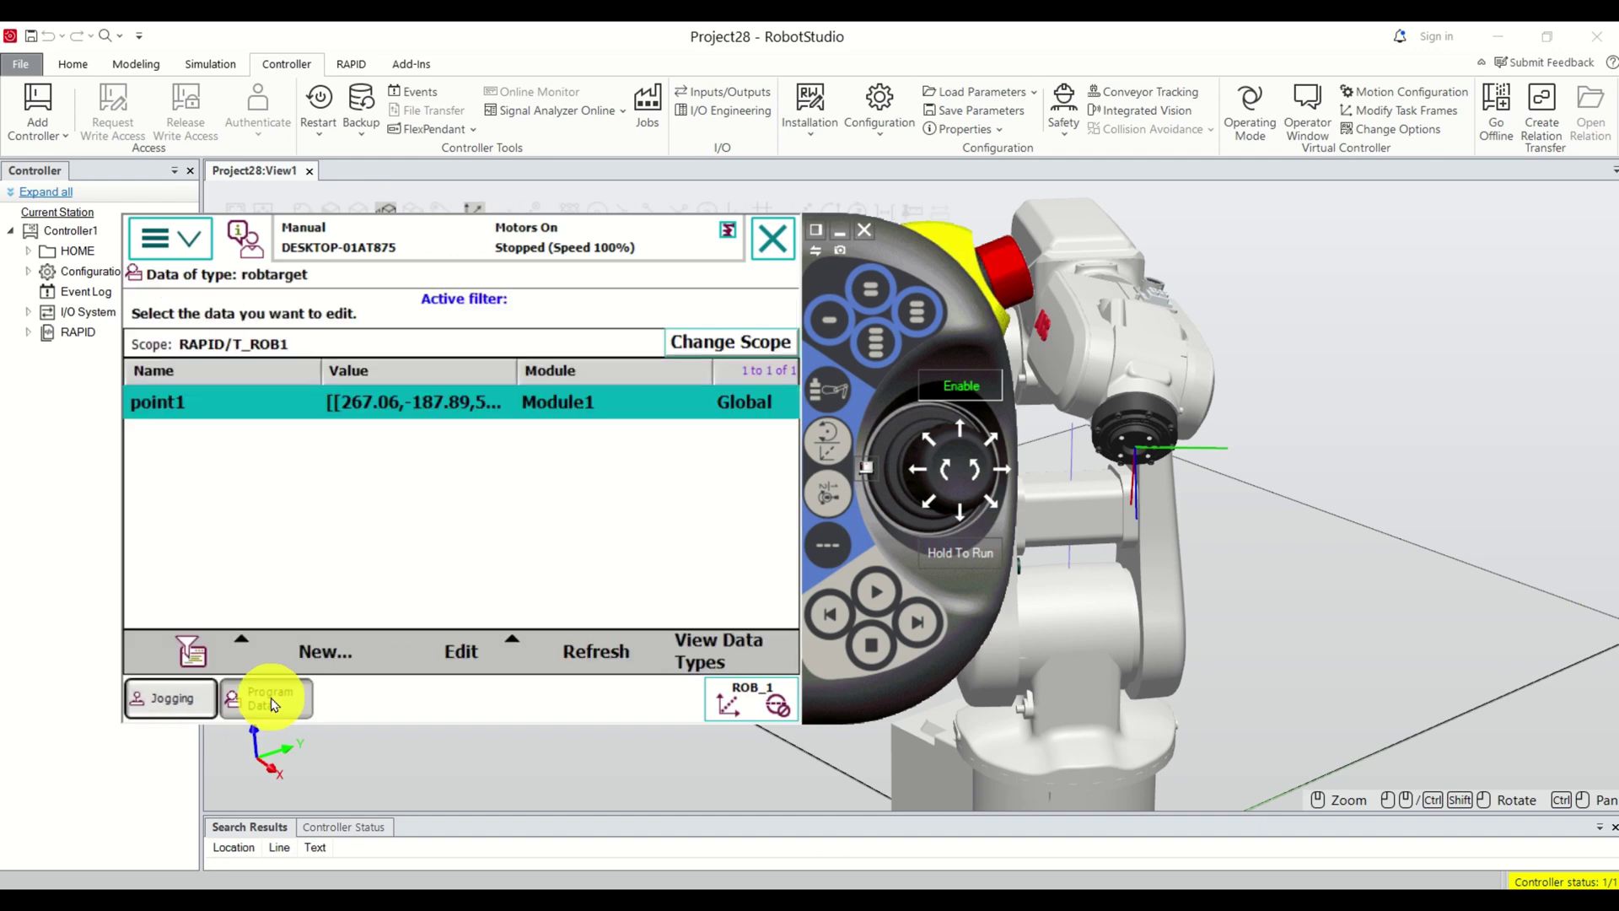
{"action": "left_click", "coordinate": [187, 707]}
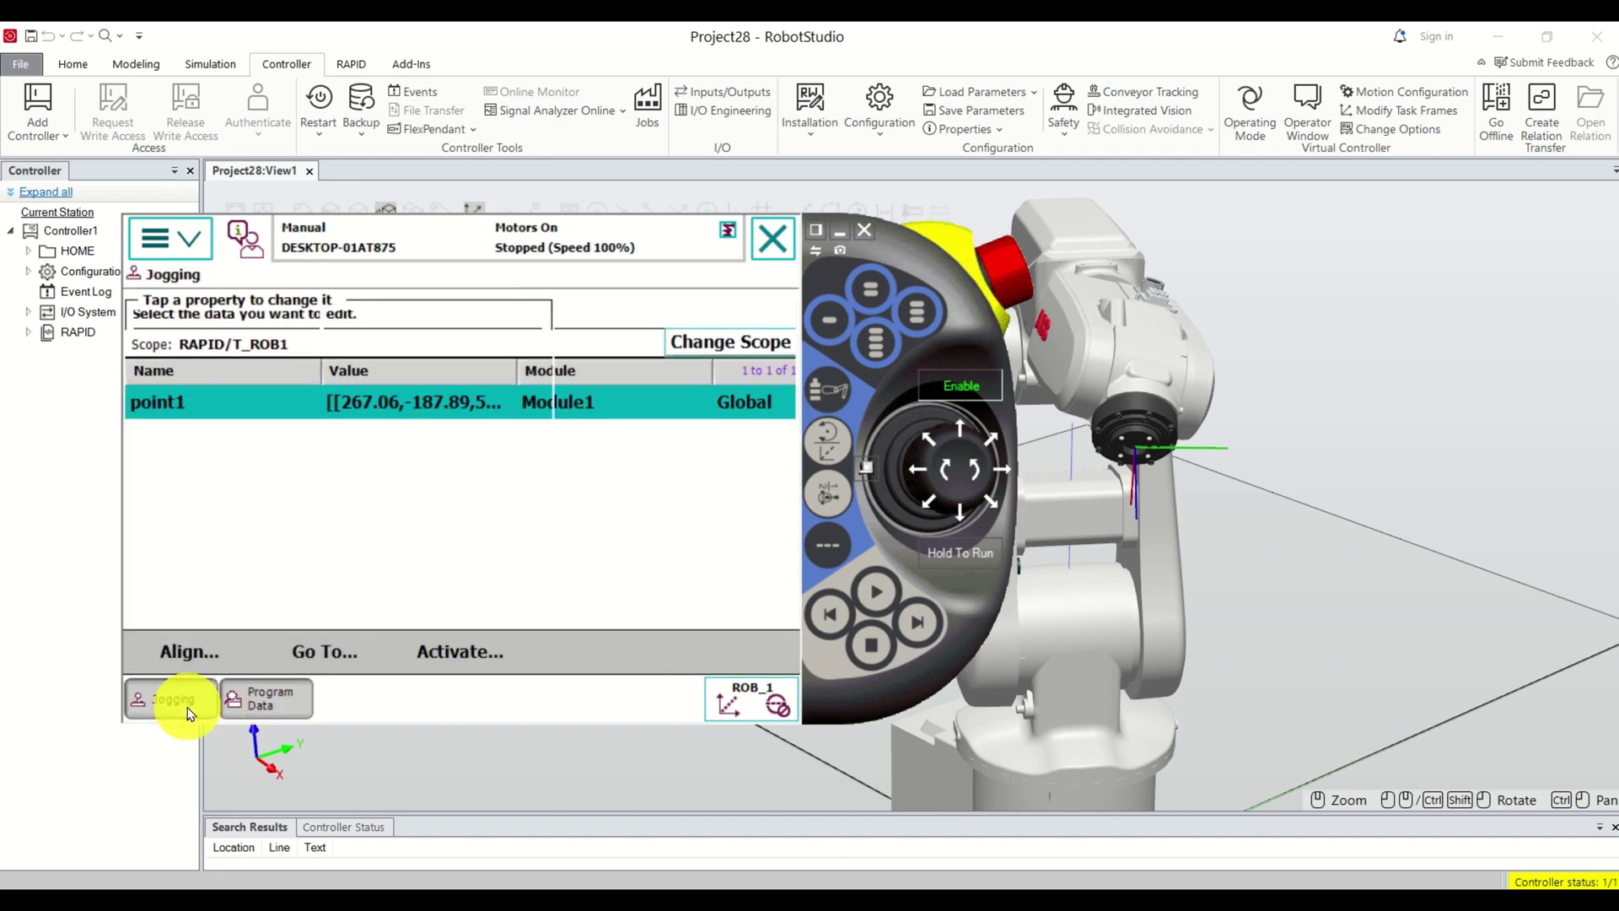
{"action": "left_click", "coordinate": [189, 243]}
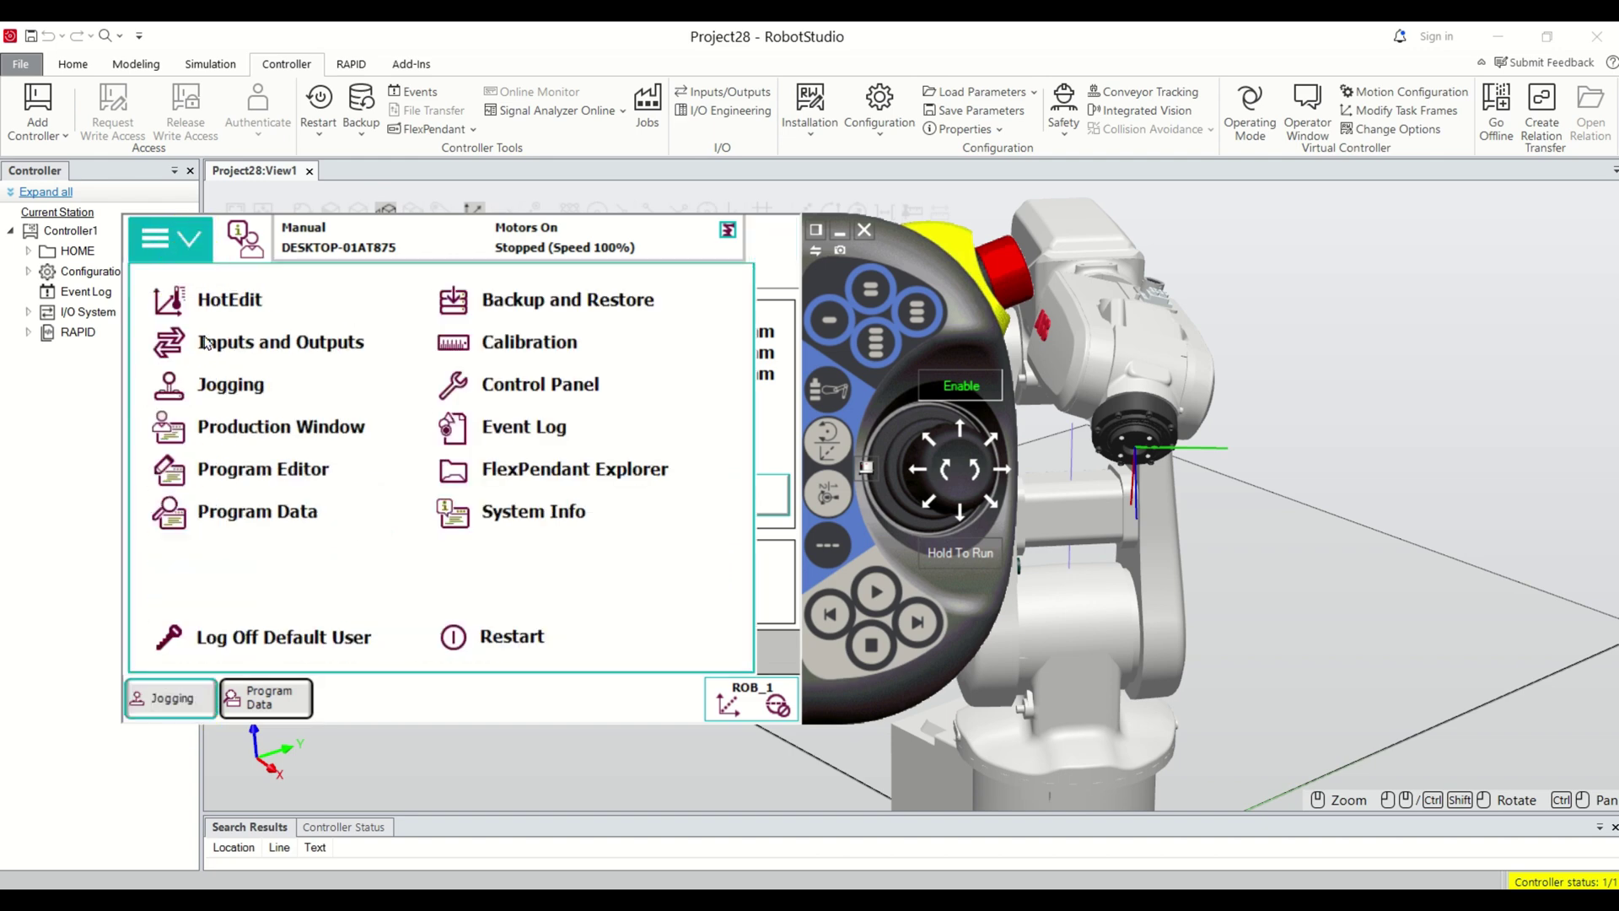
{"action": "left_click", "coordinate": [299, 704]}
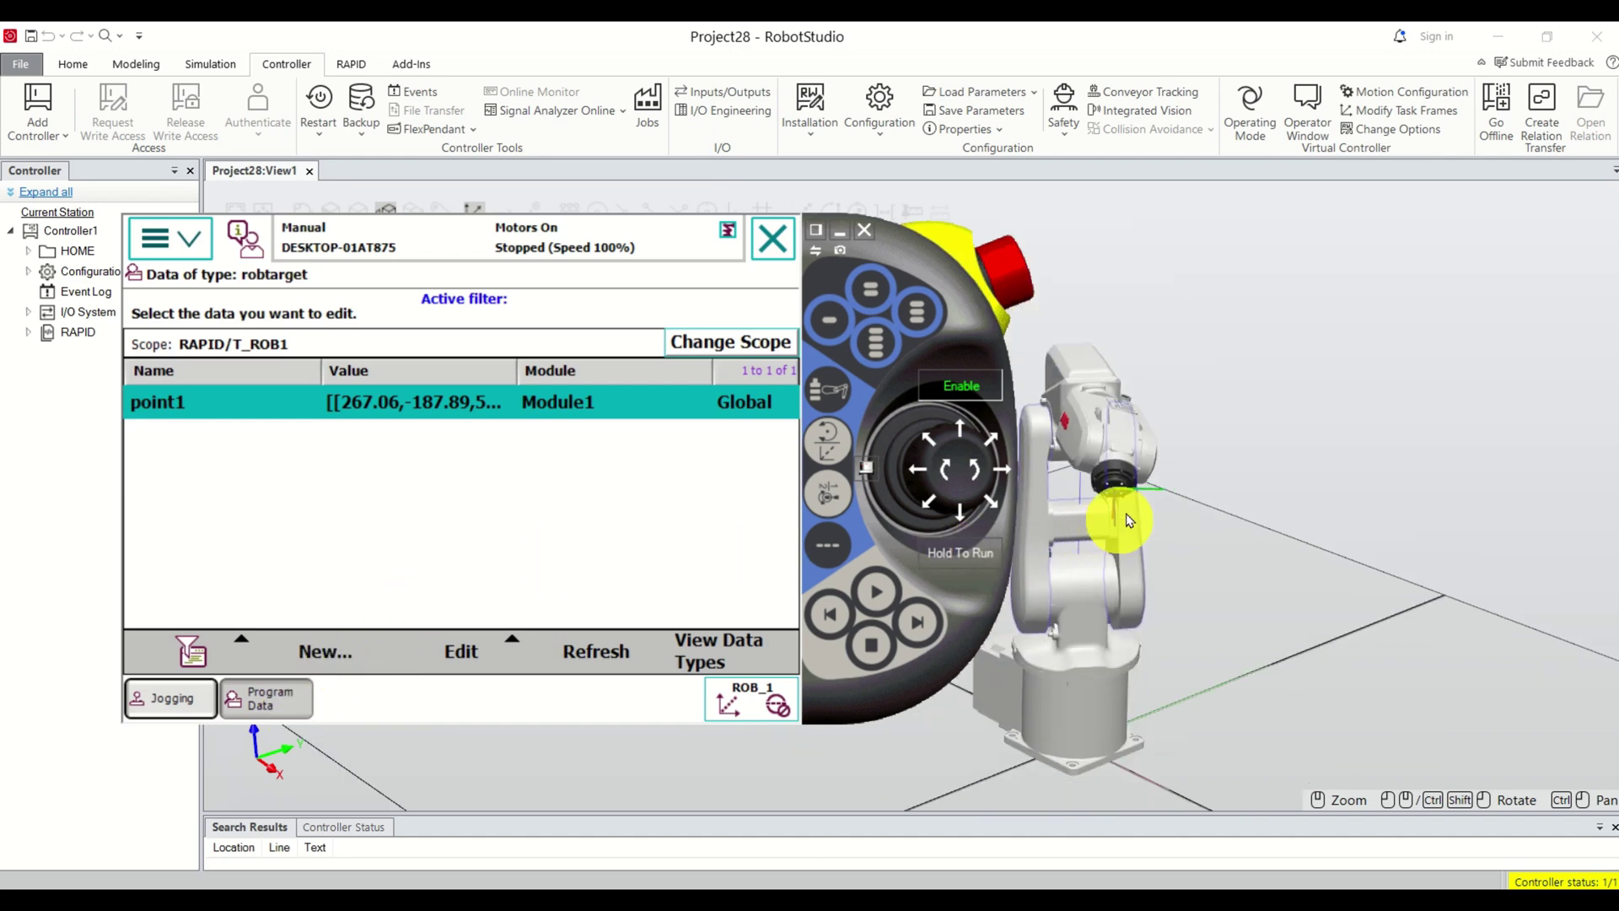
- Jog the robot to about X 395, Y -89, Z 594 mm and record that position as a new robtarget named point2
{"action": "left_click_drag", "start_coordinate": [1129, 520], "coordinate": [1176, 491], "text": "ctrl+shift"}
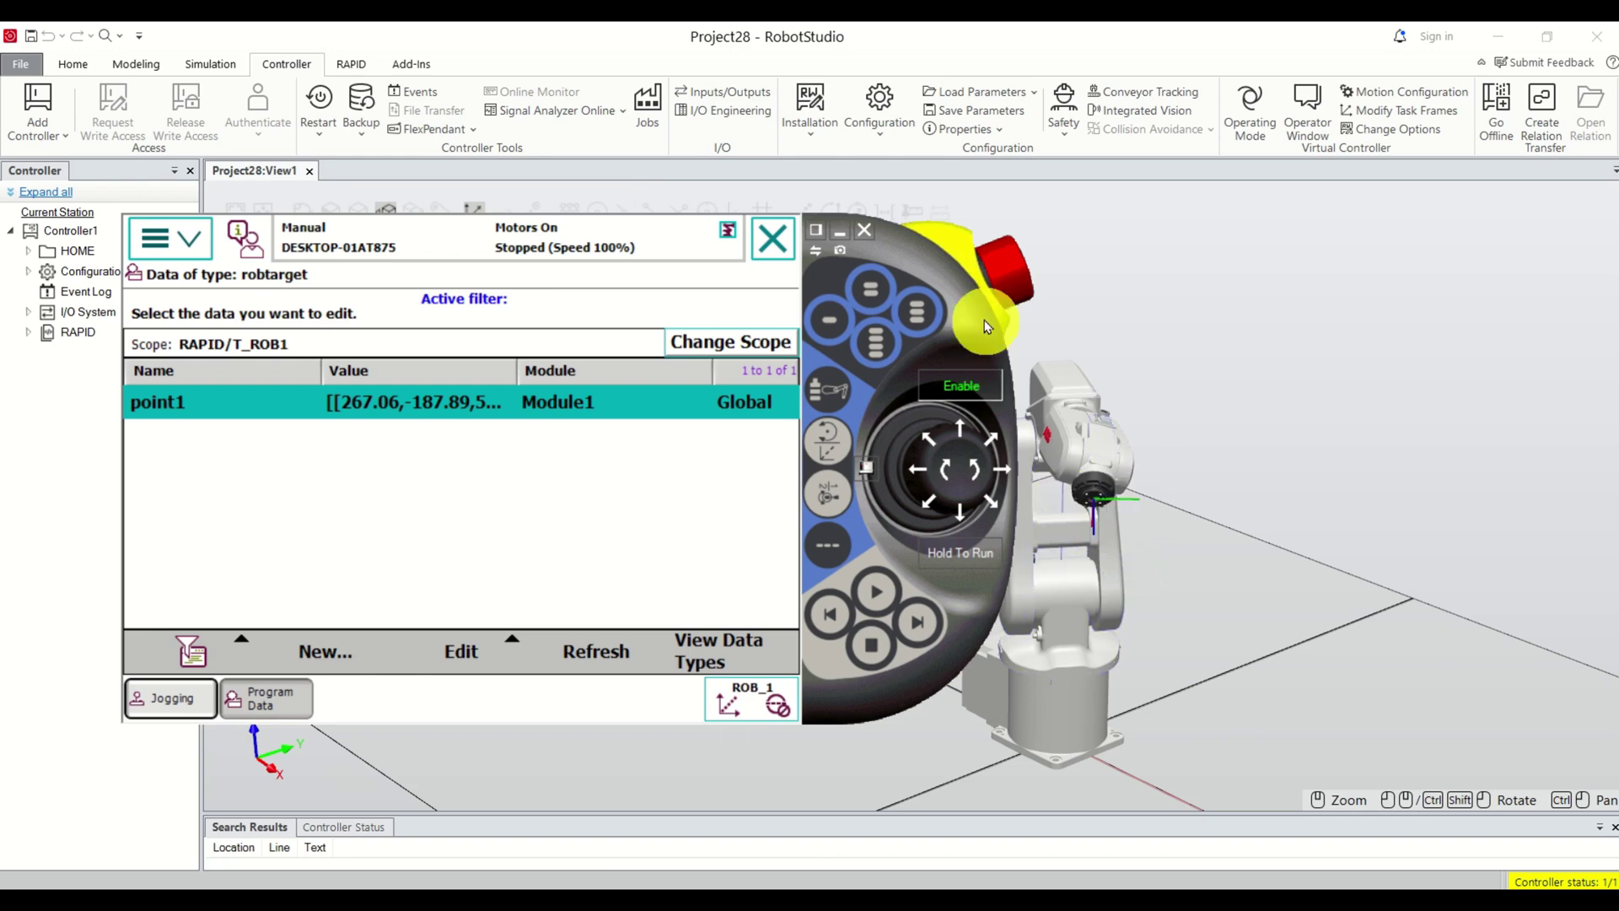
{"action": "left_click_drag", "start_coordinate": [1023, 476], "coordinate": [868, 510]}
{"action": "scroll", "coordinate": [1130, 509], "scroll_direction": "up", "scroll_amount": 3}
{"action": "scroll", "coordinate": [1308, 495], "scroll_direction": "up", "scroll_amount": 2}
{"action": "scroll", "coordinate": [1381, 489], "scroll_direction": "up", "scroll_amount": 2}
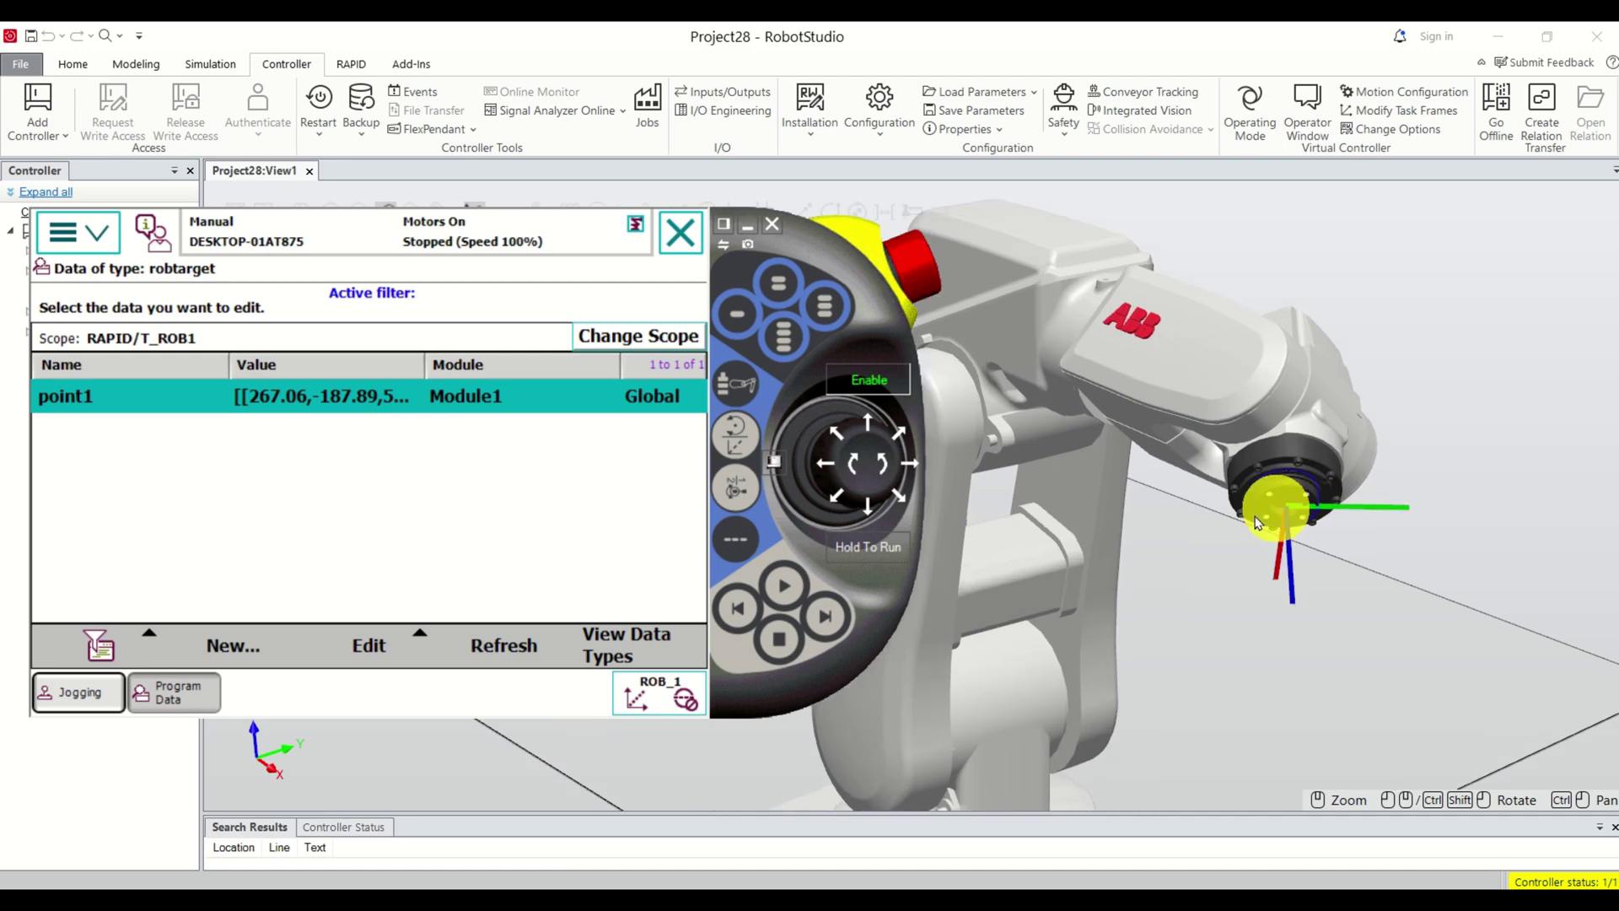
{"action": "left_click", "coordinate": [225, 665]}
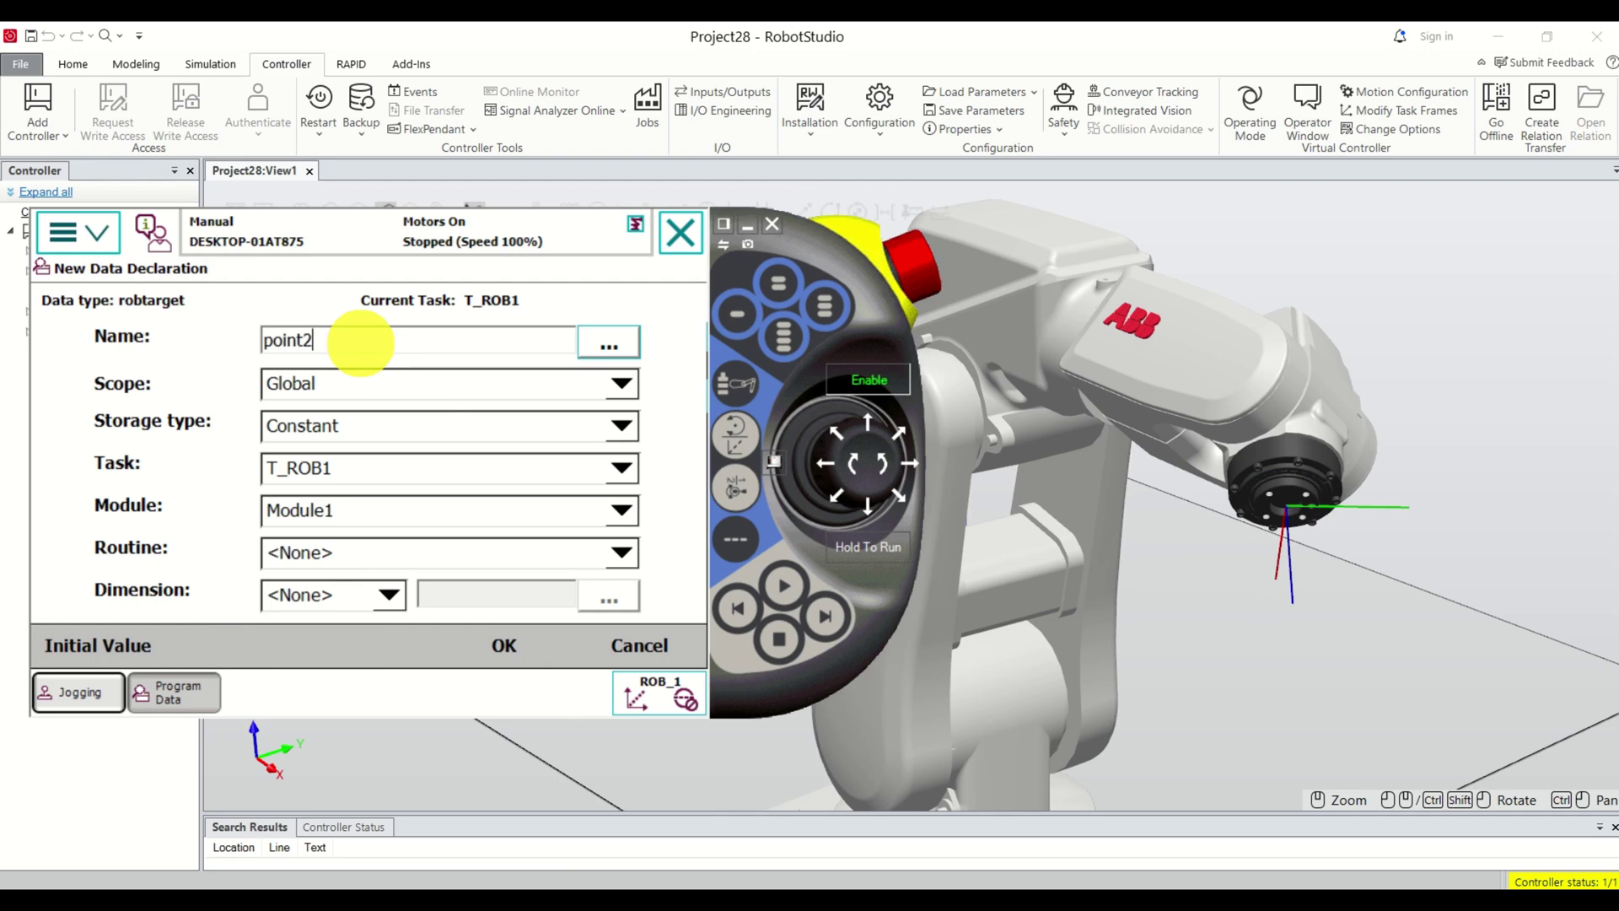
{"action": "left_click", "coordinate": [501, 645]}
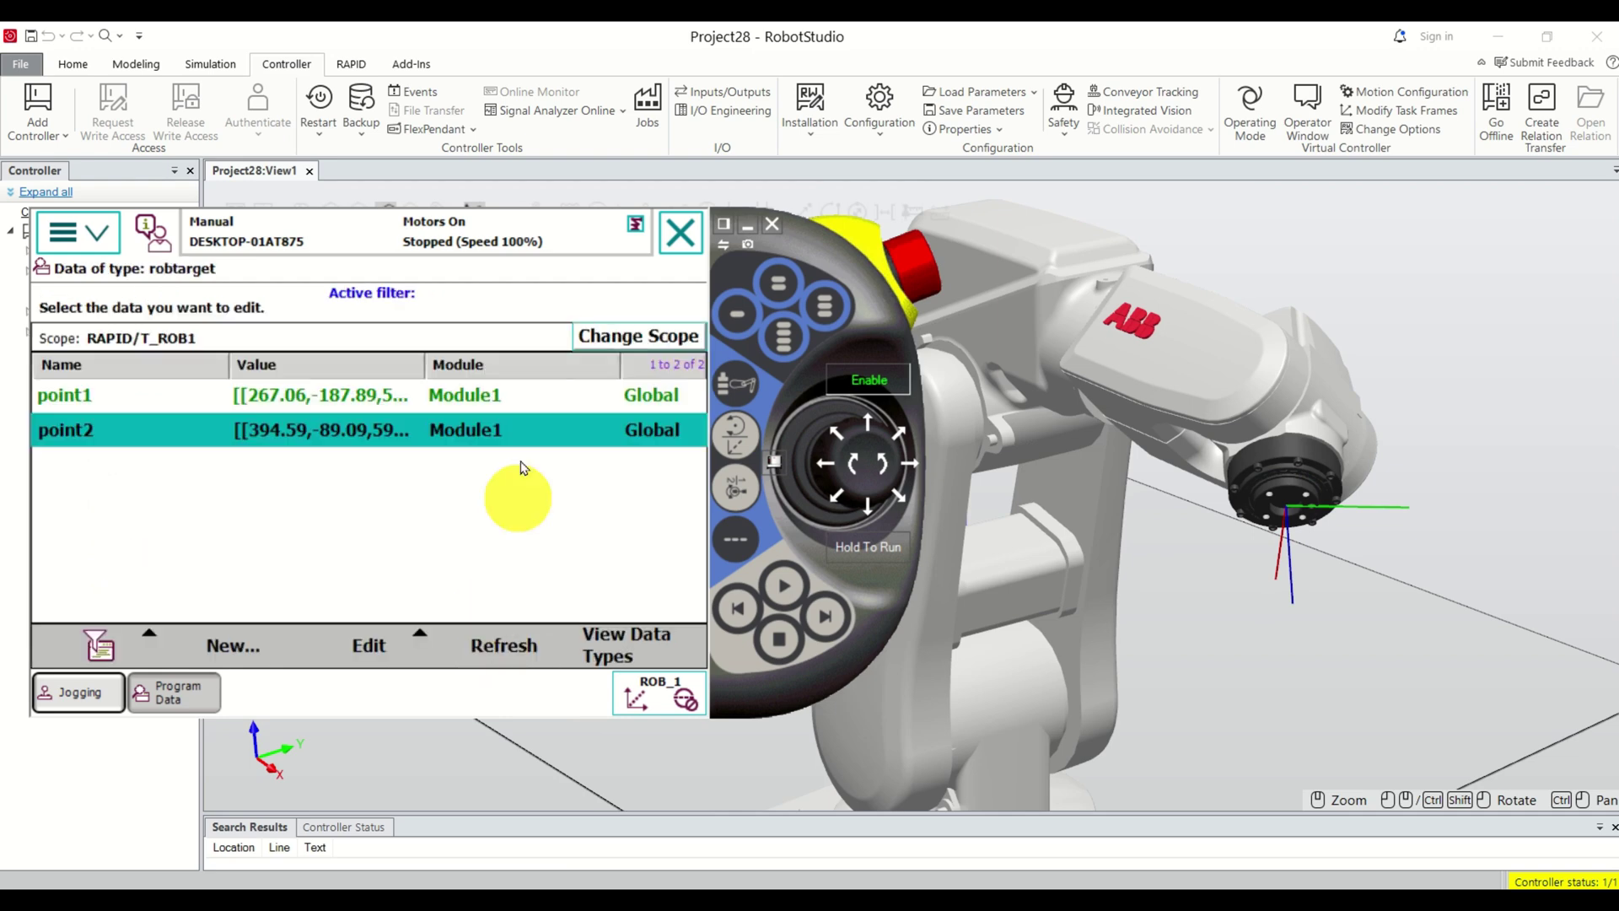
- Compare point2's stored x, y and z values with the robot's current jogging position, keeping the values as they are
{"action": "double_click", "coordinate": [325, 432]}
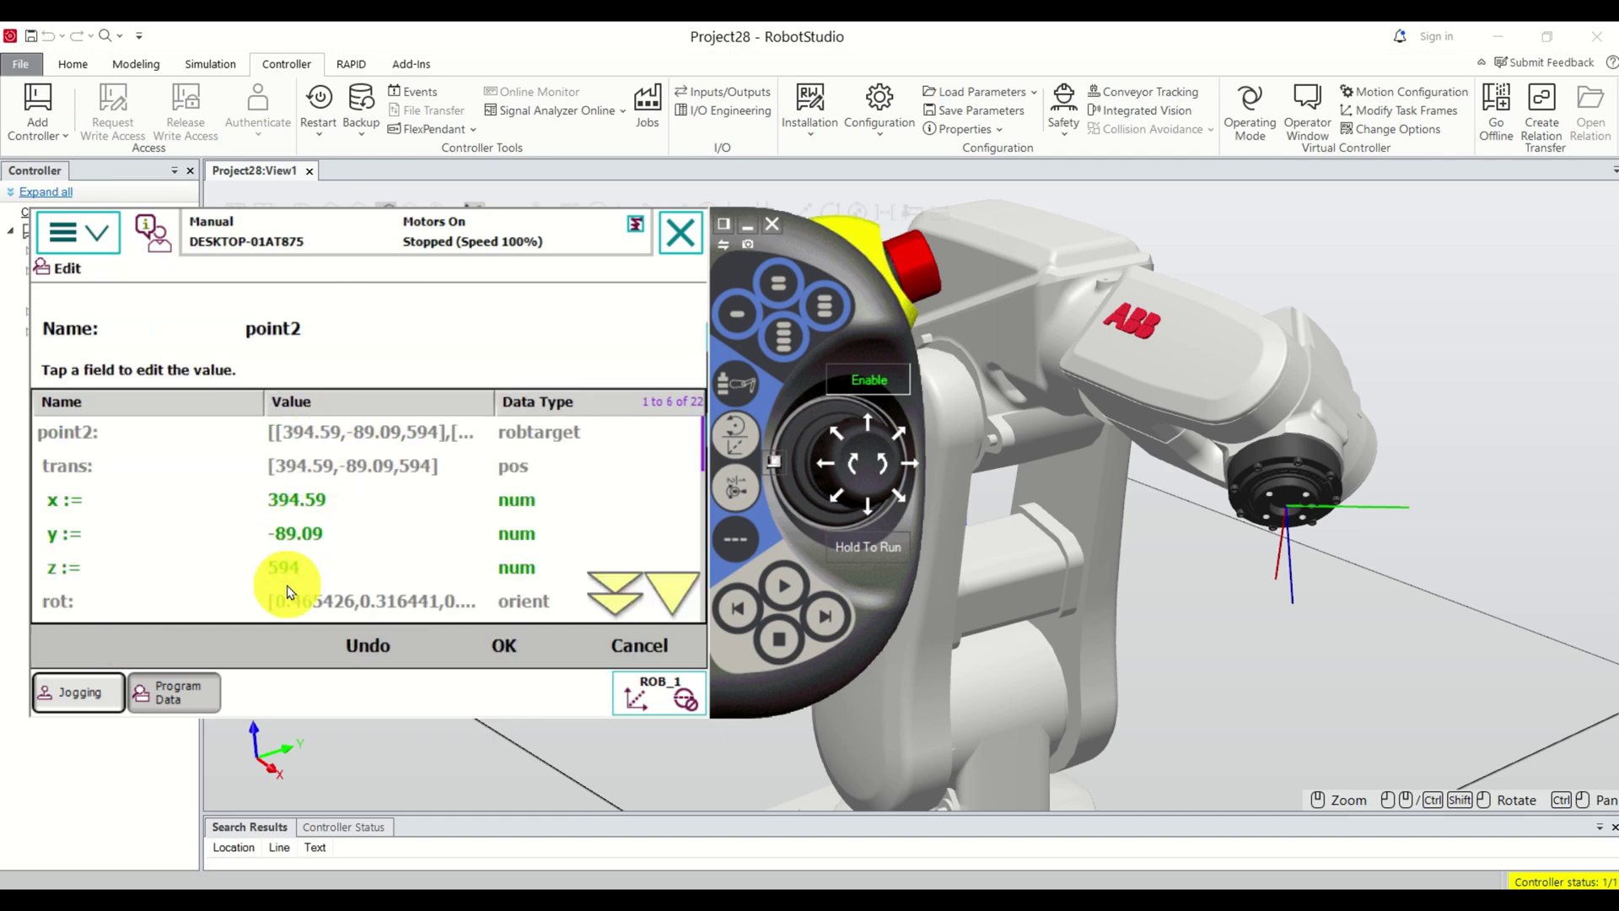
{"action": "left_click", "coordinate": [323, 506]}
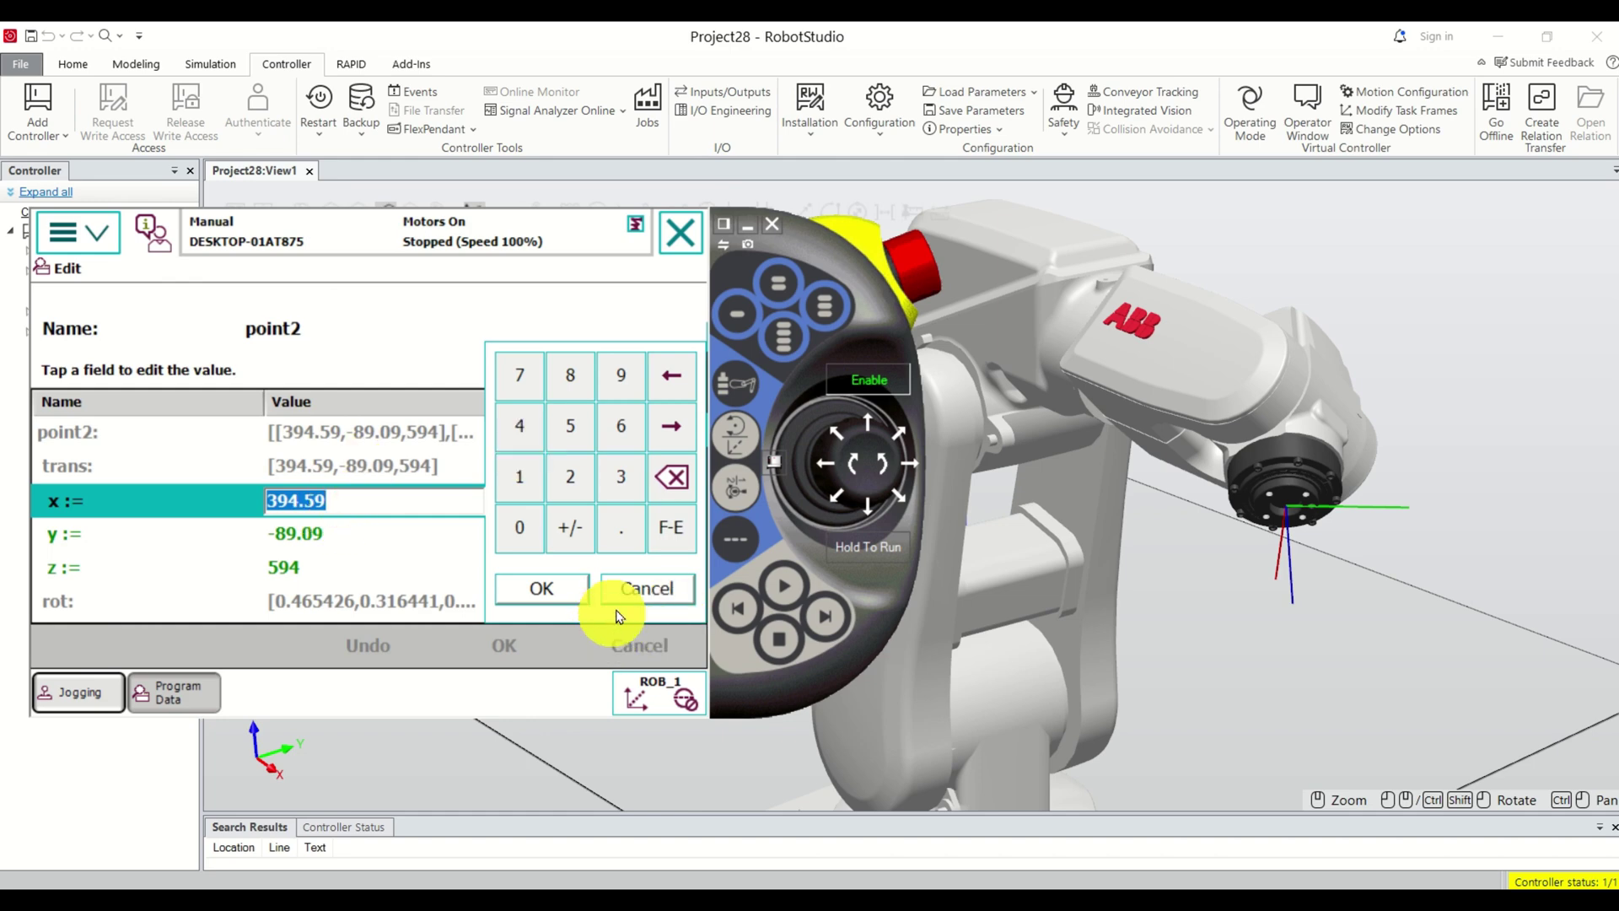
{"action": "left_click", "coordinate": [647, 597]}
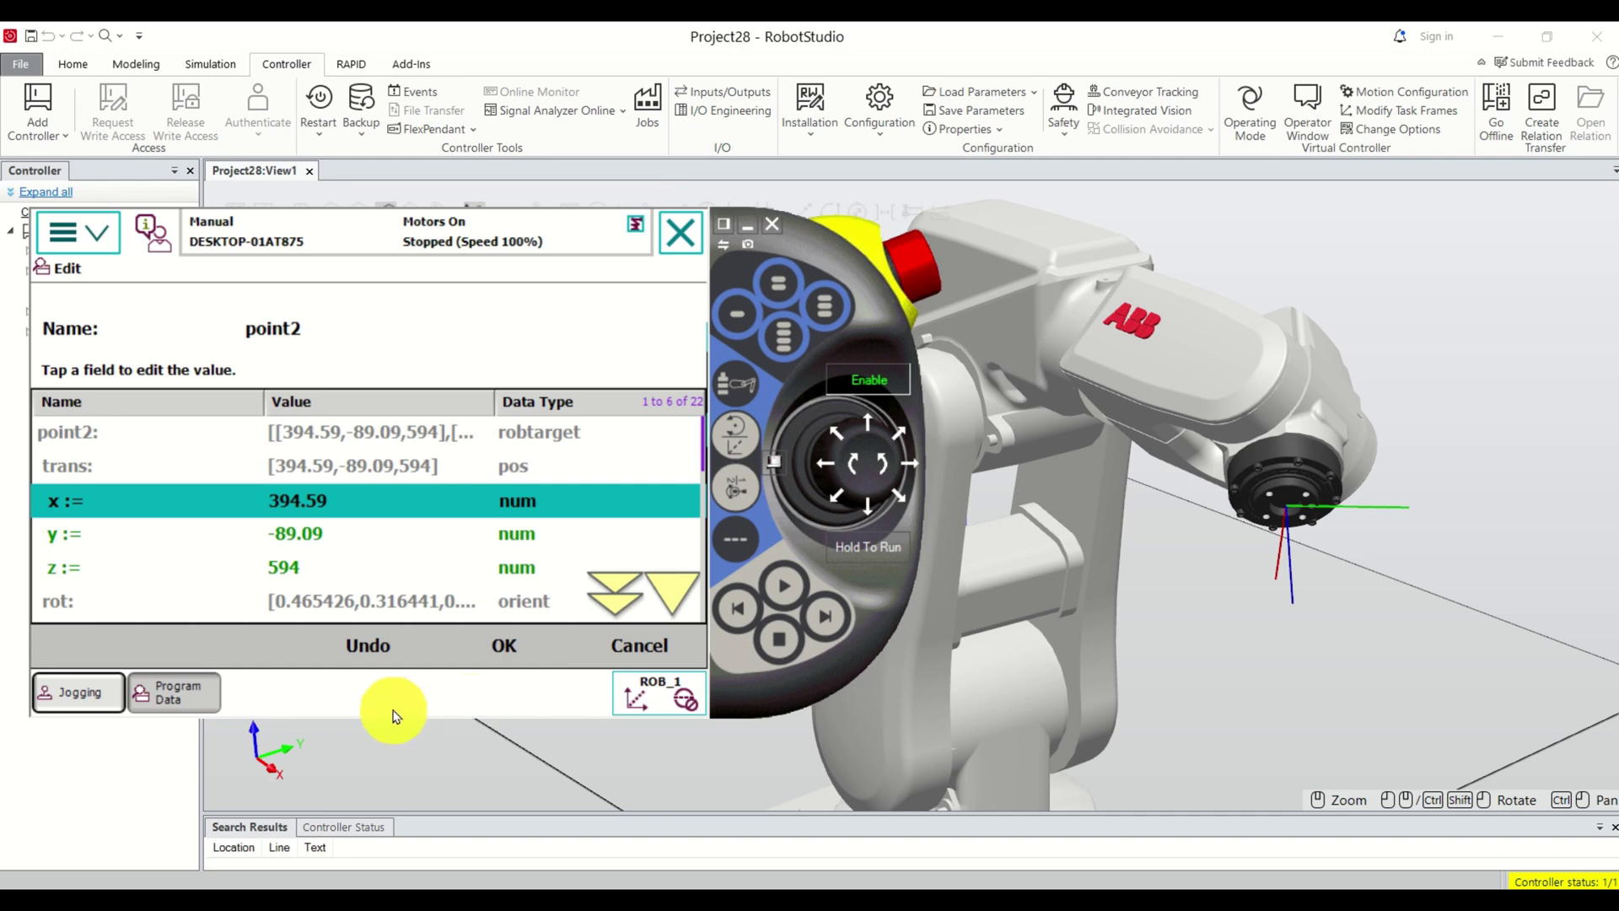
{"action": "left_click", "coordinate": [80, 693]}
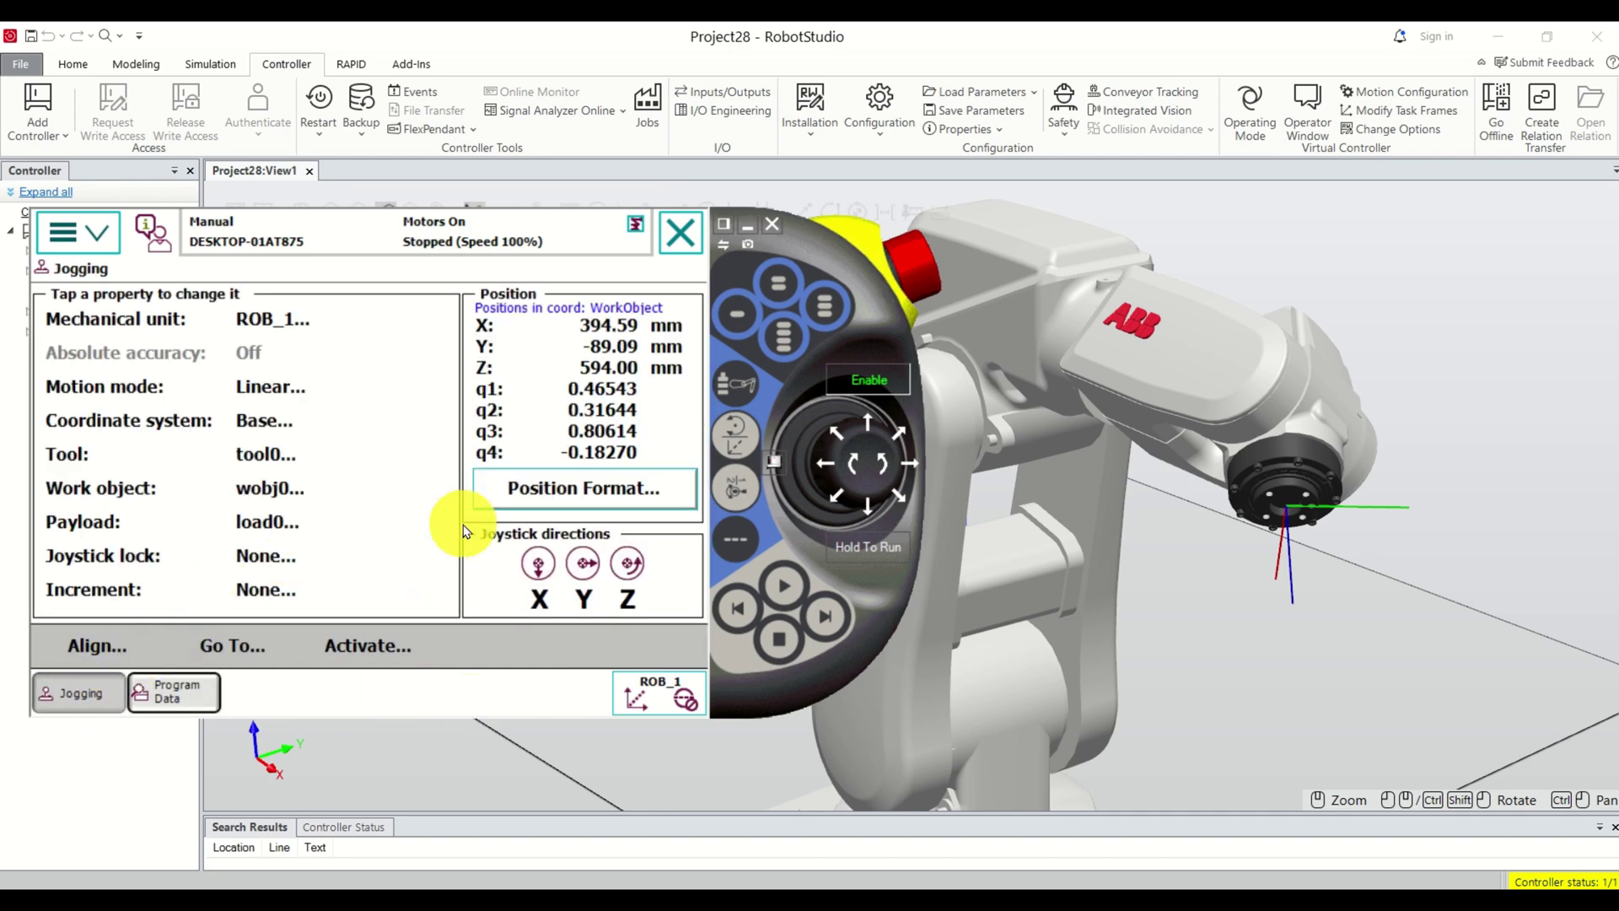
- Jog the robot linearly away from point2 to about Y 38 mm, Z 645 mm, and send it back to point2 with Go To
{"action": "mouse_move", "coordinate": [905, 471]}
{"action": "left_mouse_down"}
{"action": "mouse_move", "coordinate": [875, 493]}
{"action": "mouse_move", "coordinate": [873, 474]}
{"action": "left_mouse_up"}
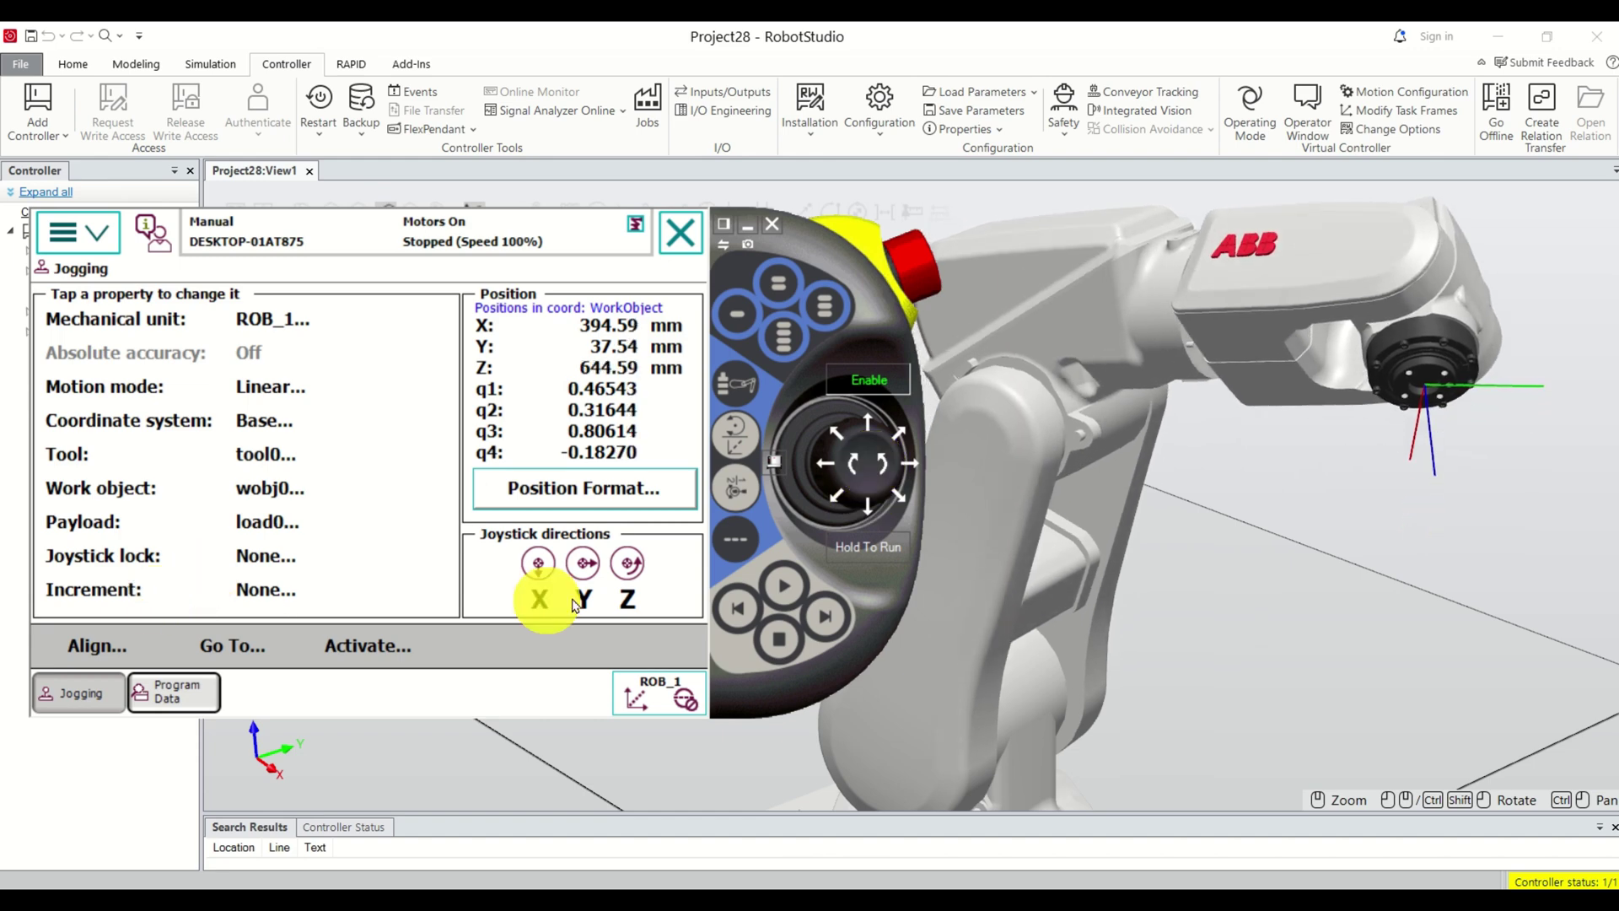
{"action": "left_click", "coordinate": [250, 651]}
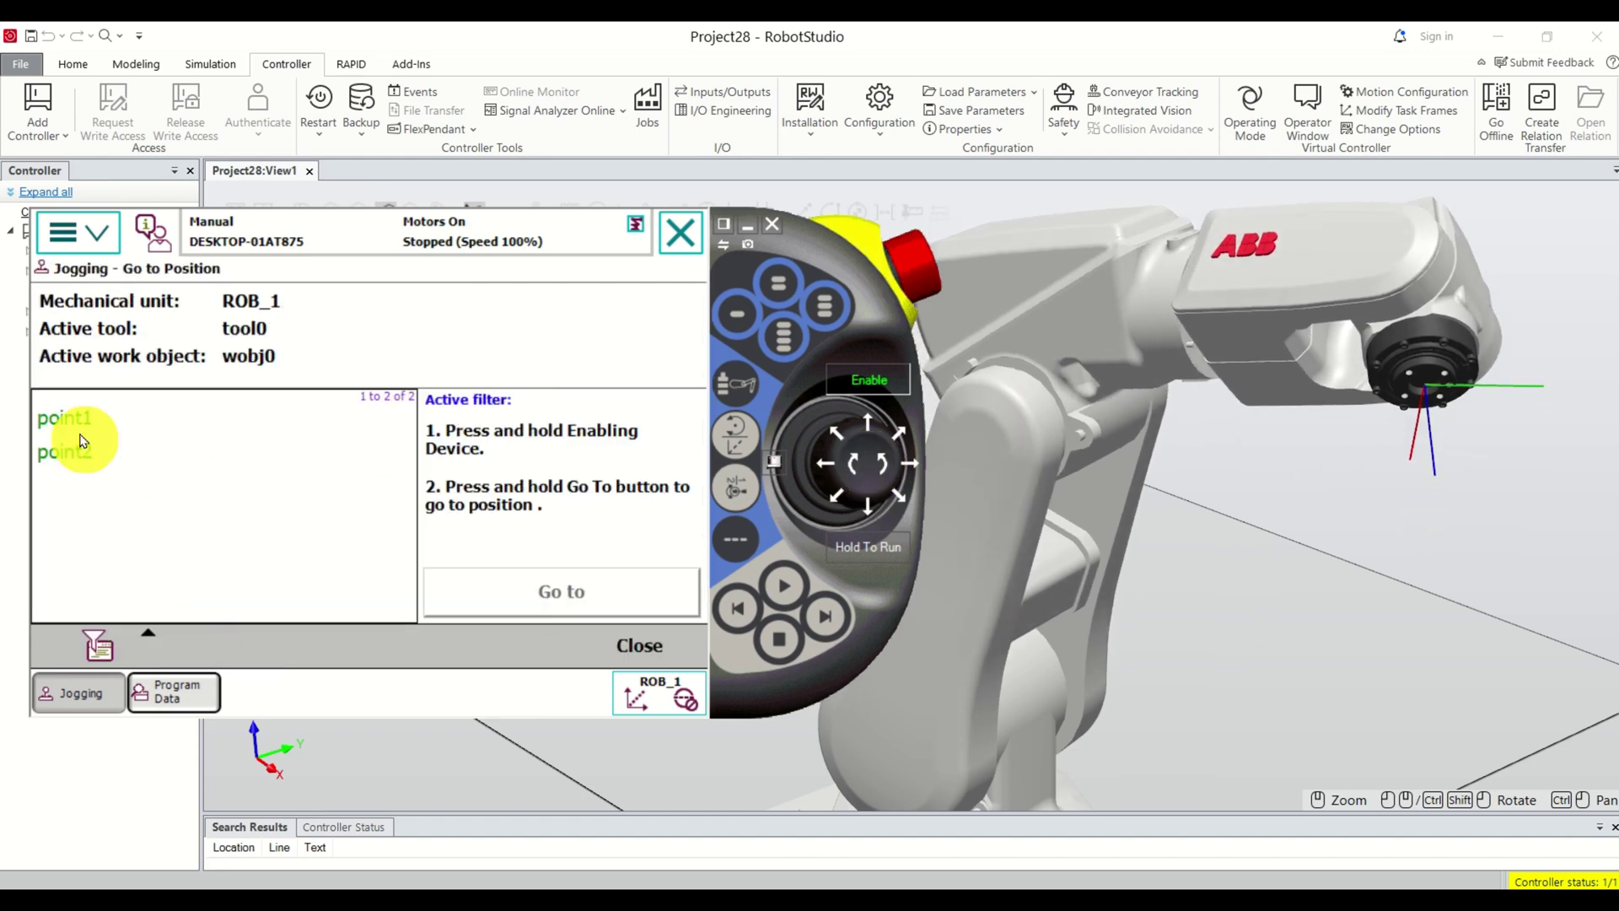
{"action": "left_click", "coordinate": [86, 453]}
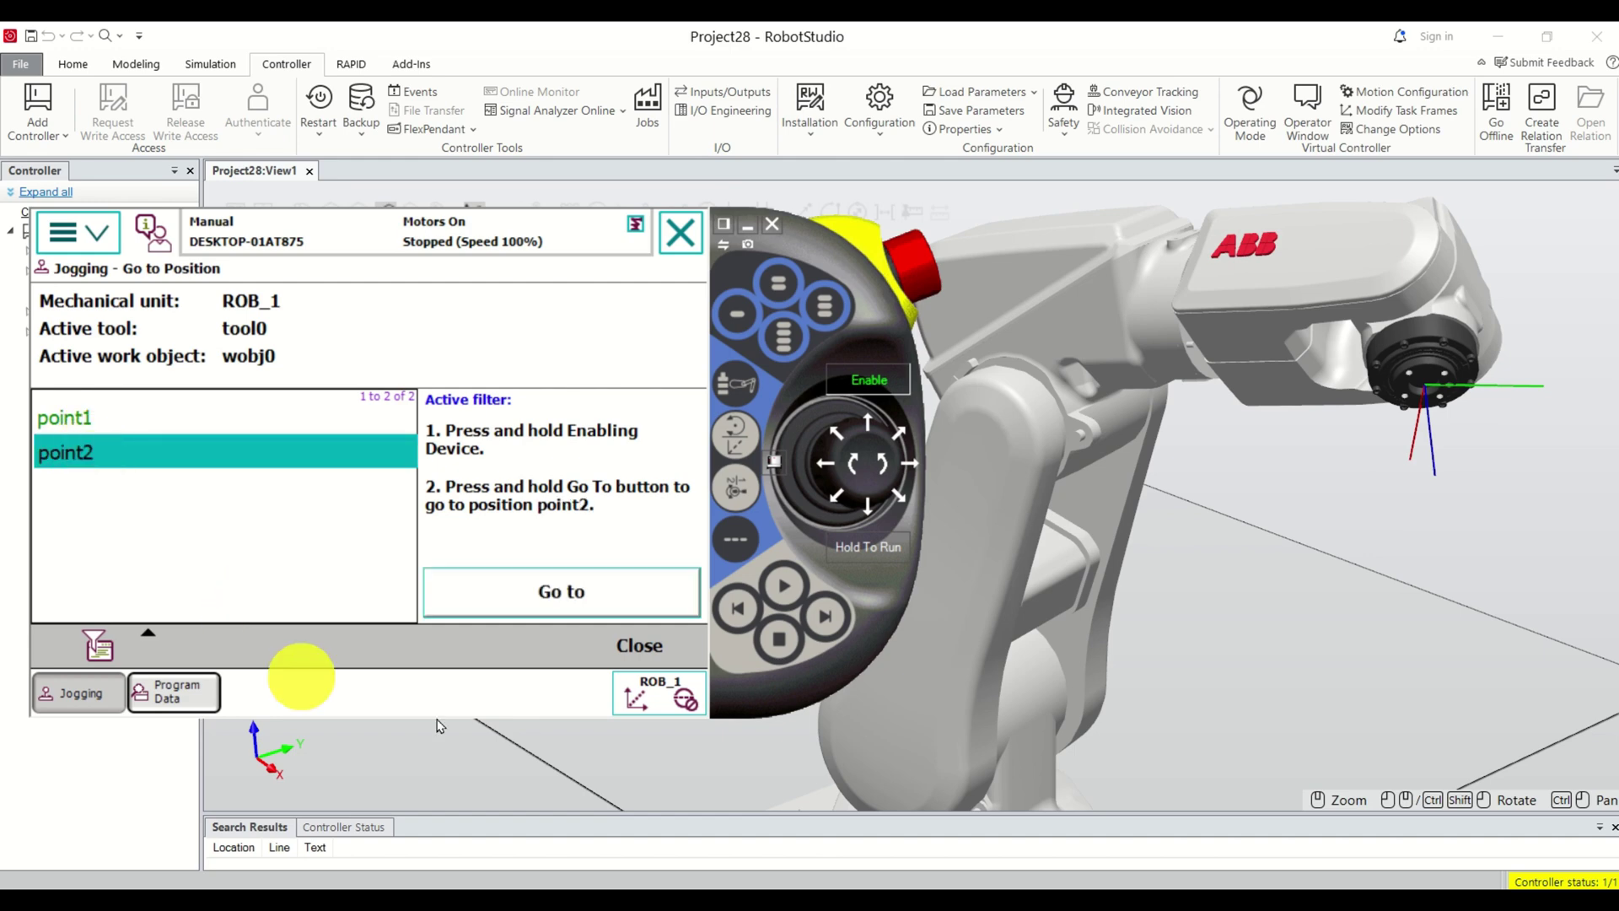
{"action": "left_click_drag", "start_coordinate": [604, 607], "coordinate": [548, 590]}
- Send the robot to point1 with the Go To function and move the virtual FlexPendant clear of the robot
{"action": "left_click", "coordinate": [127, 422]}
{"action": "left_click_drag", "start_coordinate": [824, 244], "coordinate": [793, 119]}
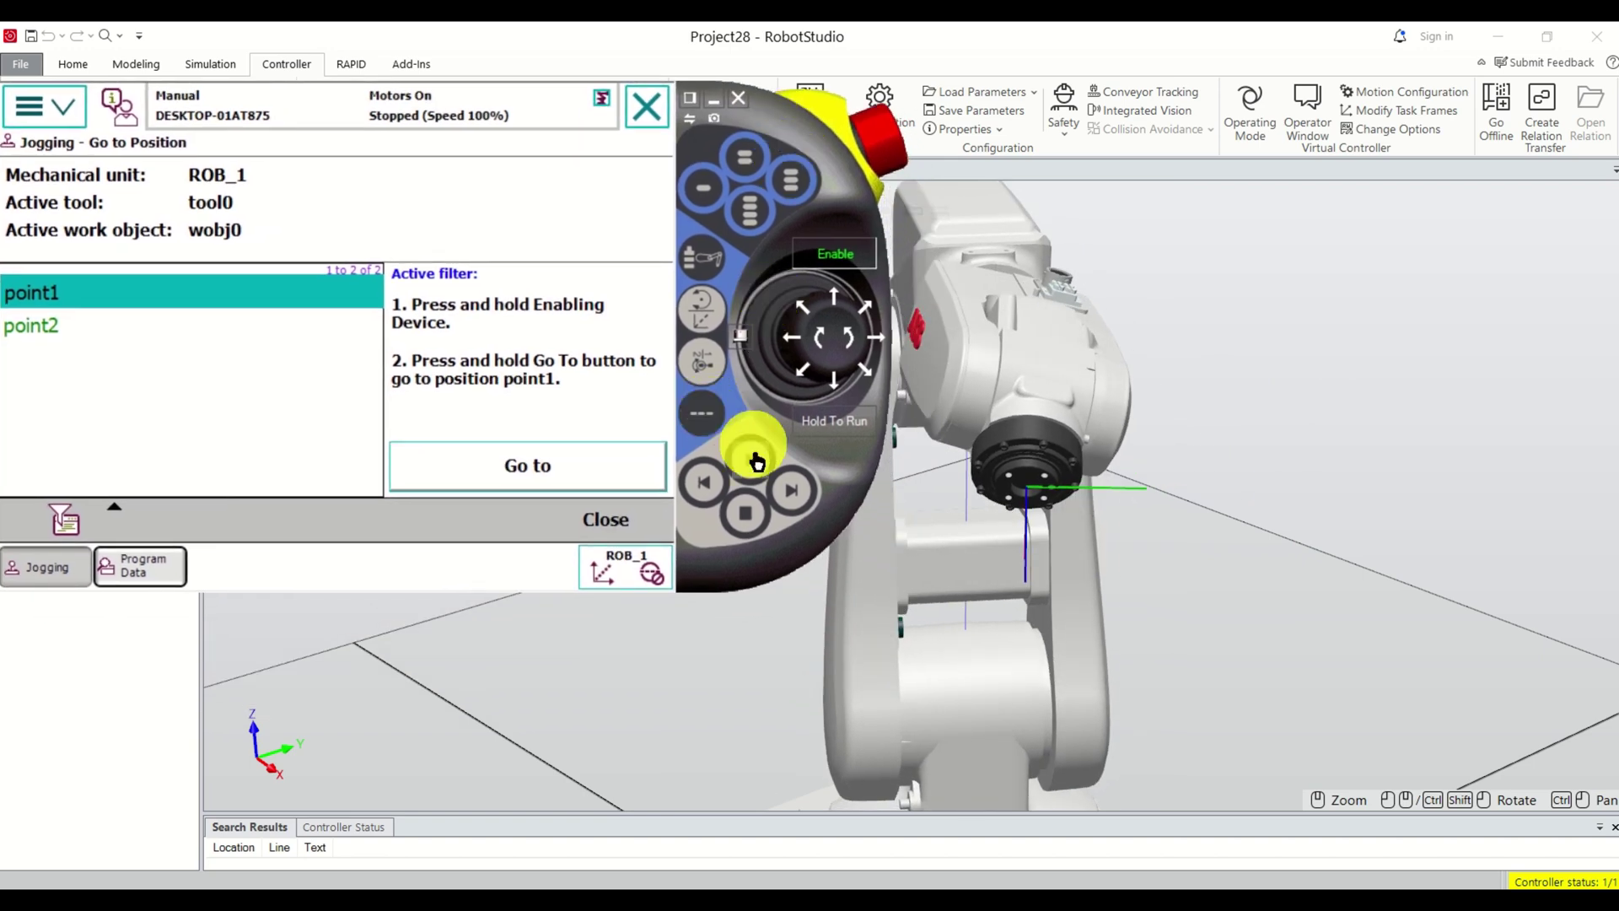